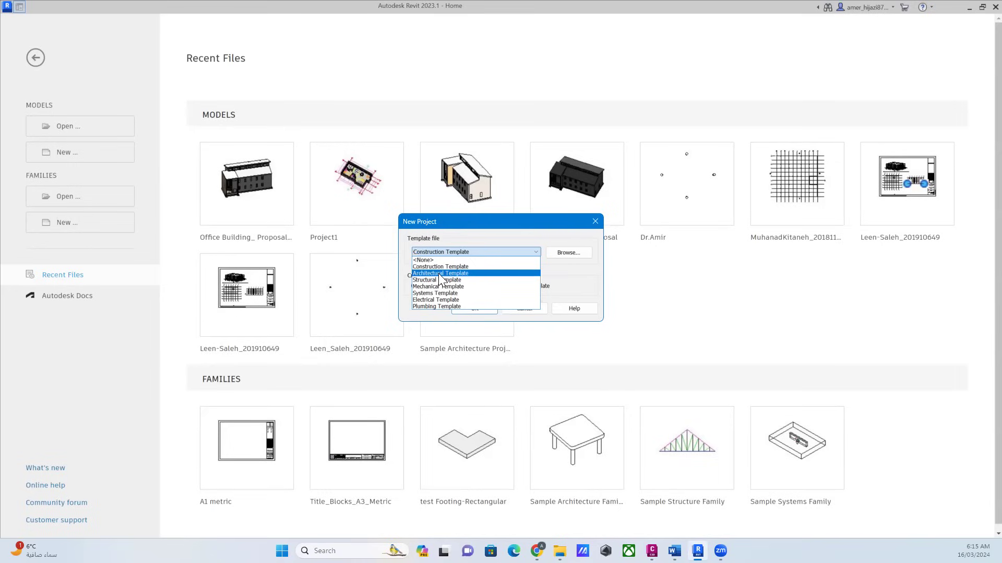
# Create a new project from the Architectural Template.
pyautogui.click(439, 274)
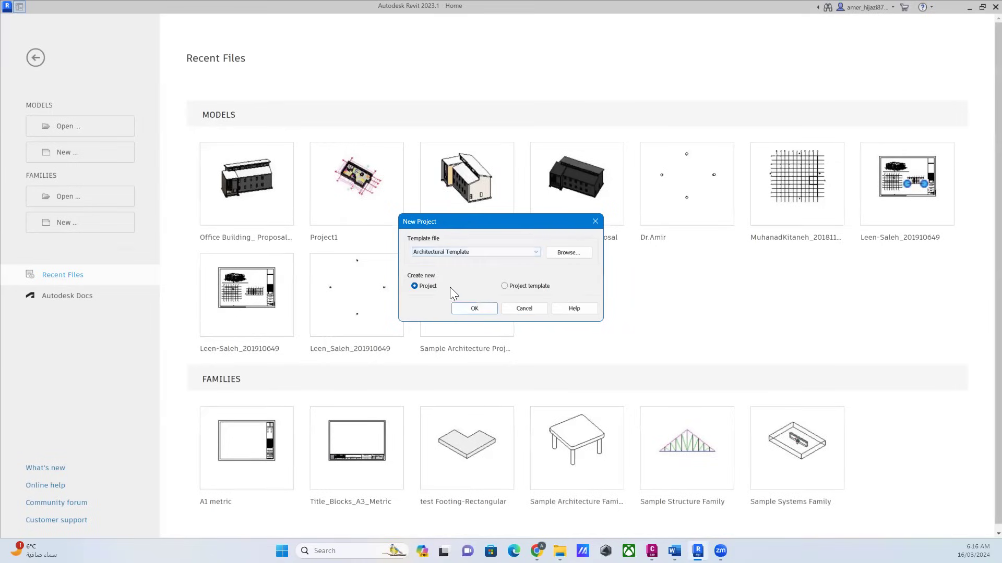
pyautogui.click(472, 307)
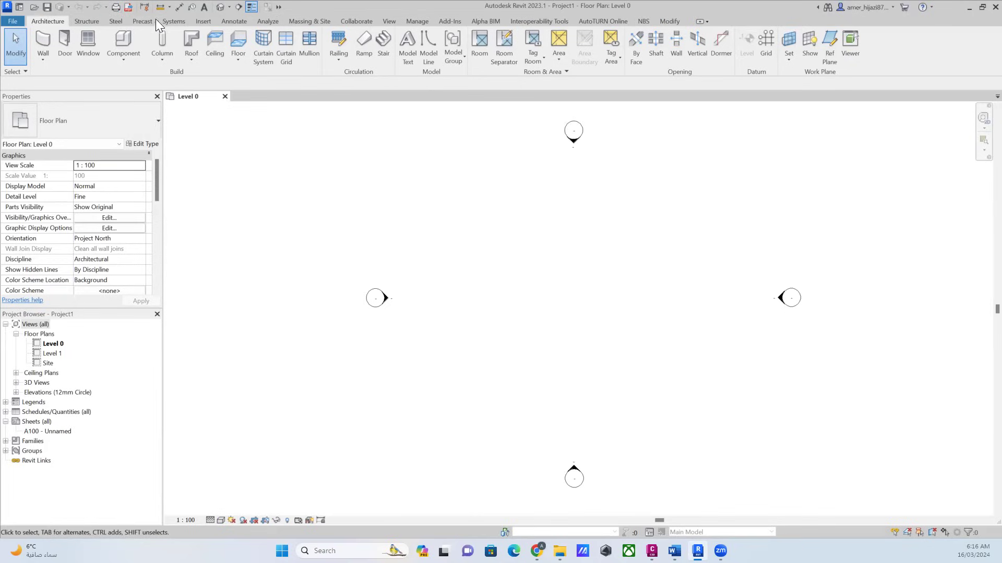
# Import the CAD drawing "Villa Project-Floor Plan 28082023" from the Villa_Project-28082023 folder into the Level 0 plan.
pyautogui.click(200, 21)
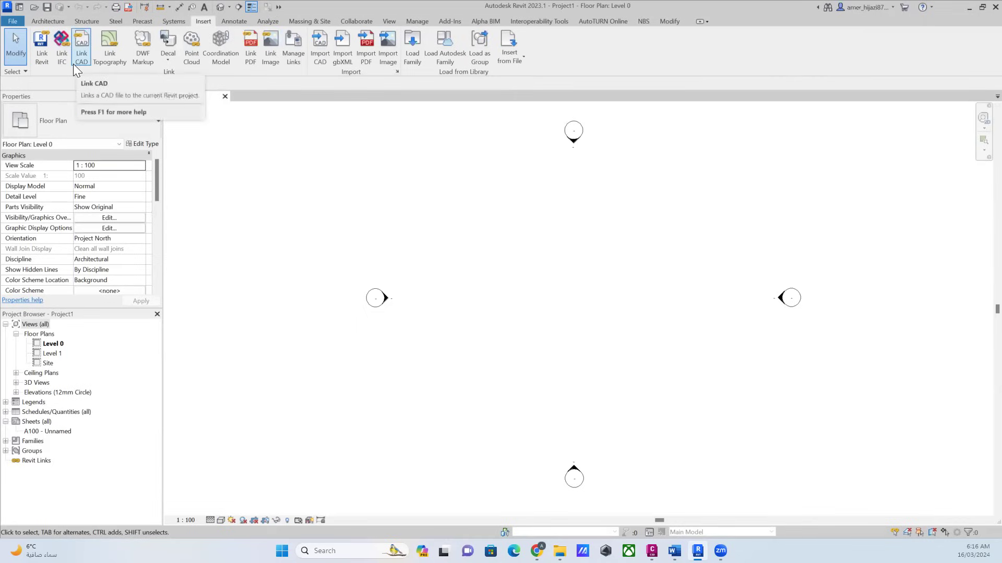
pyautogui.click(323, 53)
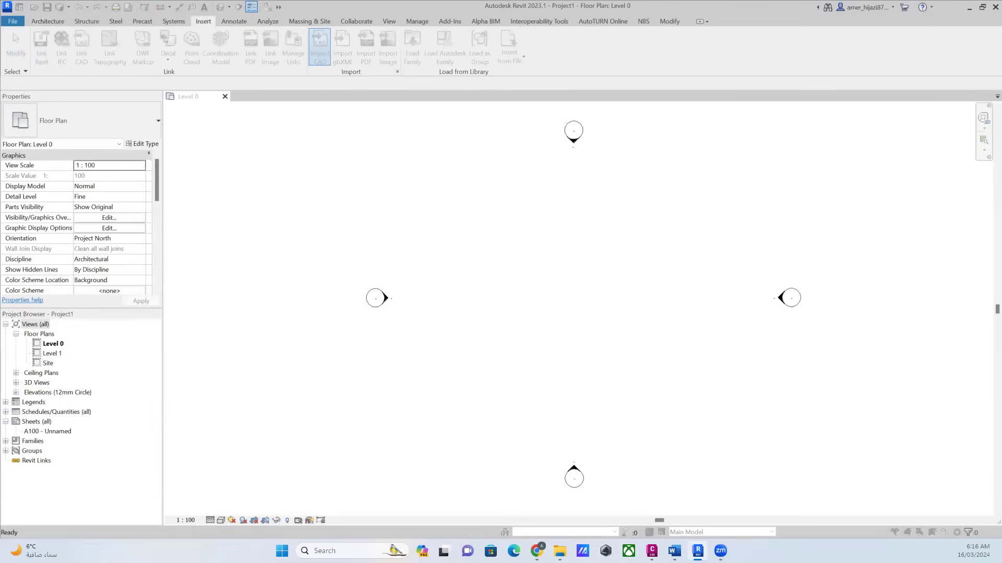
pyautogui.click(431, 145)
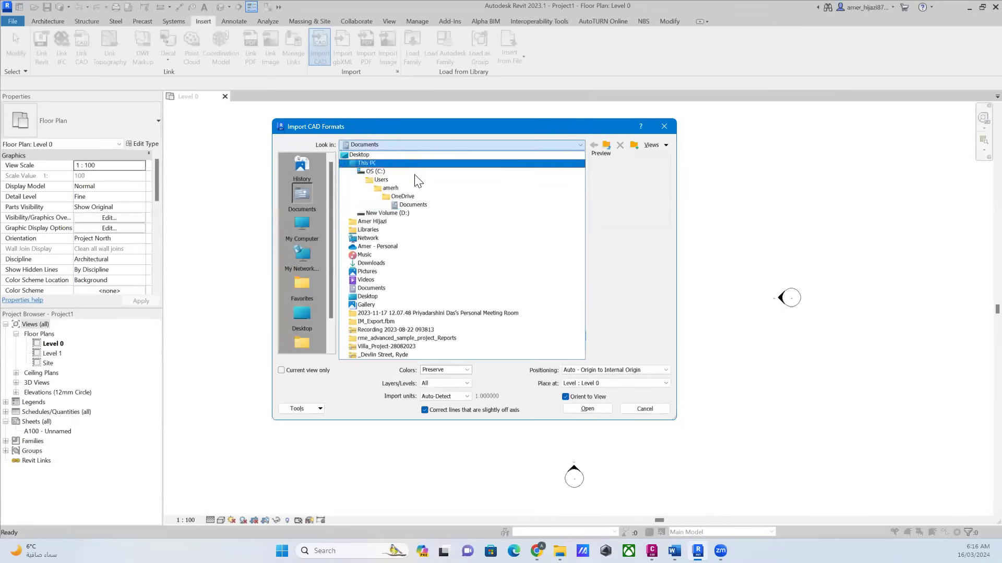
pyautogui.click(402, 212)
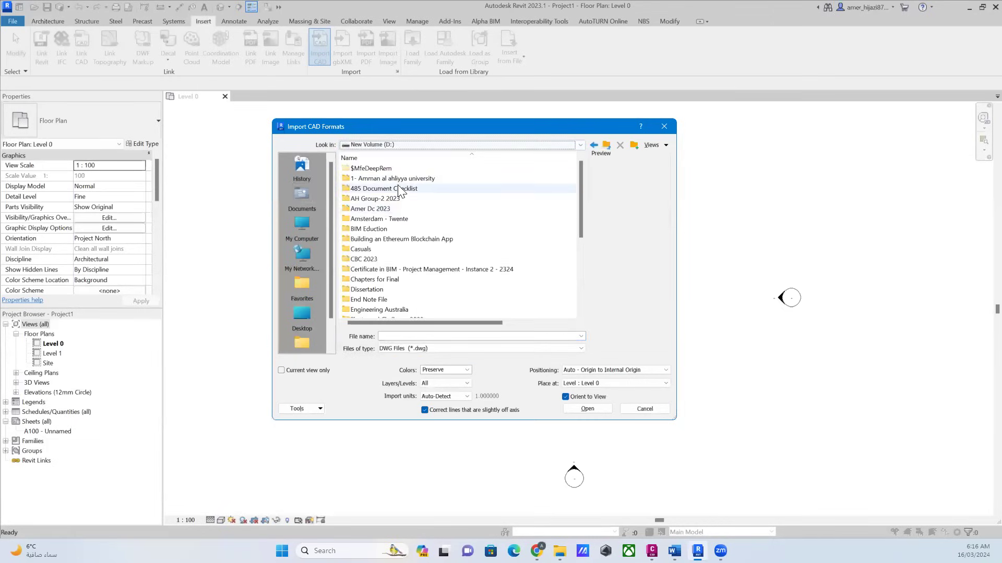
pyautogui.doubleClick(395, 179)
pyautogui.doubleClick(374, 168)
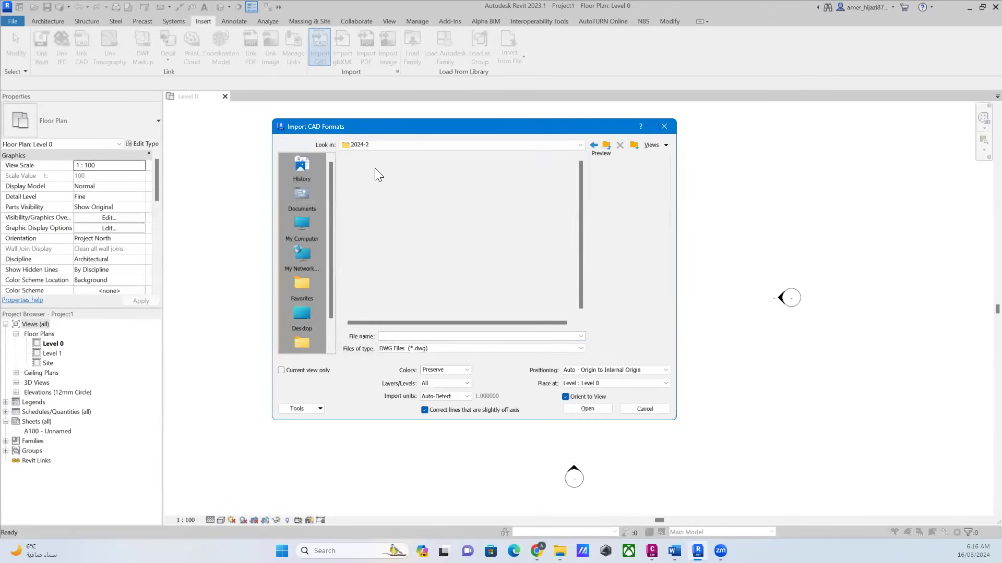
pyautogui.doubleClick(375, 168)
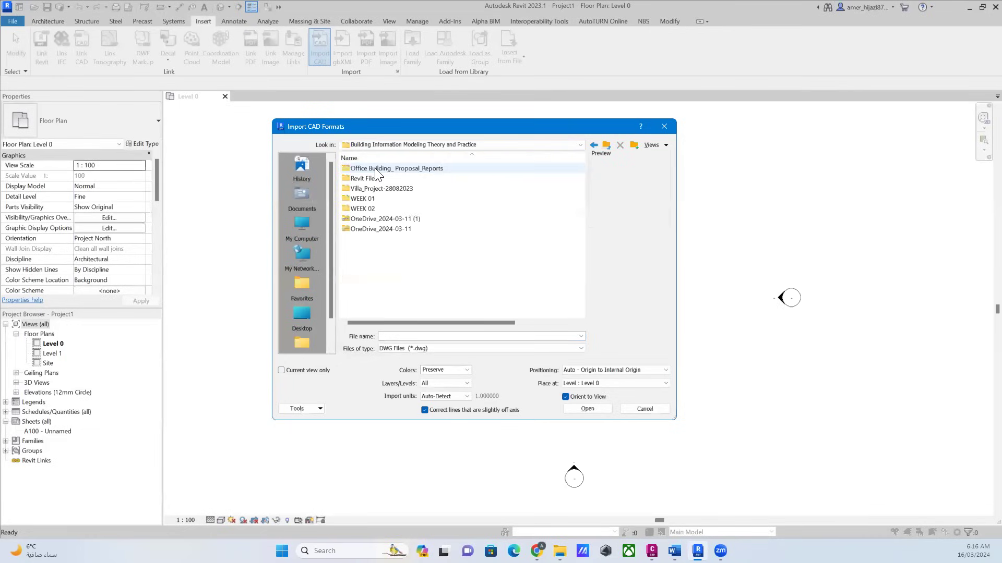
pyautogui.click(378, 169)
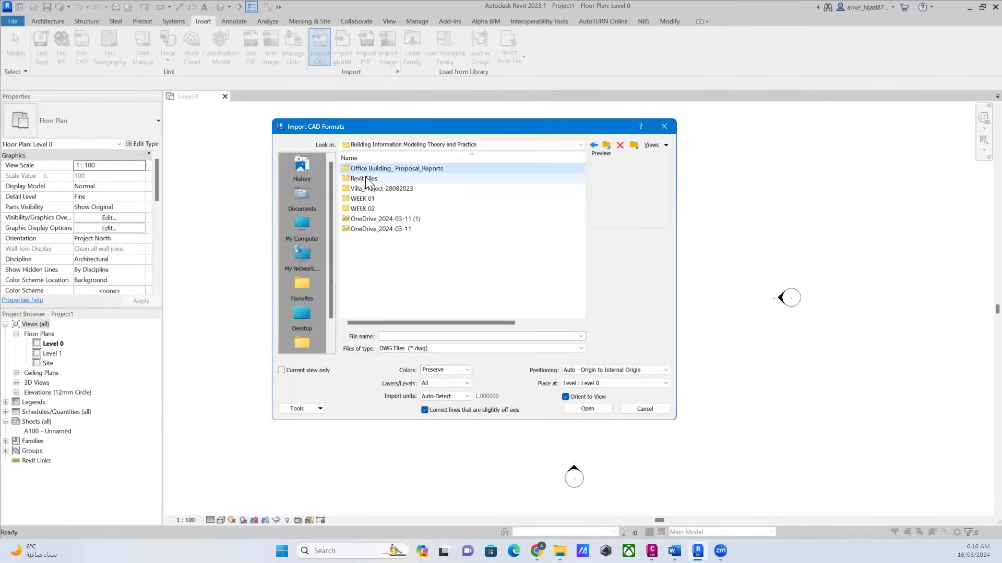
pyautogui.doubleClick(365, 189)
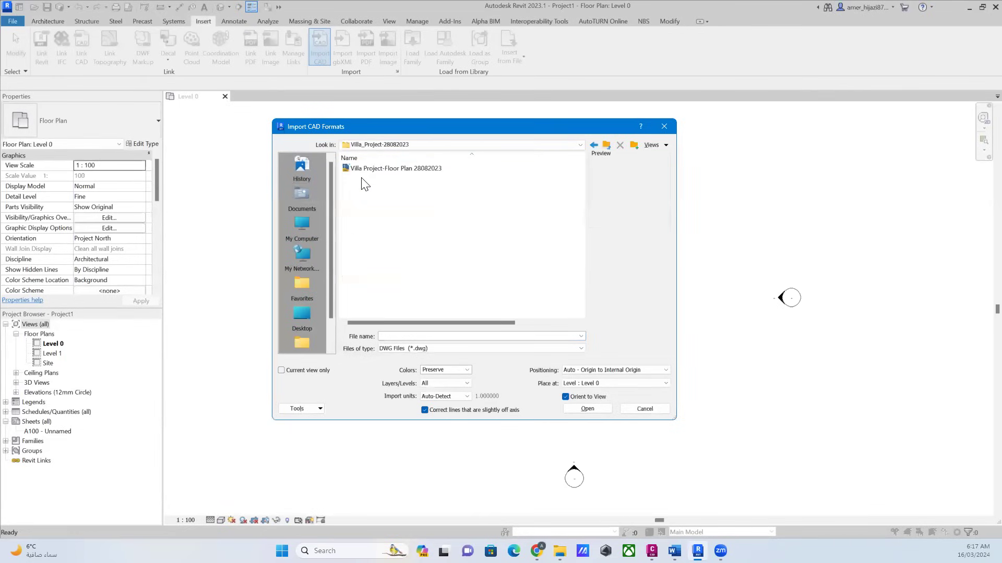
pyautogui.click(376, 168)
pyautogui.click(602, 408)
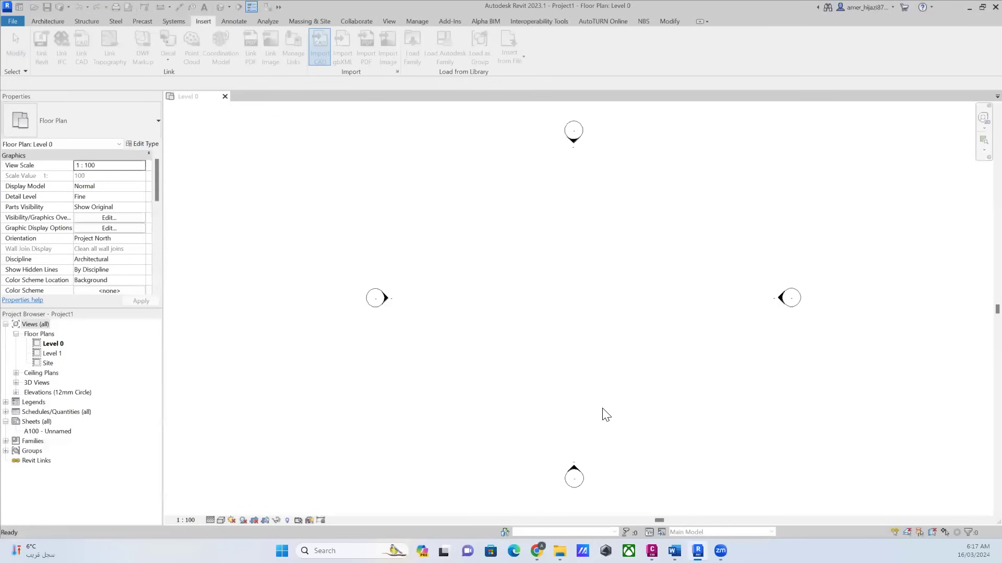
pyautogui.scroll(3, 624, 392)
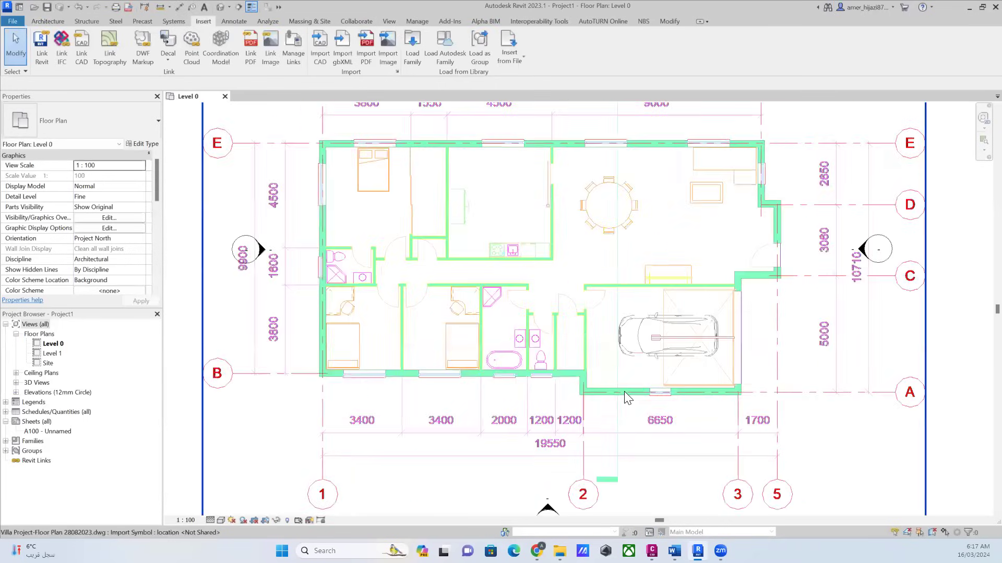
pyautogui.scroll(-4, 624, 392)
pyautogui.moveTo(624, 392); pyautogui.dragTo(548, 258, button='middle')
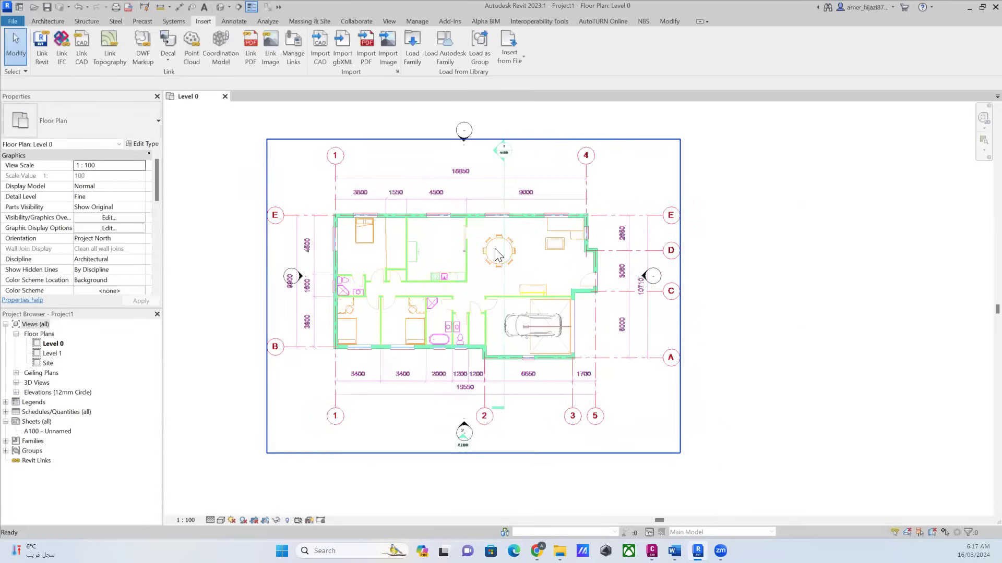
pyautogui.moveTo(407, 341); pyautogui.dragTo(481, 374, button='middle')
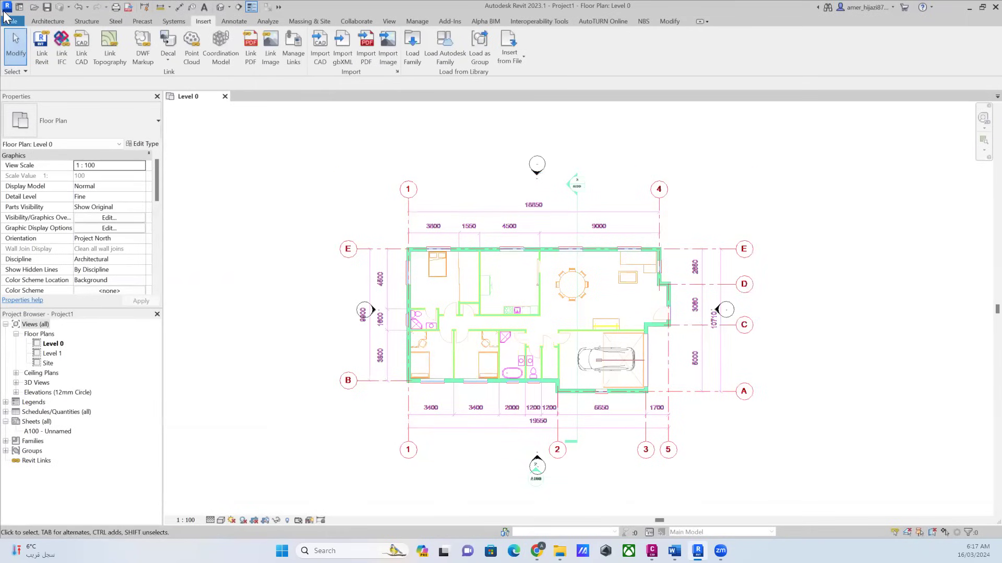
# Draw chained architectural walls over the imported plan along grid E from grid 1 to 4, down to grid D, and out to grid 5.
pyautogui.click(55, 22)
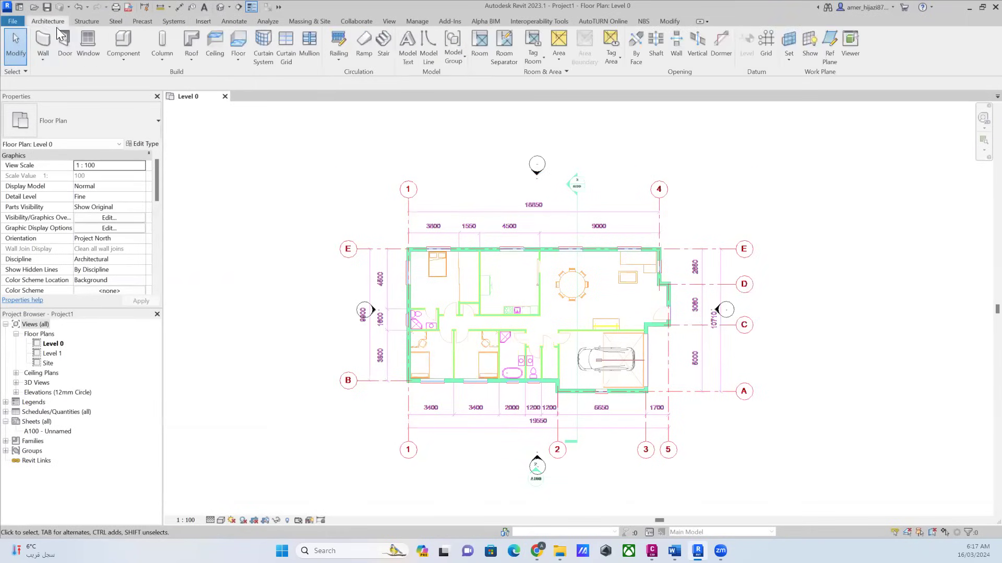
pyautogui.click(43, 57)
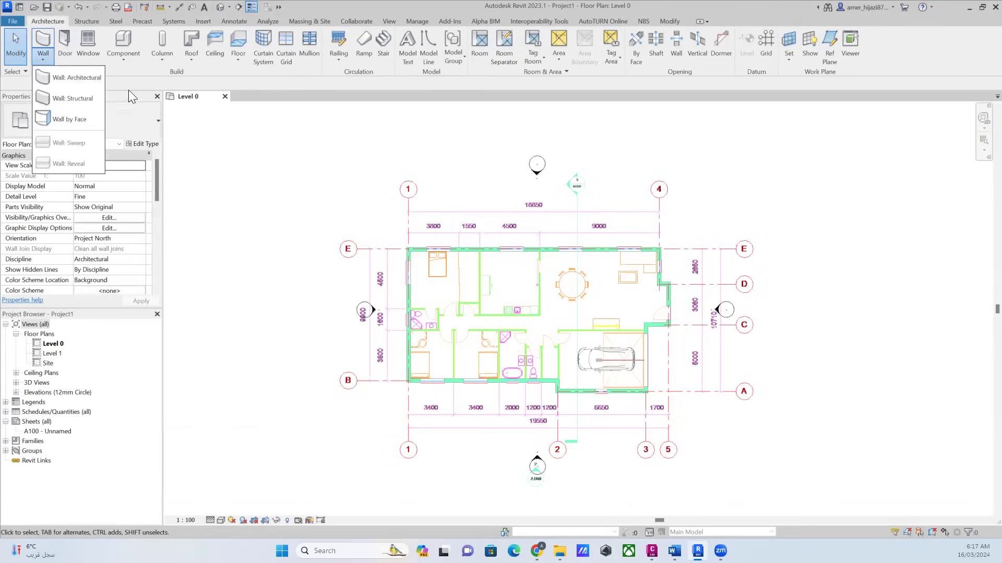
pyautogui.click(77, 78)
pyautogui.press('w')
pyautogui.press('a')
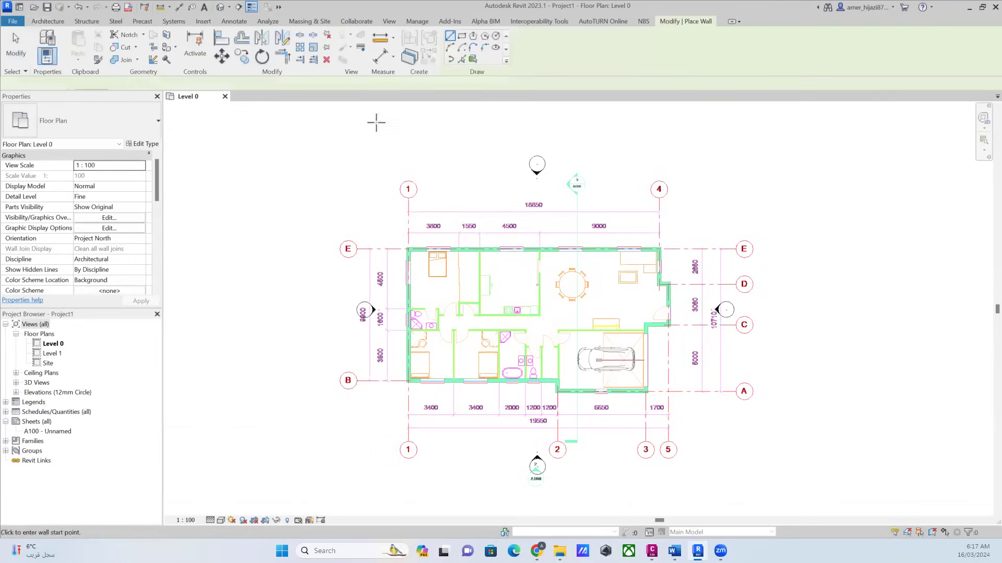
pyautogui.scroll(4, 411, 251)
pyautogui.scroll(-5, 469, 266)
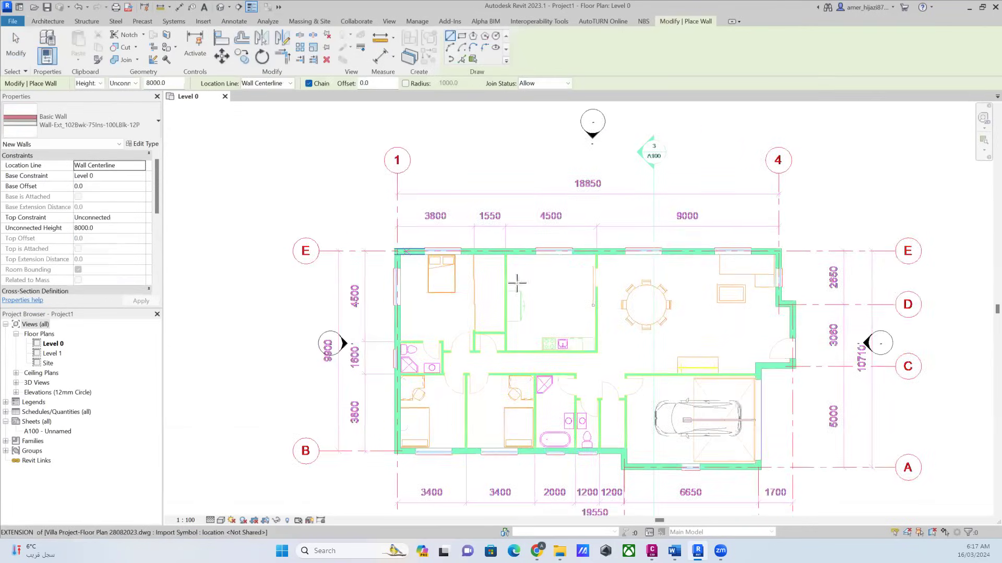
pyautogui.scroll(3, 663, 292)
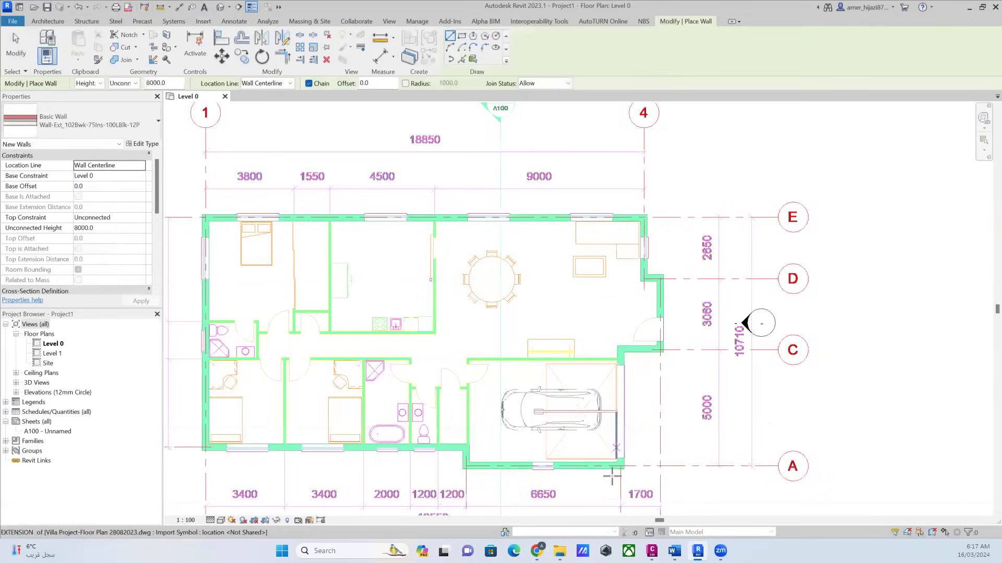
pyautogui.moveTo(529, 337); pyautogui.dragTo(568, 320, button='middle')
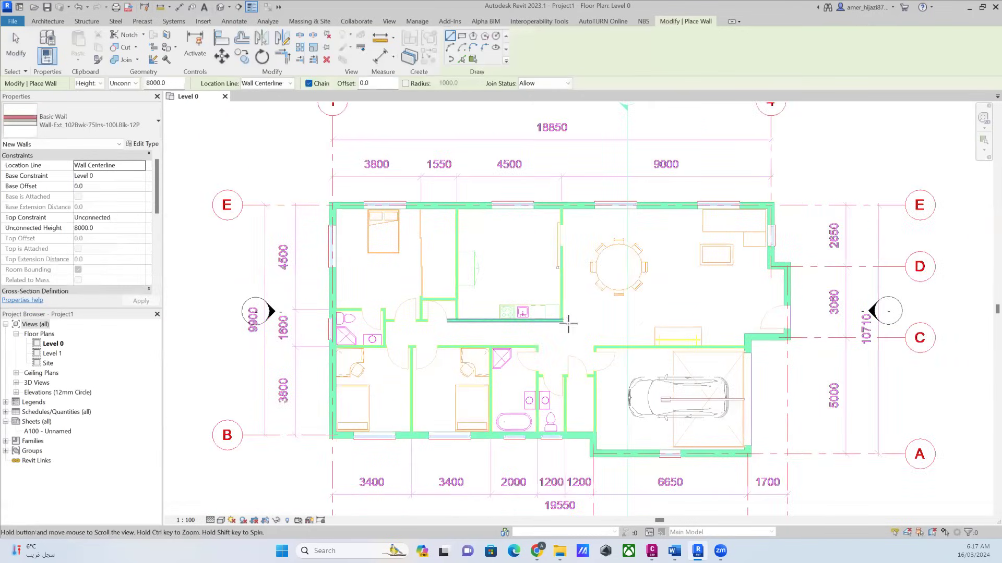
pyautogui.scroll(3, 358, 217)
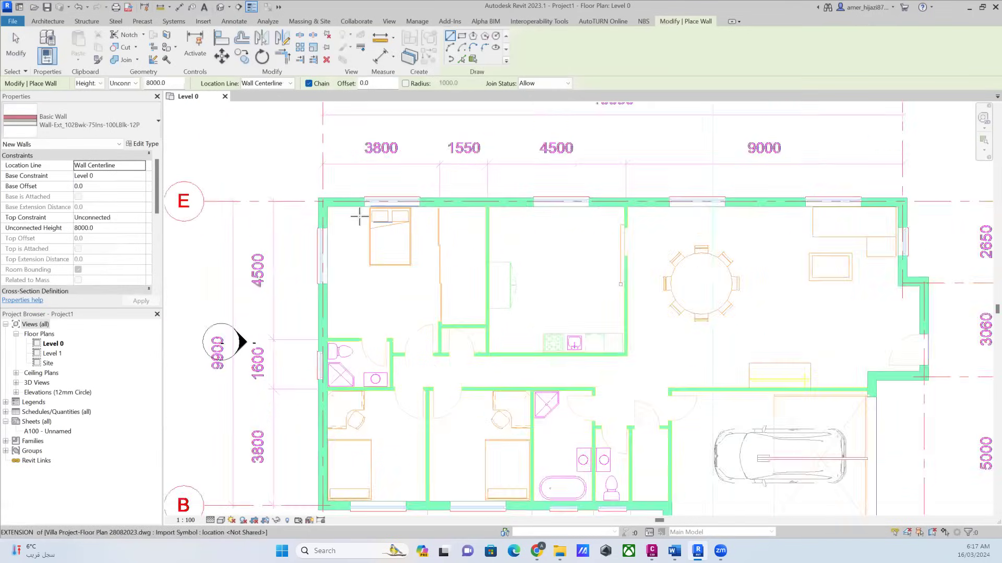
pyautogui.scroll(-1, 577, 259)
pyautogui.scroll(-1, 577, 259)
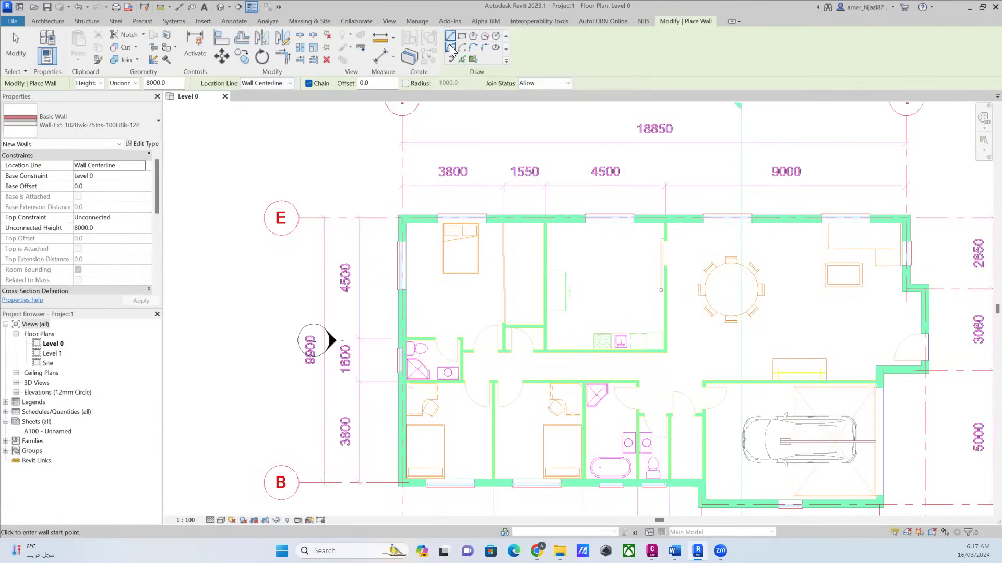
pyautogui.click(403, 216)
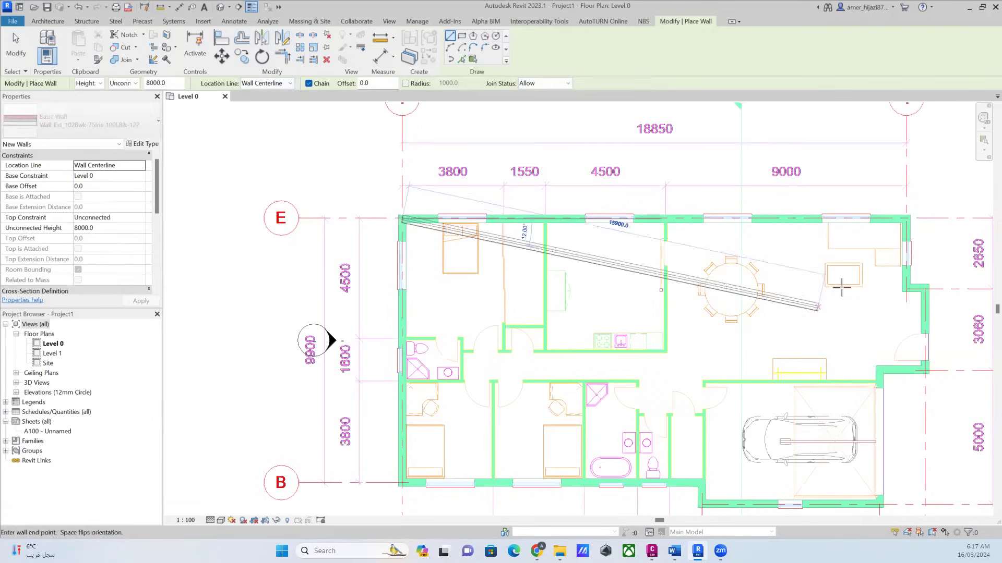
pyautogui.keyDown('shift'); pyautogui.hscroll(5, 783, 261); pyautogui.keyUp('shift')
pyautogui.scroll(3, 706, 221)
pyautogui.scroll(1, 710, 222)
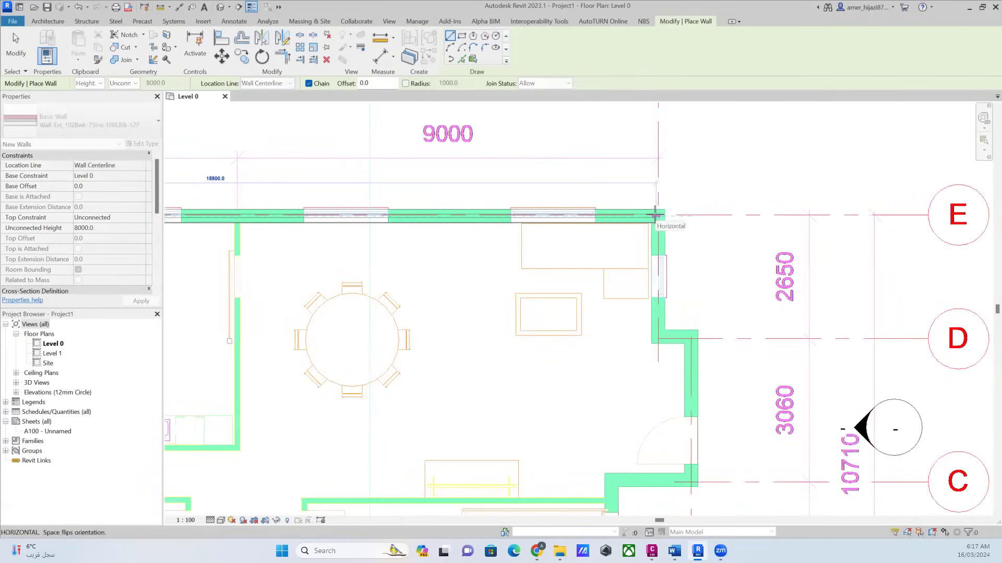
pyautogui.click(658, 214)
pyautogui.click(656, 338)
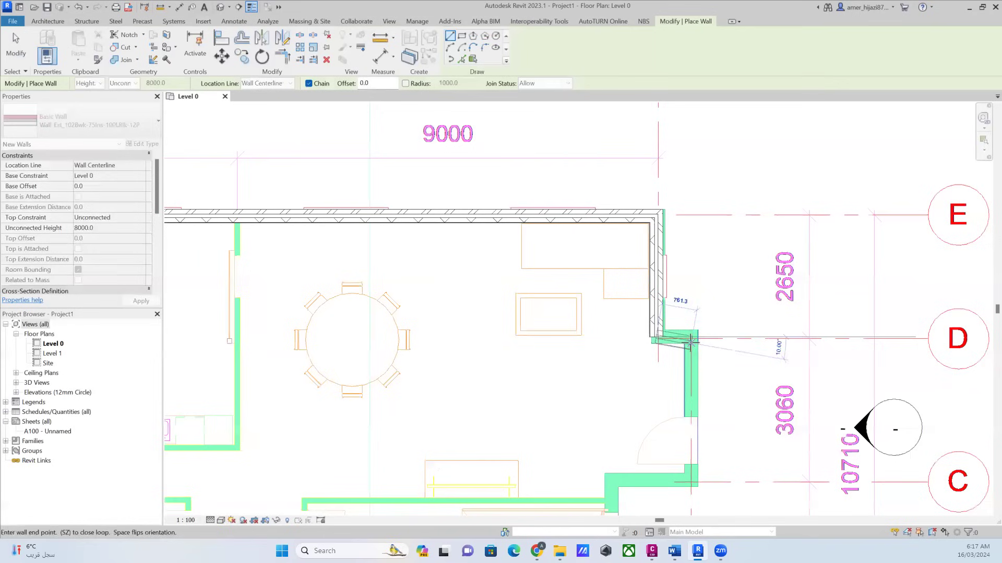
pyautogui.click(691, 338)
# Continue the exterior wall chain from grid D to C, around the garage along grids 3 and A, and up grid 2 to grid B.
pyautogui.moveTo(709, 419); pyautogui.dragTo(698, 272, button='middle')
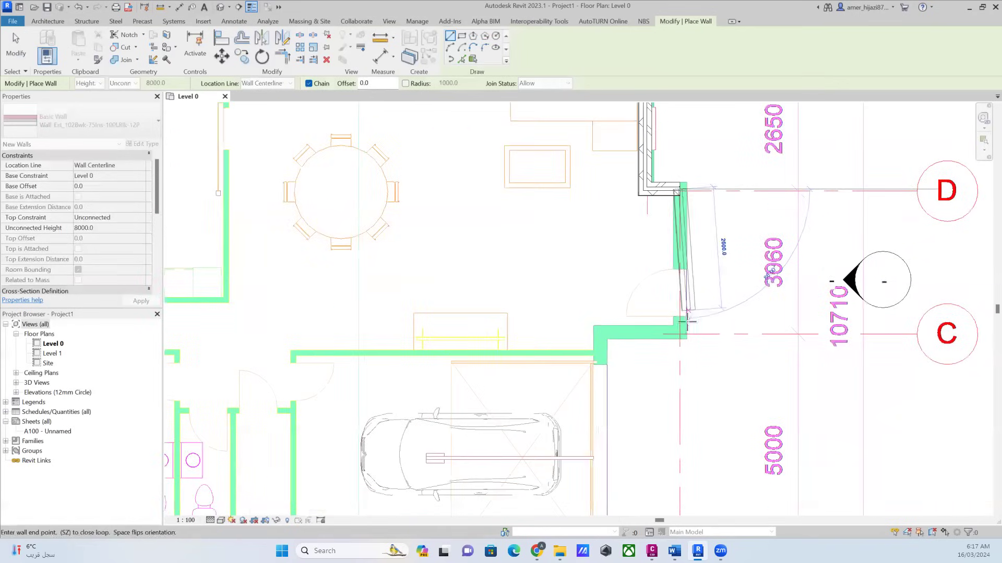
pyautogui.click(682, 333)
pyautogui.click(599, 333)
pyautogui.scroll(-2, 599, 333)
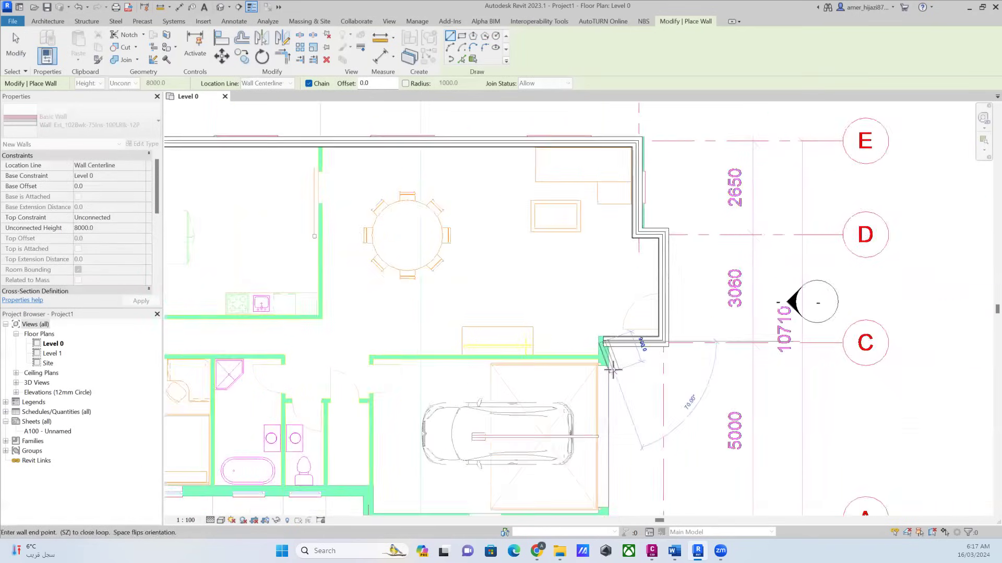
pyautogui.moveTo(543, 512); pyautogui.dragTo(647, 393, button='middle')
pyautogui.click(646, 380)
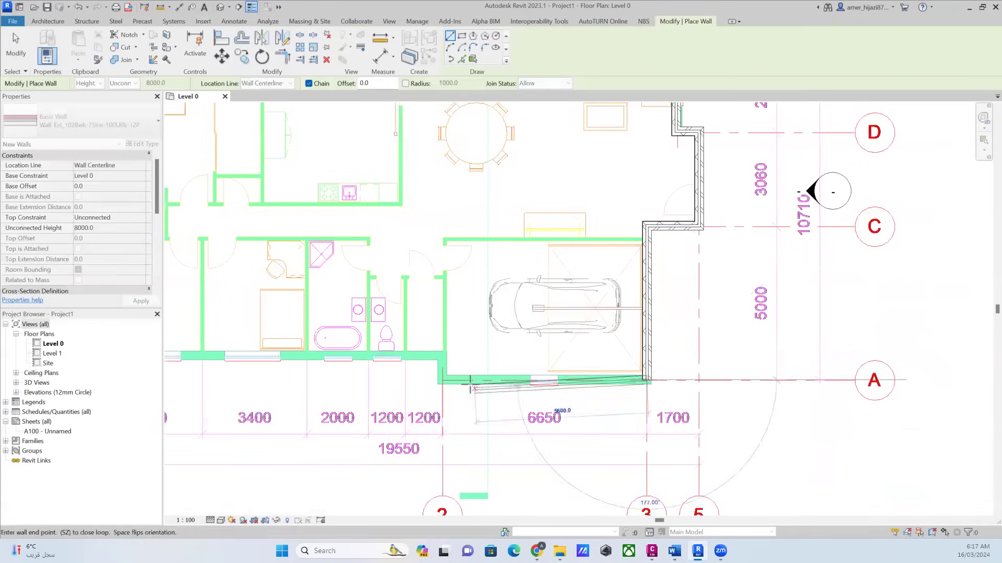
pyautogui.click(443, 381)
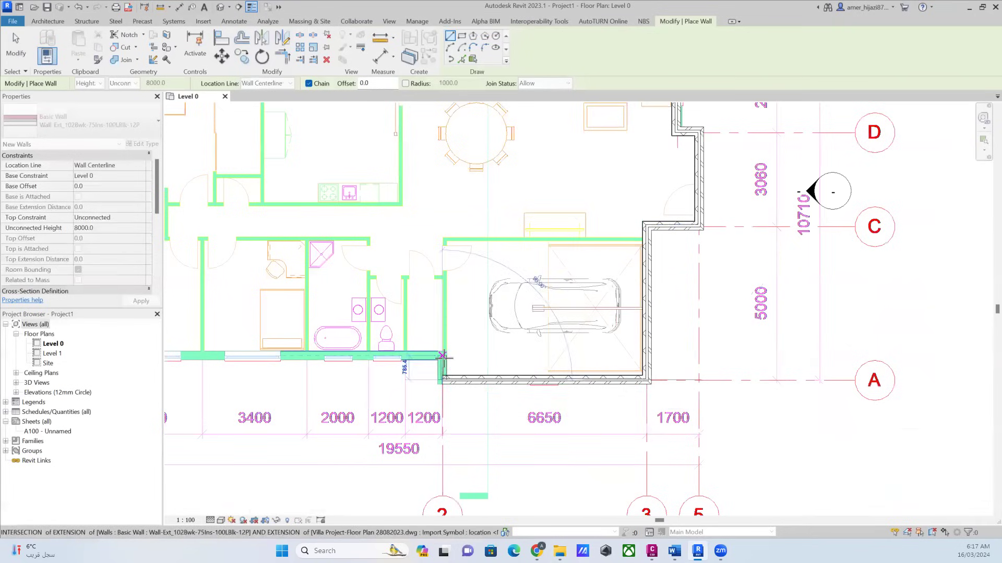
pyautogui.click(443, 357)
# Close the exterior wall loop along grid B to grid 1 and up to grid E, and finish the wall command.
pyautogui.scroll(-3, 392, 346)
pyautogui.moveTo(386, 349); pyautogui.dragTo(662, 355, button='middle')
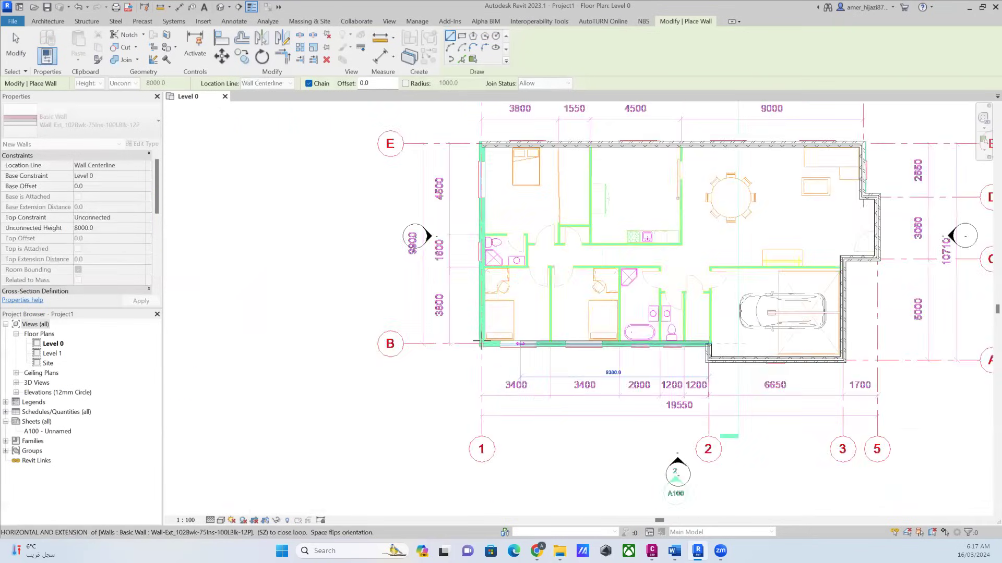
pyautogui.scroll(2, 482, 341)
pyautogui.click(474, 344)
pyautogui.scroll(-2, 533, 362)
pyautogui.moveTo(553, 242); pyautogui.dragTo(554, 375, button='middle')
pyautogui.moveTo(508, 222); pyautogui.dragTo(539, 320, button='middle')
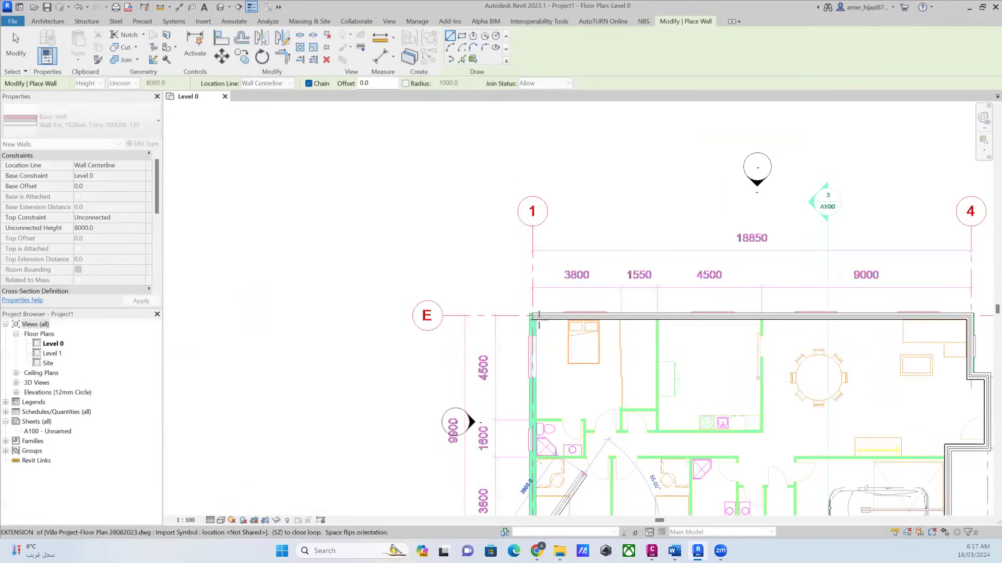
pyautogui.scroll(1, 537, 318)
pyautogui.click(532, 312)
pyautogui.scroll(-2, 543, 319)
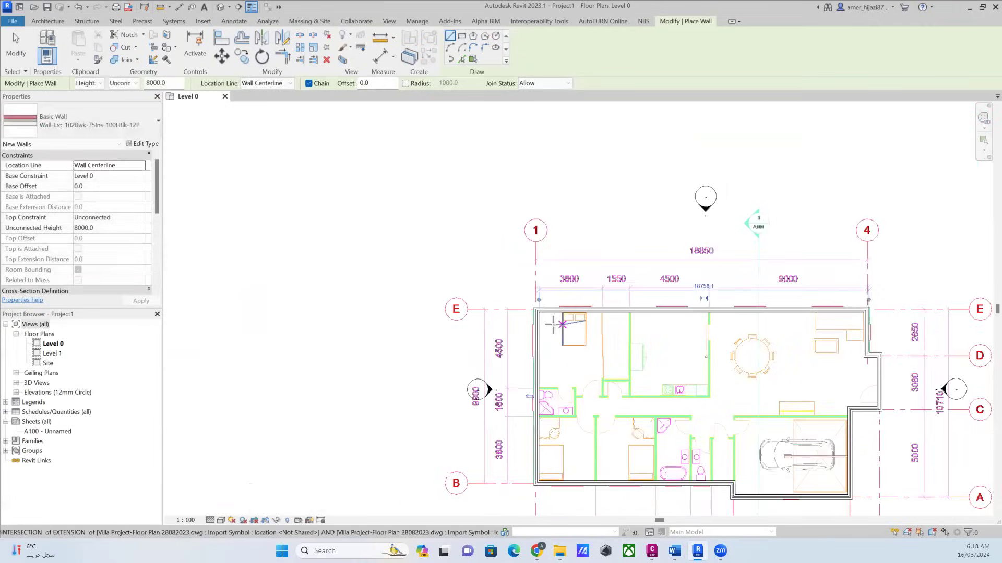
pyautogui.scroll(2, 546, 329)
pyautogui.press('Escape')
pyautogui.press('Escape')
# Move the exterior wall on grid 1 outward to match the outer wall edge in the imported drawing.
pyautogui.scroll(2, 537, 327)
pyautogui.click(528, 282)
pyautogui.scroll(2, 520, 284)
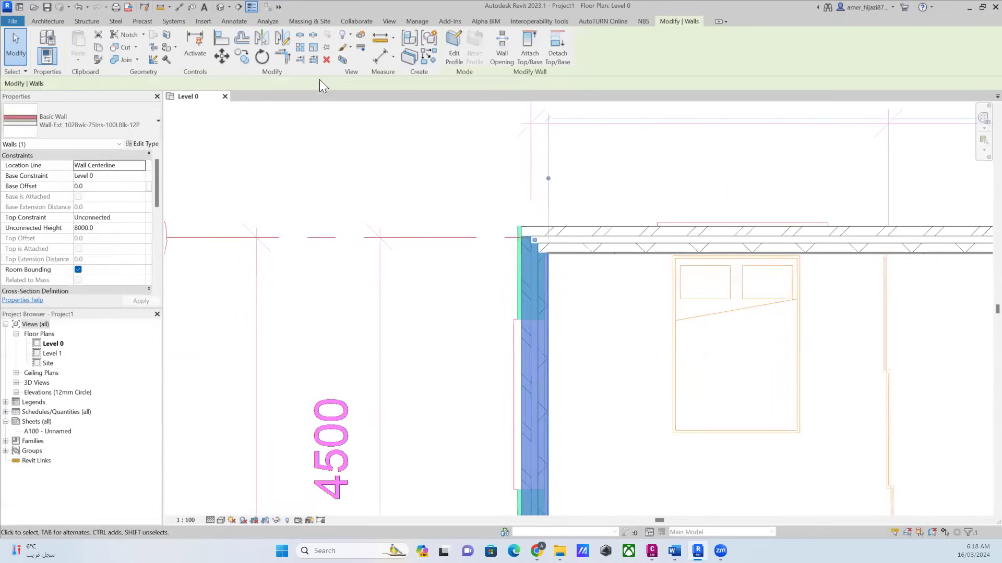
pyautogui.click(221, 57)
pyautogui.scroll(2, 528, 313)
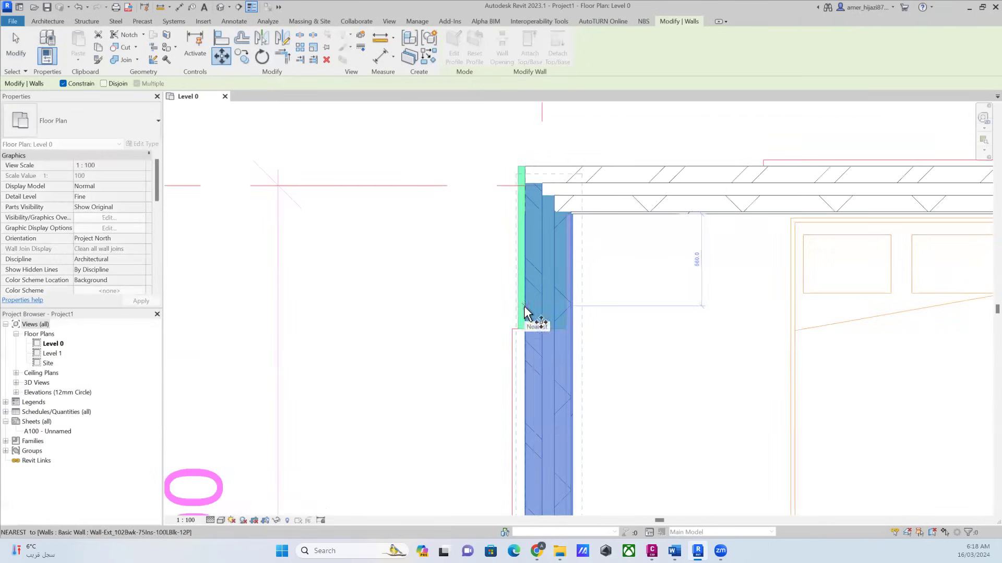
pyautogui.press('Escape')
pyautogui.scroll(-5, 519, 311)
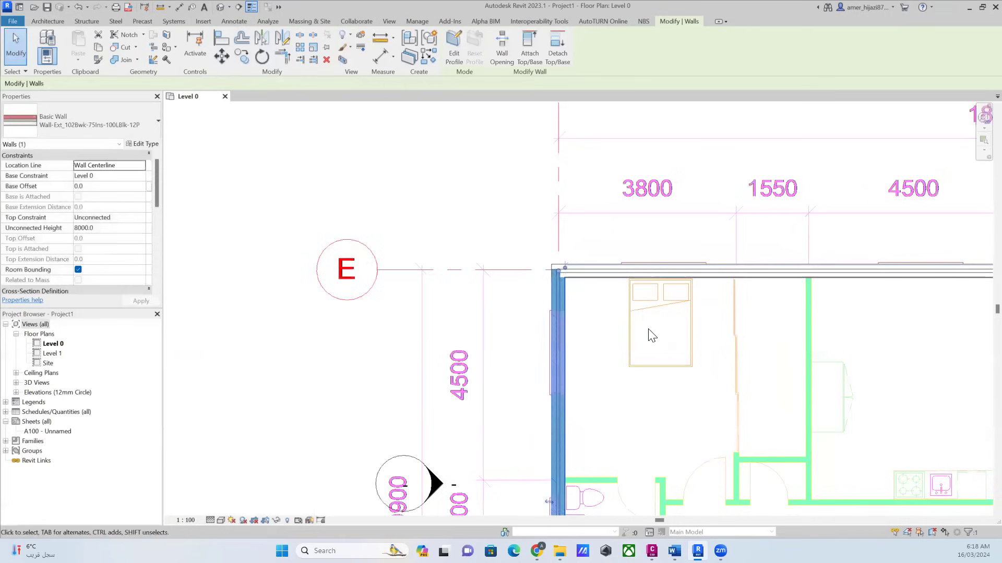
# Move the exterior wall on grid 4 between grids E and D outward to match the outer wall edge in the imported drawing.
pyautogui.moveTo(602, 285); pyautogui.dragTo(608, 298, button='middle')
pyautogui.moveTo(669, 387); pyautogui.dragTo(609, 461, button='middle')
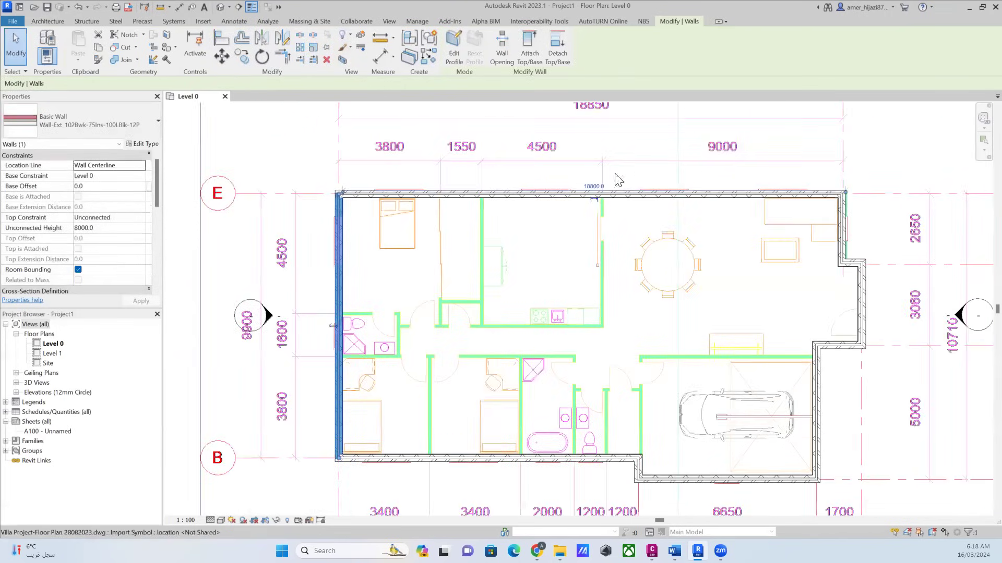
pyautogui.click(843, 217)
pyautogui.scroll(4, 845, 222)
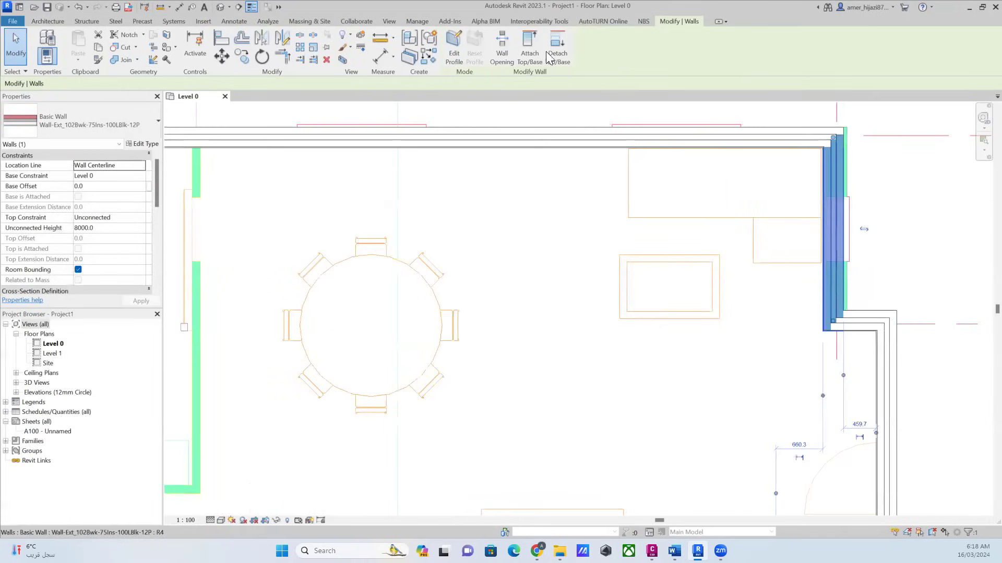
pyautogui.press('m')
pyautogui.press('v')
pyautogui.scroll(3, 839, 198)
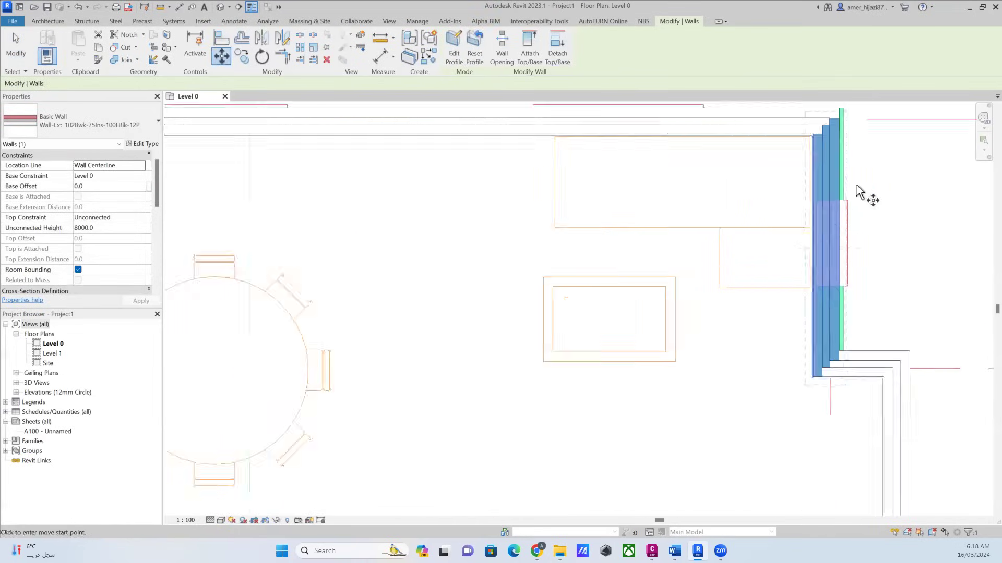
pyautogui.press('Escape')
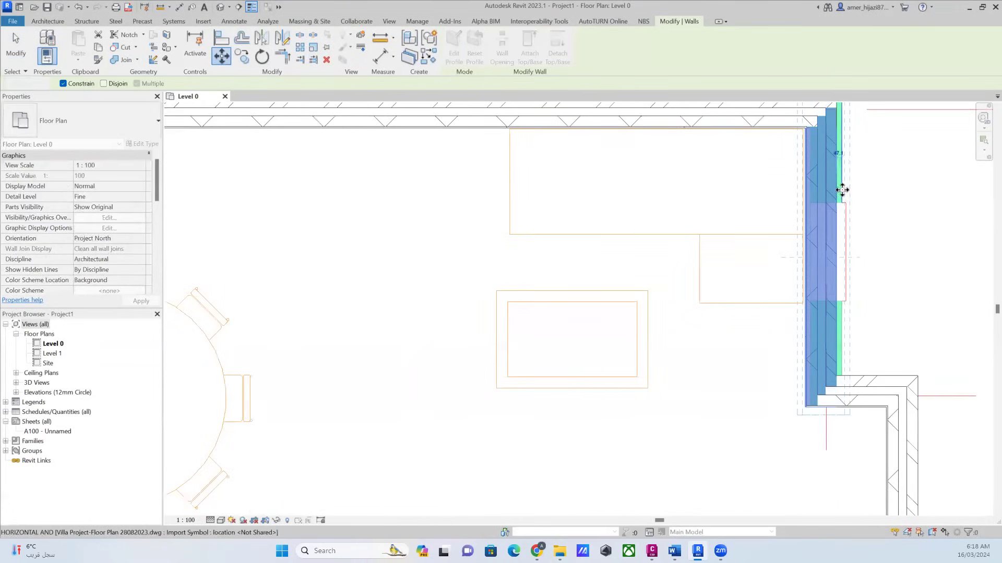
pyautogui.scroll(-5, 843, 193)
pyautogui.press('Escape')
pyautogui.scroll(-2, 633, 241)
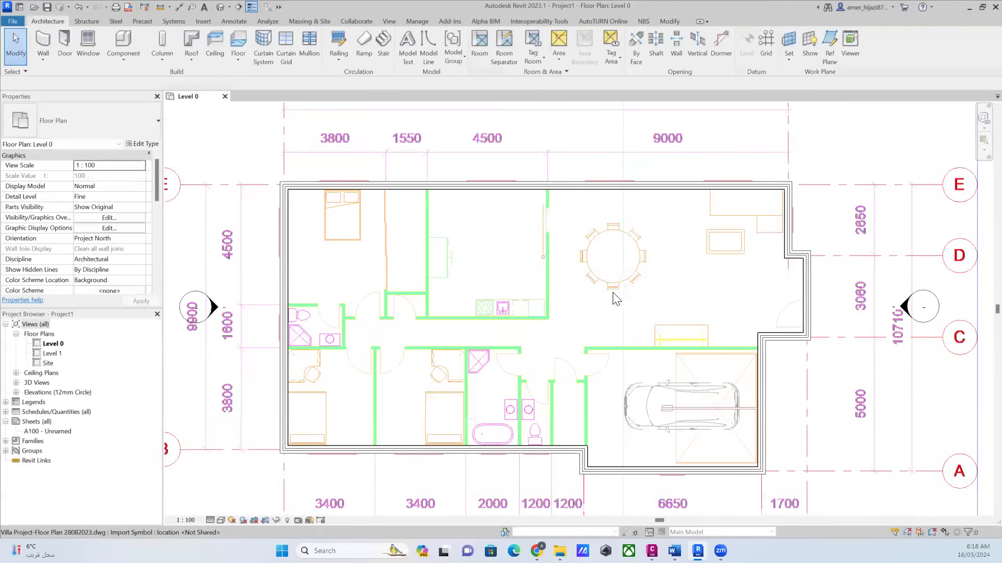
pyautogui.scroll(-1, 536, 252)
# Open the default 3D view and examine the height of the exterior walls.
pyautogui.click(220, 7)
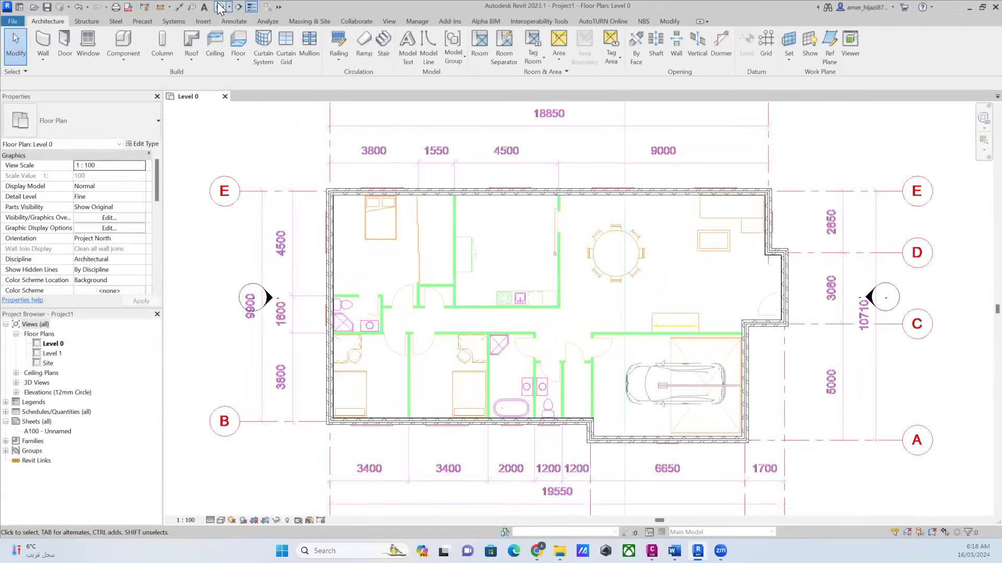
pyautogui.keyDown('shift'); pyautogui.moveTo(577, 331); pyautogui.dragTo(678, 338, button='middle'); pyautogui.keyUp('shift')
pyautogui.scroll(2, 646, 304)
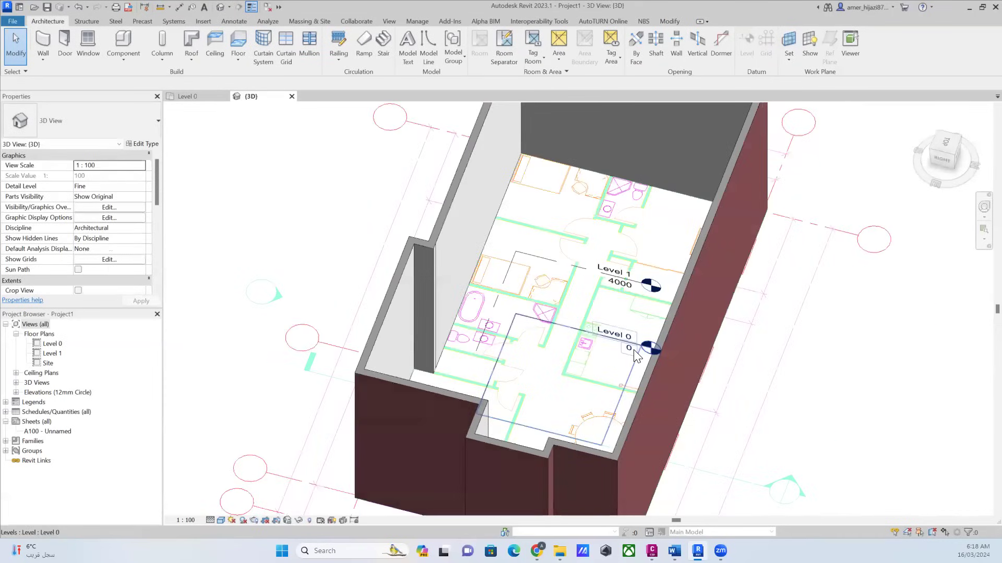
pyautogui.keyDown('shift'); pyautogui.moveTo(635, 331); pyautogui.dragTo(637, 329, button='middle'); pyautogui.keyUp('shift')
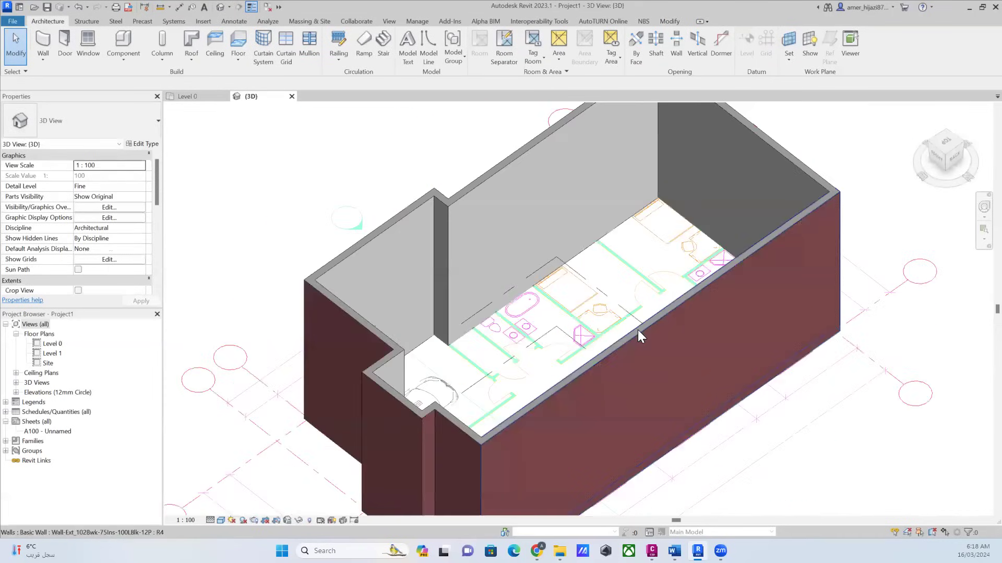
# Select all instances of the exterior wall type and set their top constraint to Up to level: Level 1.
pyautogui.click(638, 330)
pyautogui.scroll(-2, 637, 330)
pyautogui.rightClick(637, 331)
pyautogui.moveTo(712, 162)
pyautogui.click(804, 172)
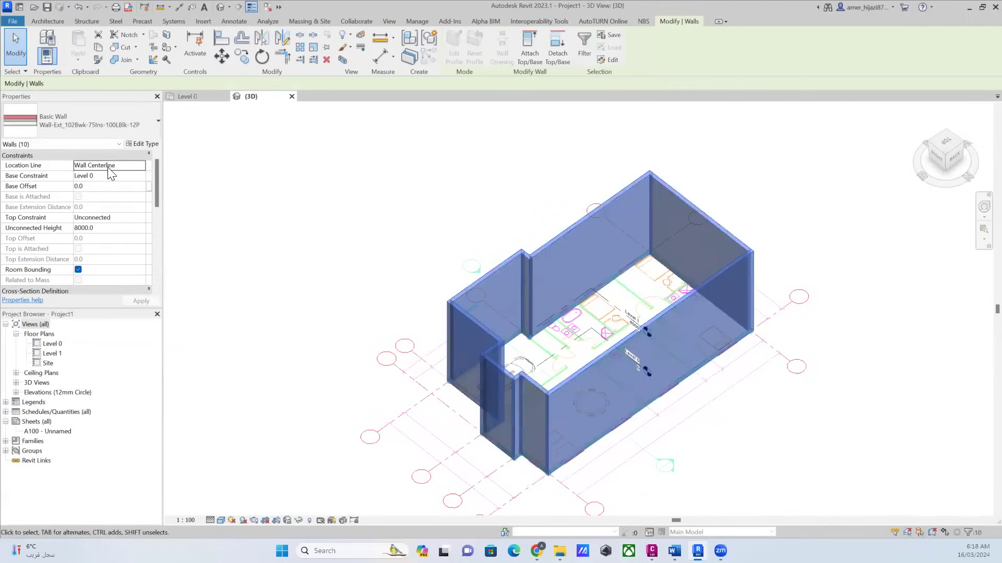
pyautogui.click(140, 217)
pyautogui.click(141, 218)
pyautogui.click(121, 245)
pyautogui.click(141, 301)
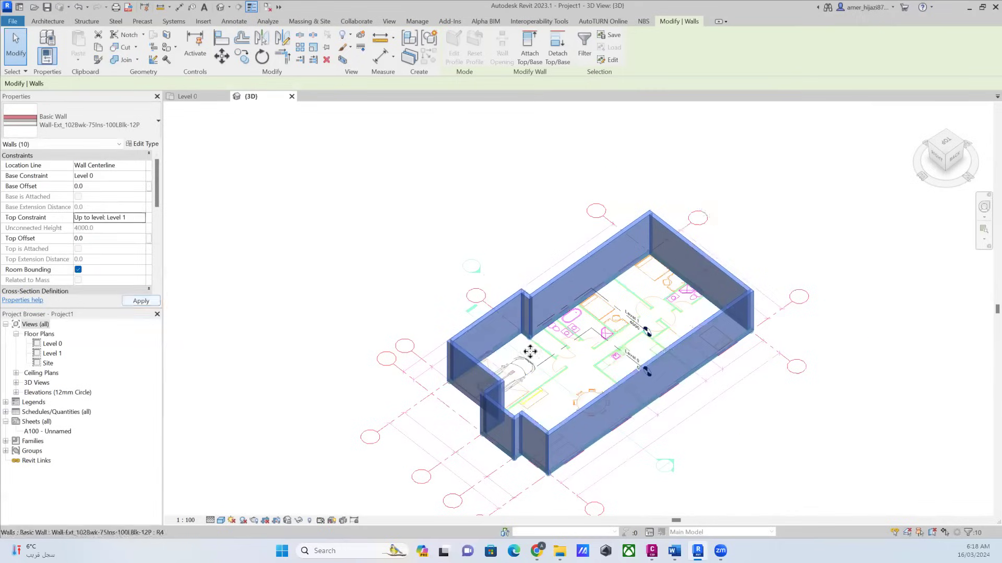
pyautogui.press('Escape')
pyautogui.keyDown('shift'); pyautogui.moveTo(541, 372); pyautogui.dragTo(553, 423, button='middle'); pyautogui.keyUp('shift')
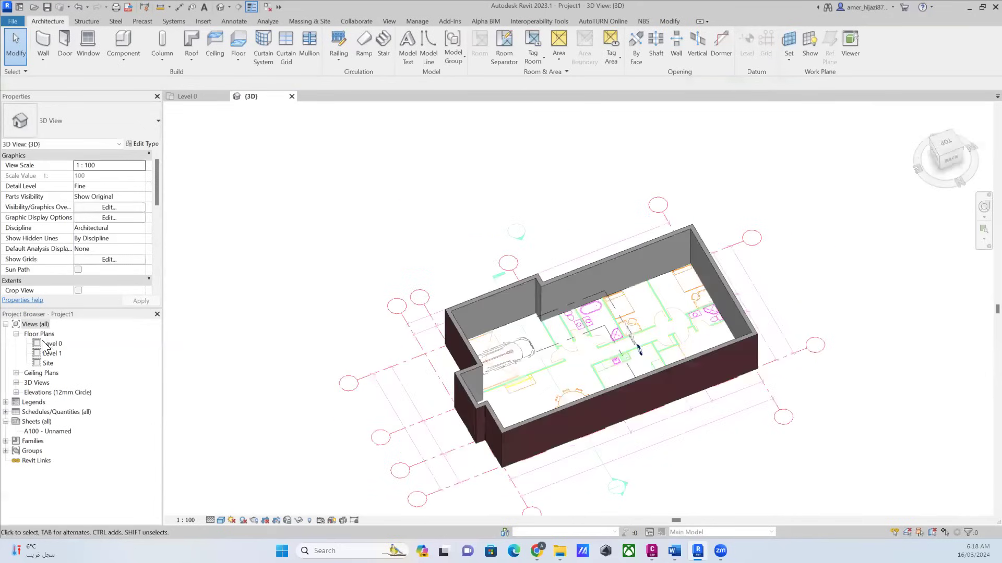
# Return to the Level 0 floor plan and examine the interior partition layout in the imported drawing.
pyautogui.click(51, 344)
pyautogui.doubleClick(50, 345)
pyautogui.scroll(2, 469, 368)
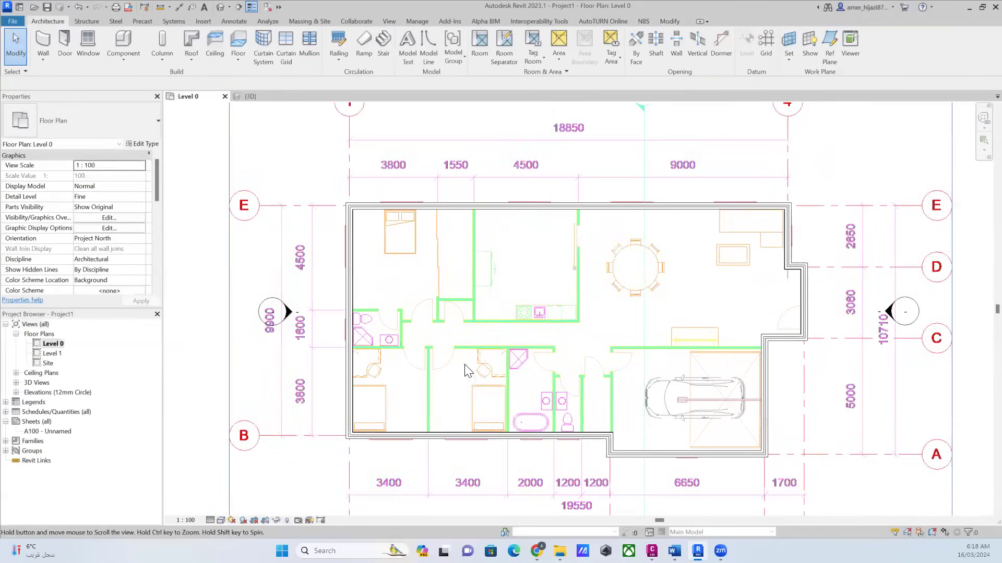
pyautogui.moveTo(523, 384); pyautogui.dragTo(533, 364, button='middle')
pyautogui.moveTo(442, 333); pyautogui.dragTo(469, 349, button='middle')
pyautogui.scroll(3, 461, 345)
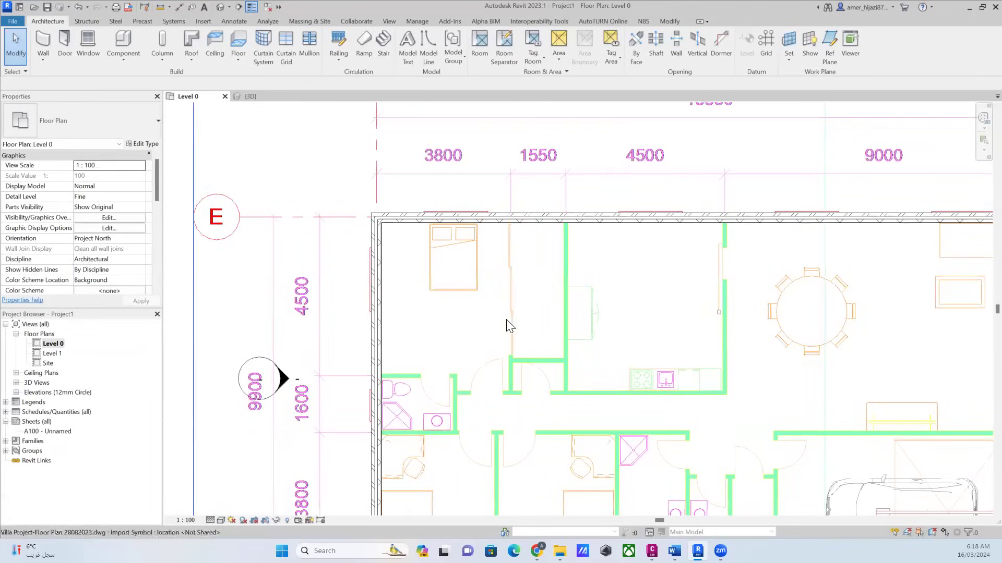
pyautogui.scroll(-2, 543, 360)
pyautogui.moveTo(612, 490); pyautogui.dragTo(568, 413, button='middle')
pyautogui.moveTo(622, 339); pyautogui.dragTo(572, 346, button='middle')
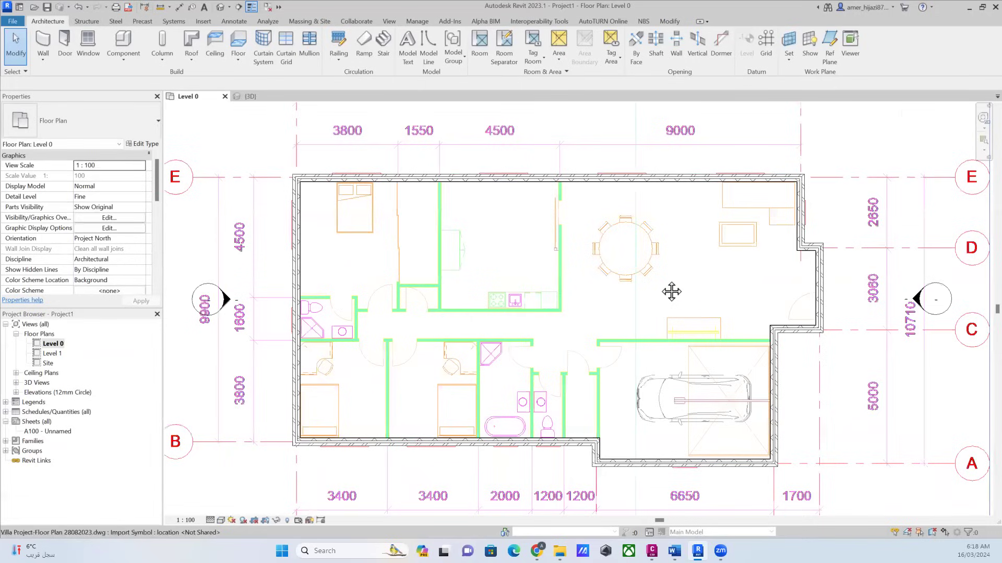
pyautogui.moveTo(671, 292); pyautogui.dragTo(635, 282, button='middle')
pyautogui.scroll(1, 703, 315)
pyautogui.moveTo(229, 335); pyautogui.dragTo(367, 375, button='middle')
pyautogui.scroll(3, 447, 435)
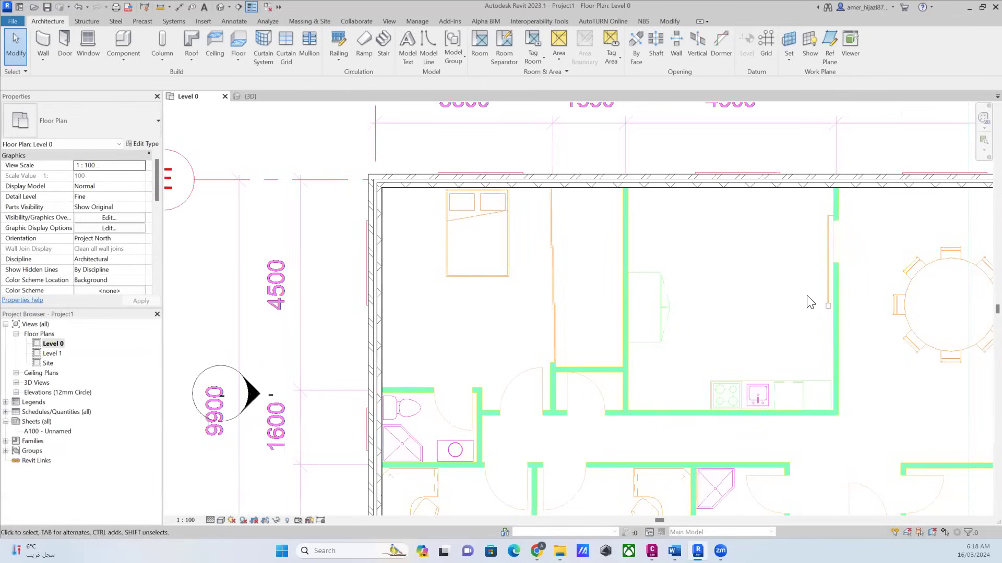
pyautogui.moveTo(809, 303); pyautogui.dragTo(703, 316, button='middle')
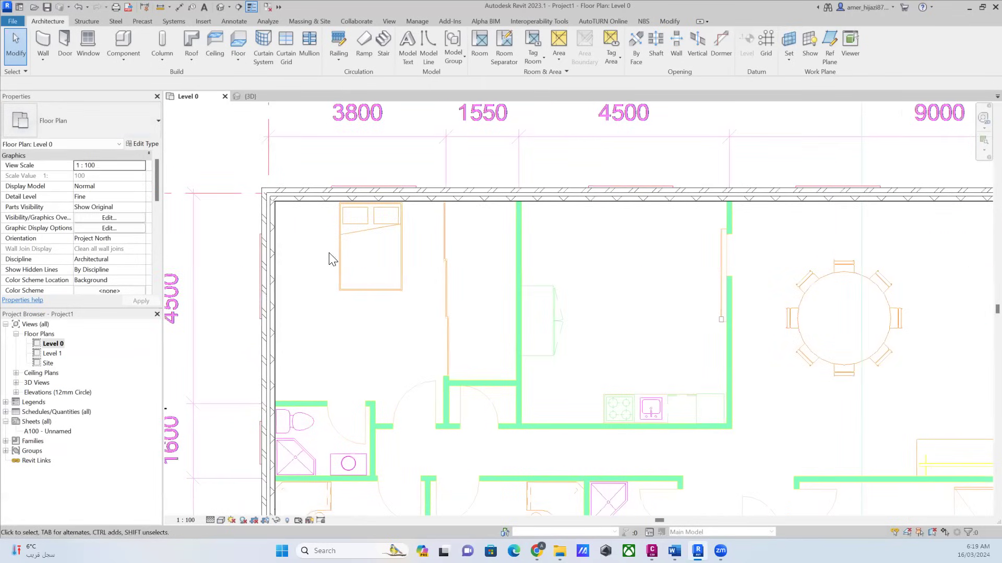
# Start an architectural wall and choose the type Wall-Site_215Bwk_w-Footing from the basic wall types.
pyautogui.click(49, 57)
pyautogui.click(56, 78)
pyautogui.click(117, 125)
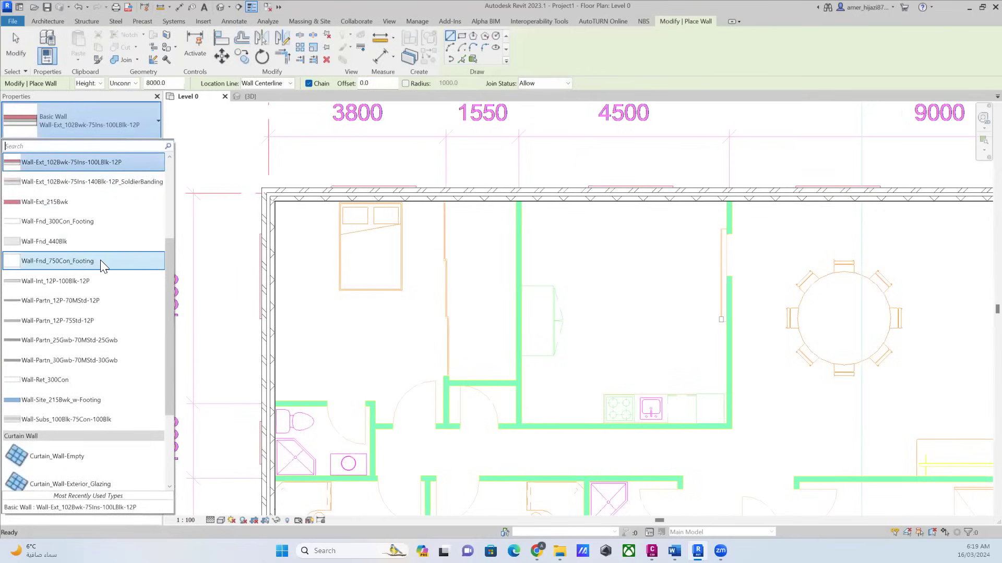
pyautogui.scroll(-1, 74, 372)
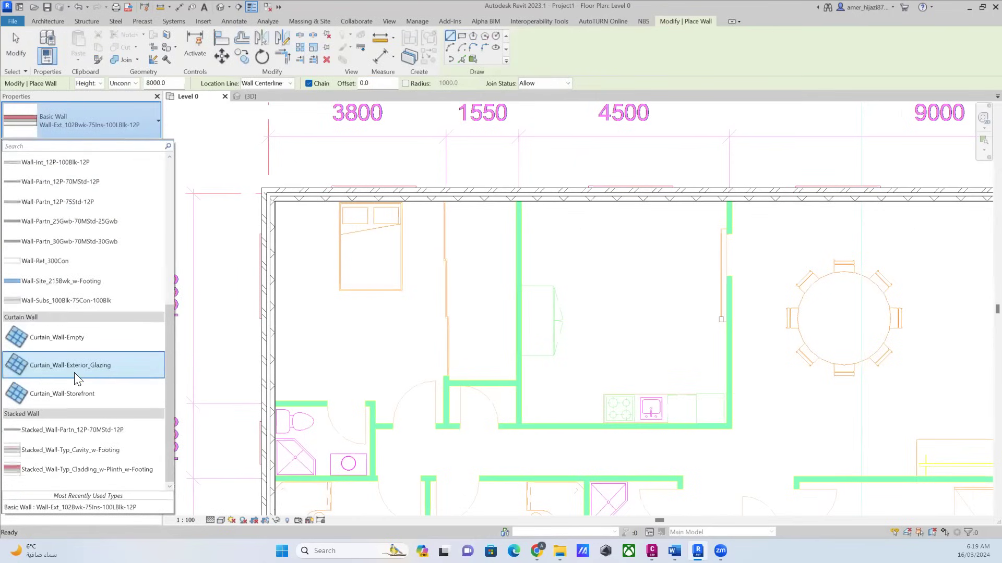
pyautogui.scroll(2, 75, 373)
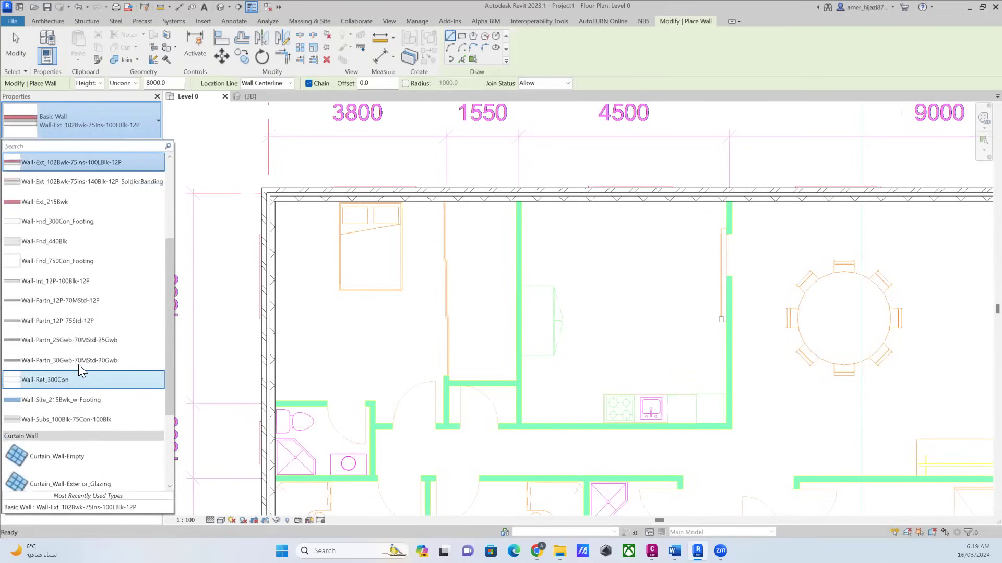
pyautogui.scroll(1, 87, 293)
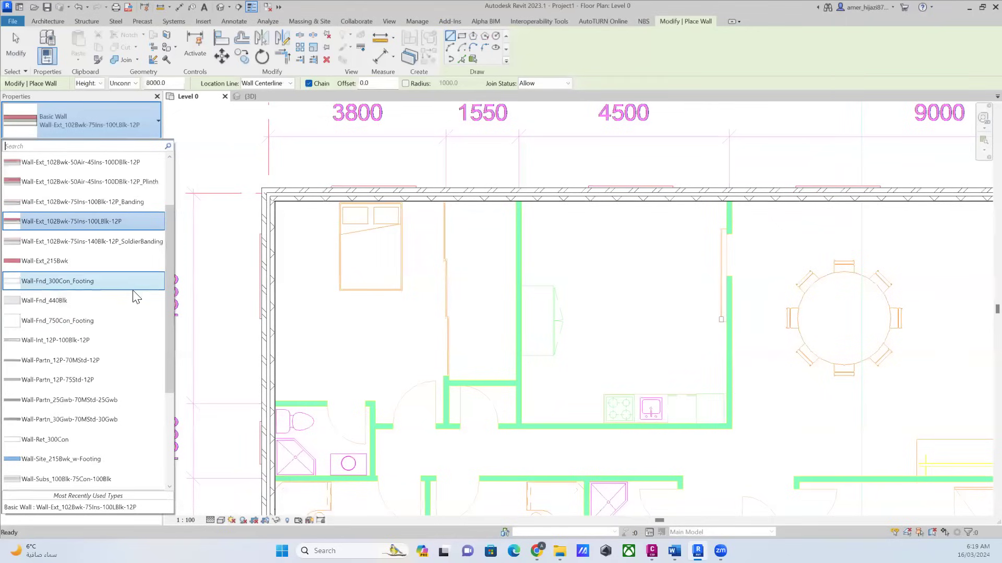
pyautogui.scroll(-2, 116, 319)
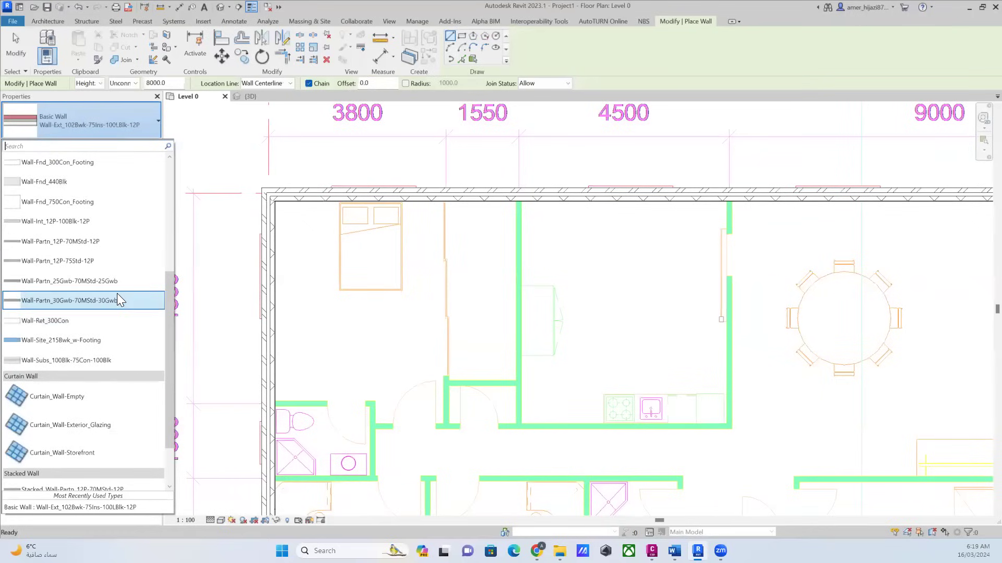
pyautogui.click(103, 339)
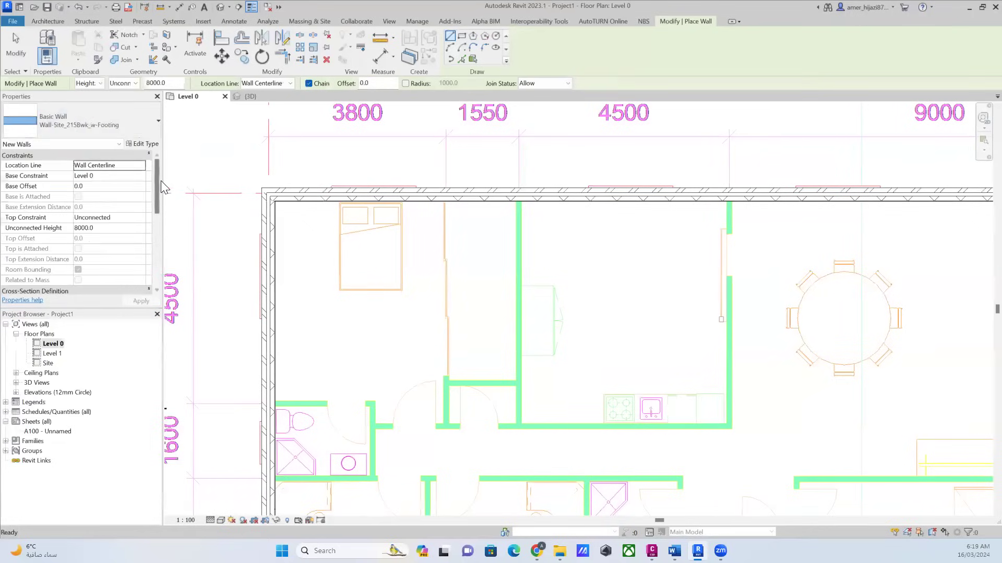
# Check the width in the type properties of Wall-Site_215Bwk_w-Footing and close them without changes.
pyautogui.click(139, 138)
pyautogui.click(138, 123)
pyautogui.click(147, 144)
pyautogui.click(148, 145)
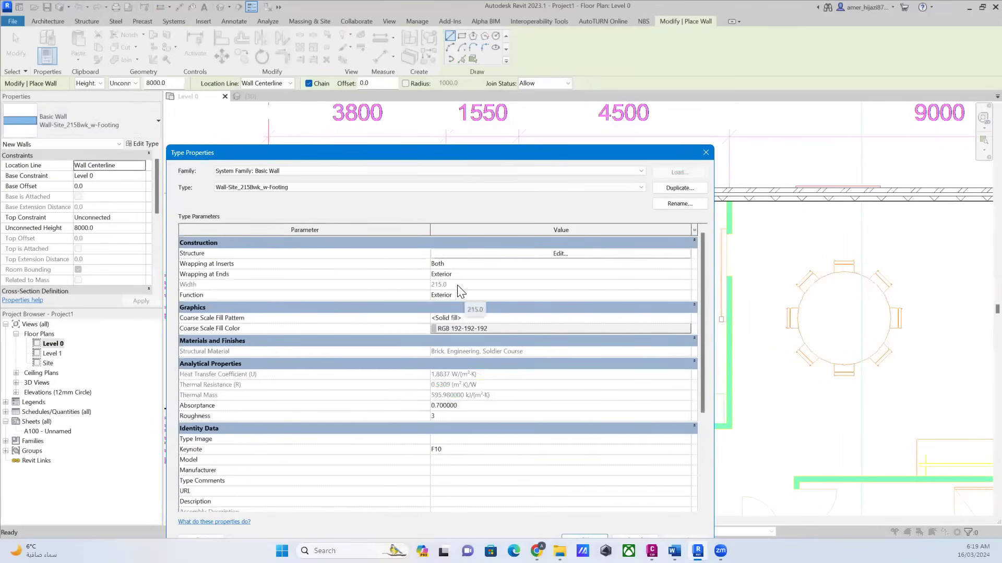
pyautogui.click(704, 152)
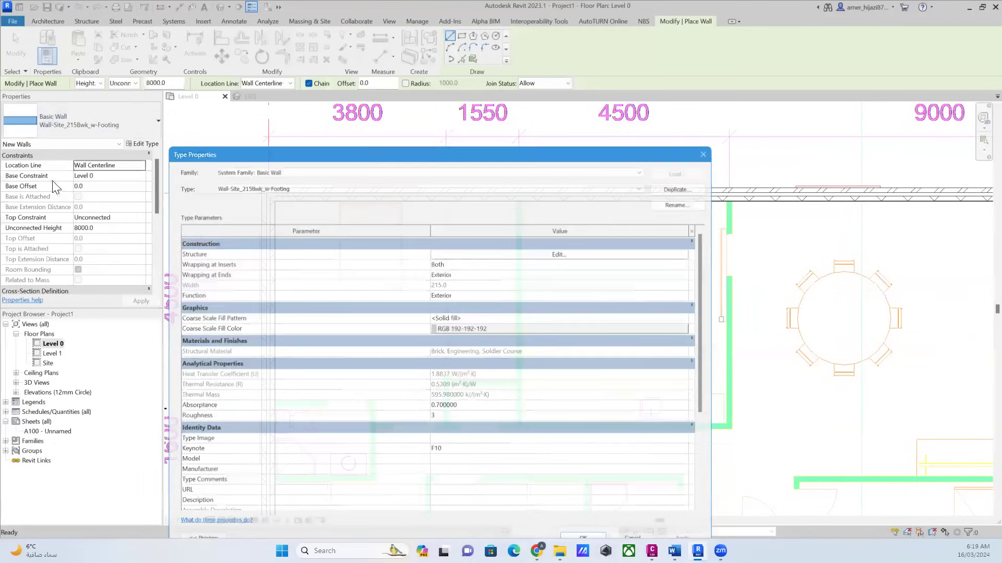
# Switch the wall type to Wall-Ret_300Con and check its width in the type properties.
pyautogui.click(89, 123)
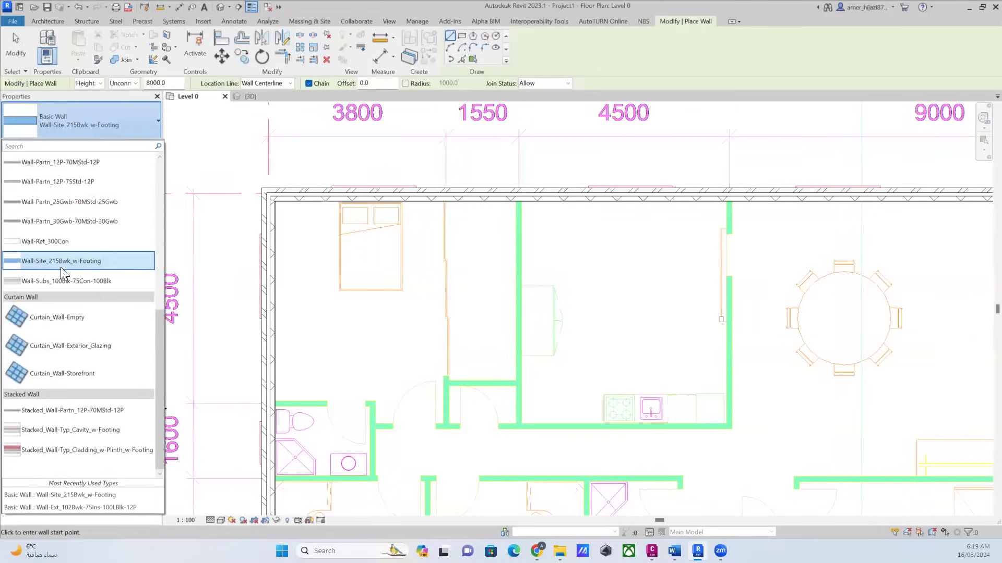
pyautogui.click(52, 241)
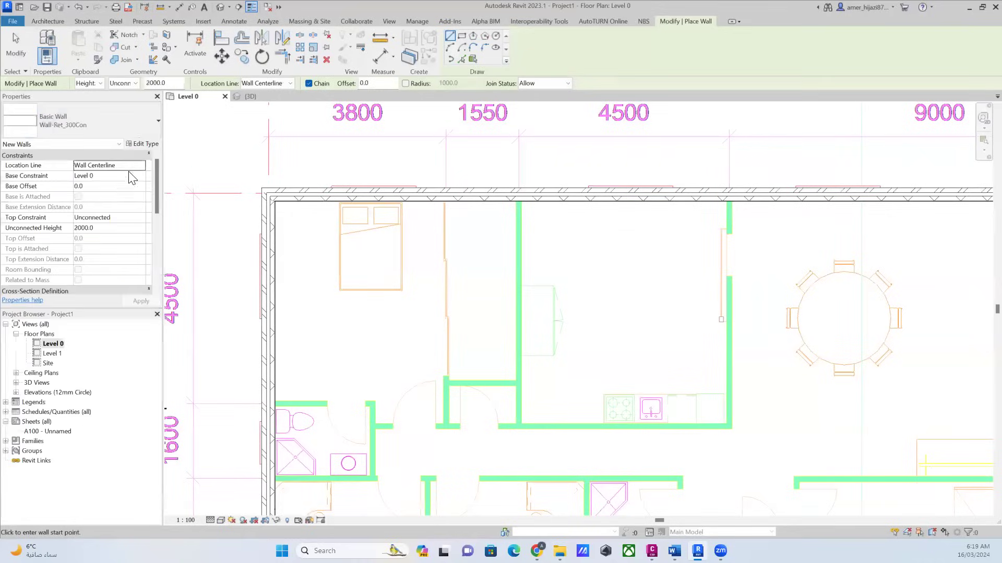
pyautogui.click(145, 143)
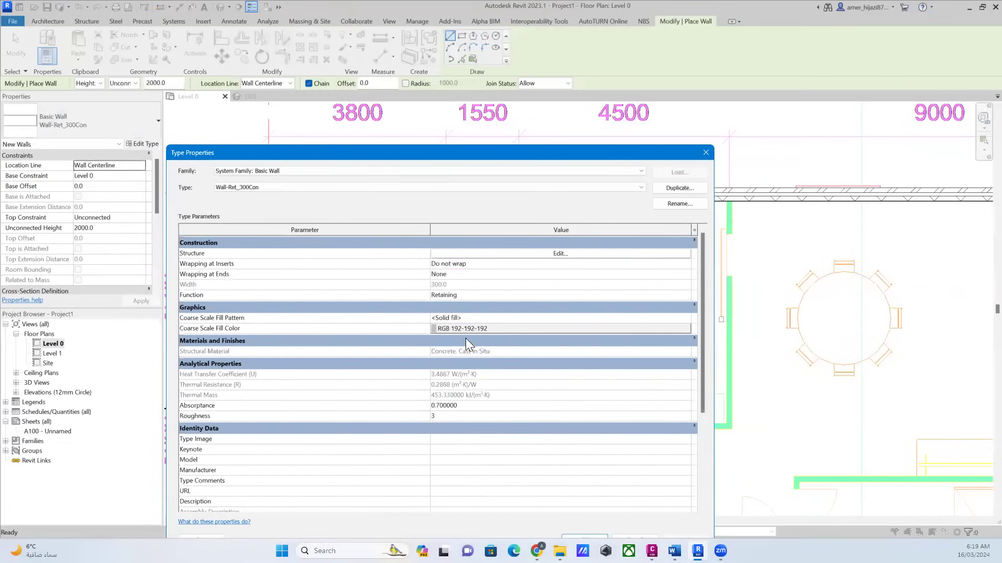
pyautogui.click(703, 153)
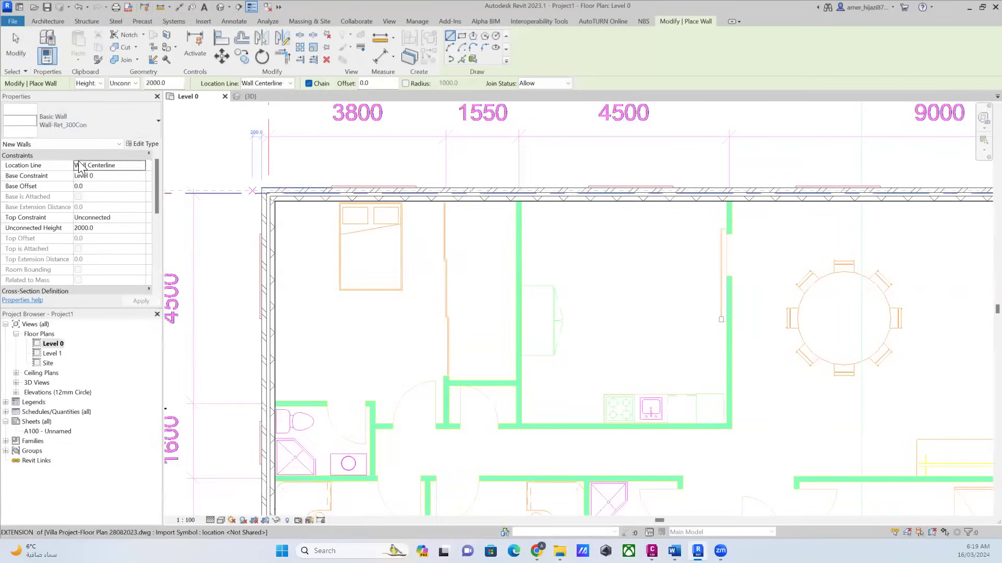
# Set the type for the new walls to Wall-Int_12P-100Blk-12P.
pyautogui.click(100, 132)
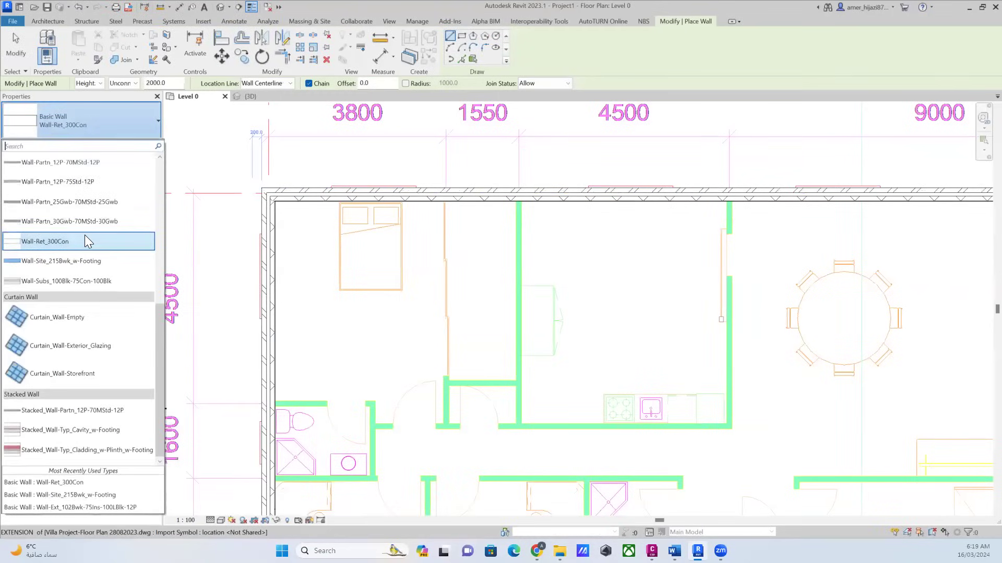
pyautogui.scroll(2, 85, 235)
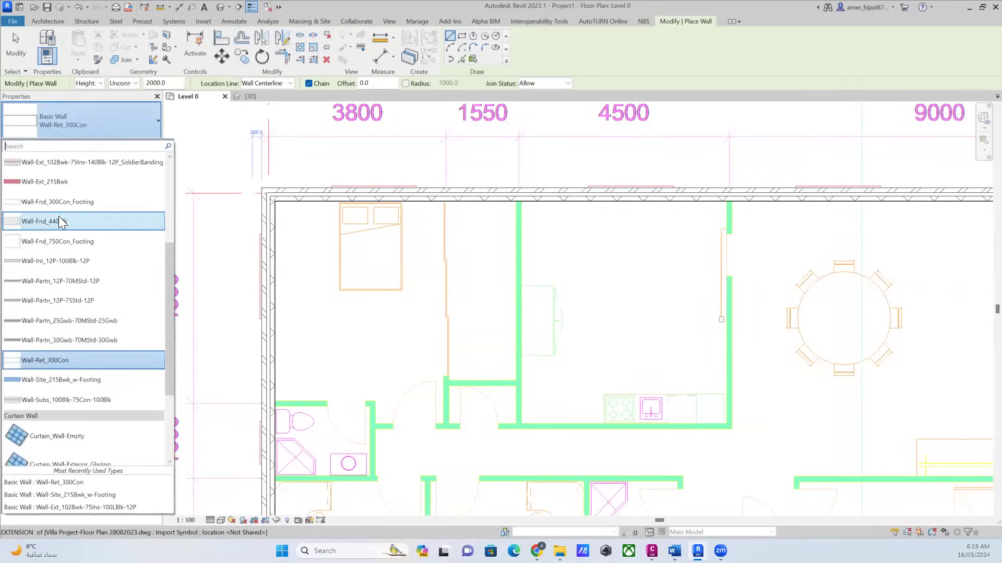
pyautogui.click(64, 265)
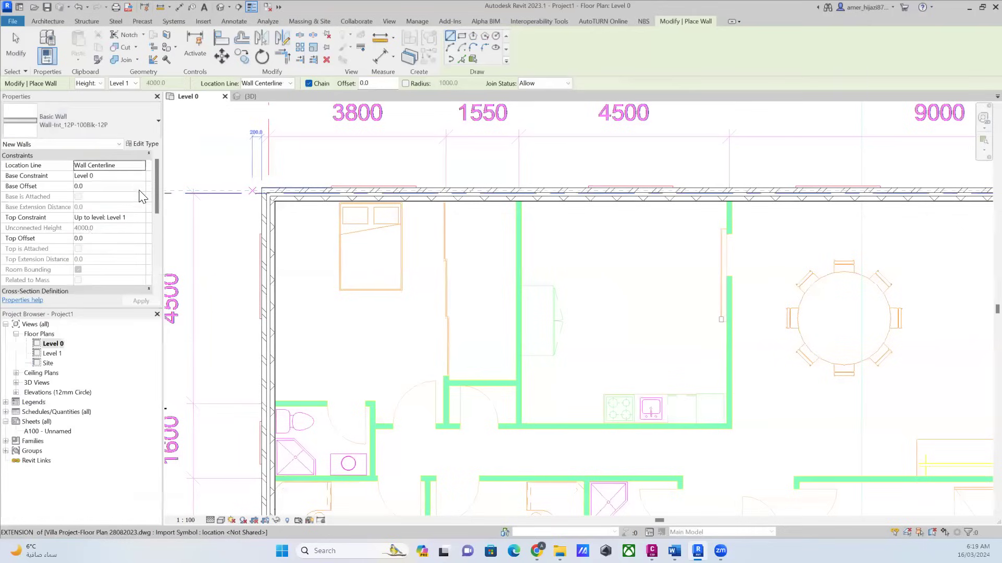
# Review the interior wall type's width and layer structure, and close its type properties without changes.
pyautogui.click(142, 144)
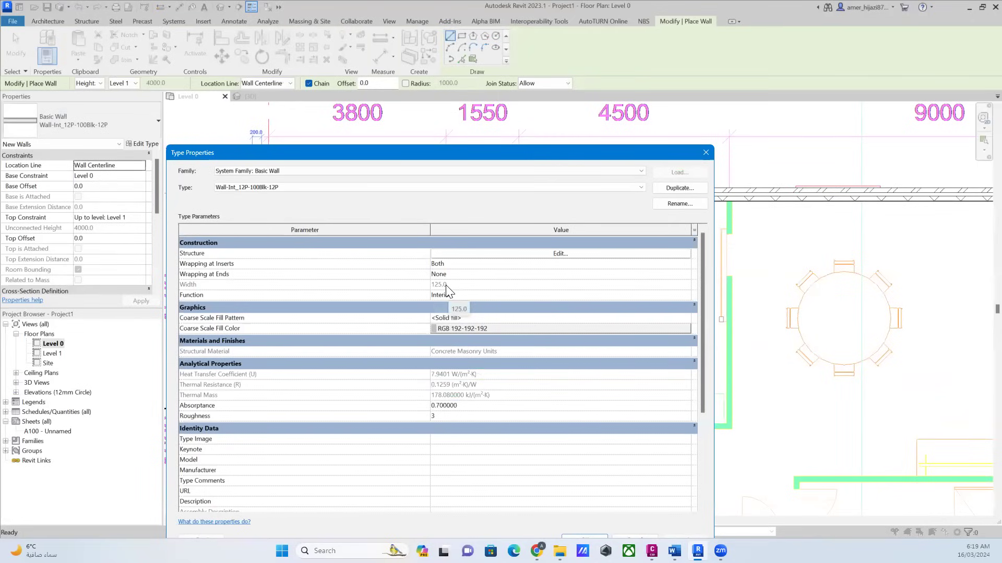
pyautogui.click(560, 253)
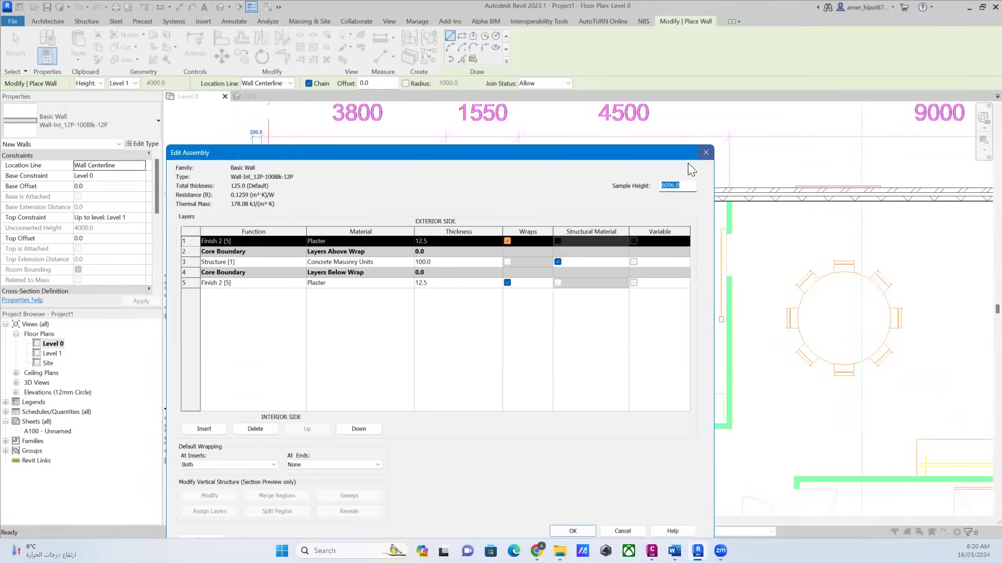
pyautogui.click(704, 154)
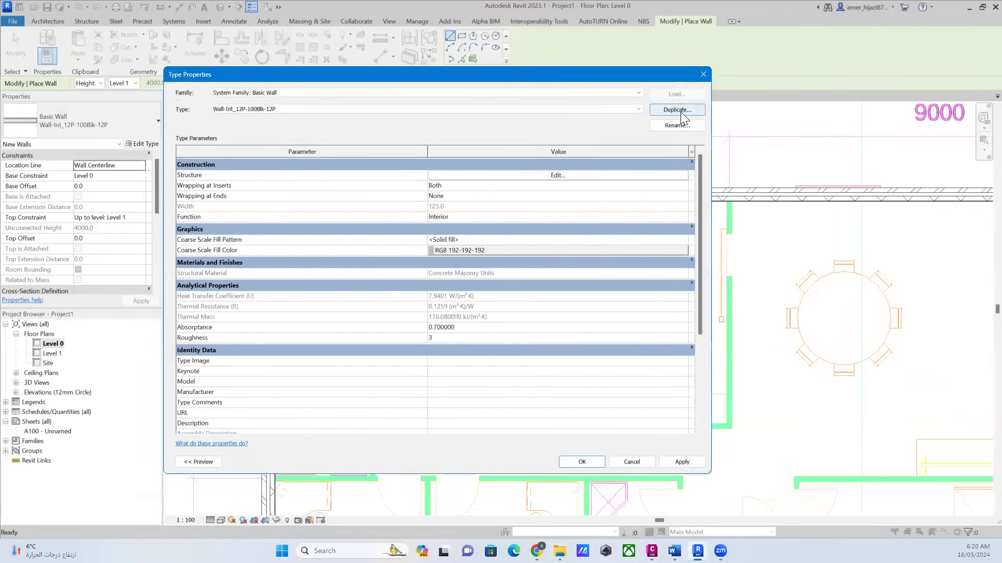
pyautogui.click(704, 75)
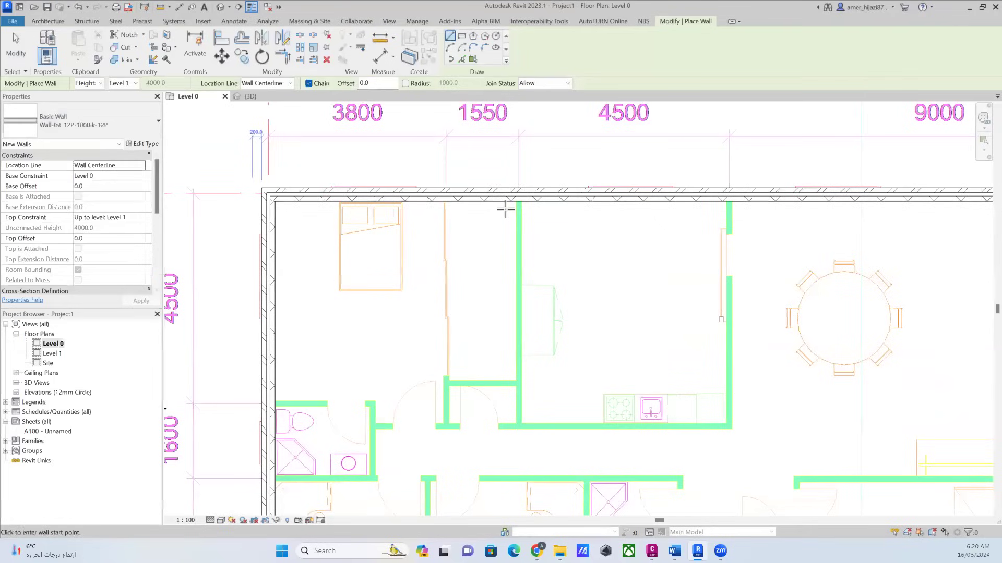
# Trace the interior walls from the top exterior wall along the corridor and around the small bathroom to the left exterior wall.
pyautogui.moveTo(530, 285); pyautogui.dragTo(543, 299, button='middle')
pyautogui.scroll(3, 532, 216)
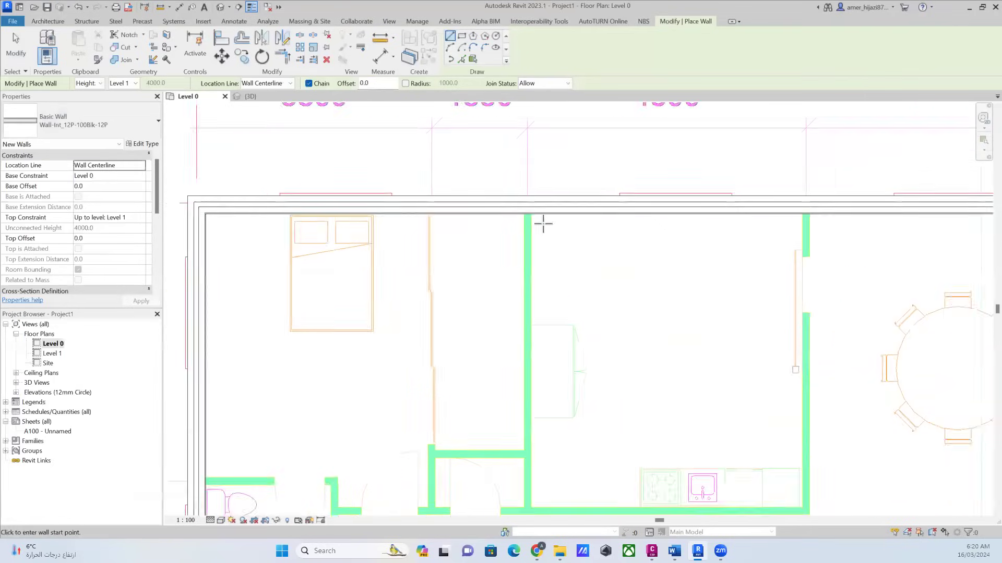
pyautogui.click(524, 213)
pyautogui.scroll(-3, 543, 380)
pyautogui.moveTo(542, 383); pyautogui.dragTo(554, 328, button='middle')
pyautogui.click(545, 438)
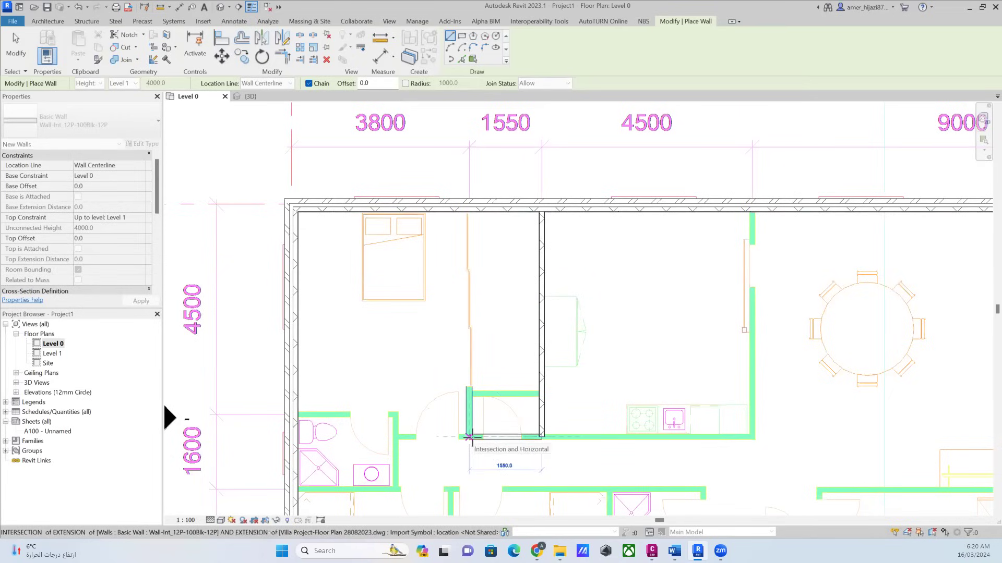
pyautogui.click(395, 437)
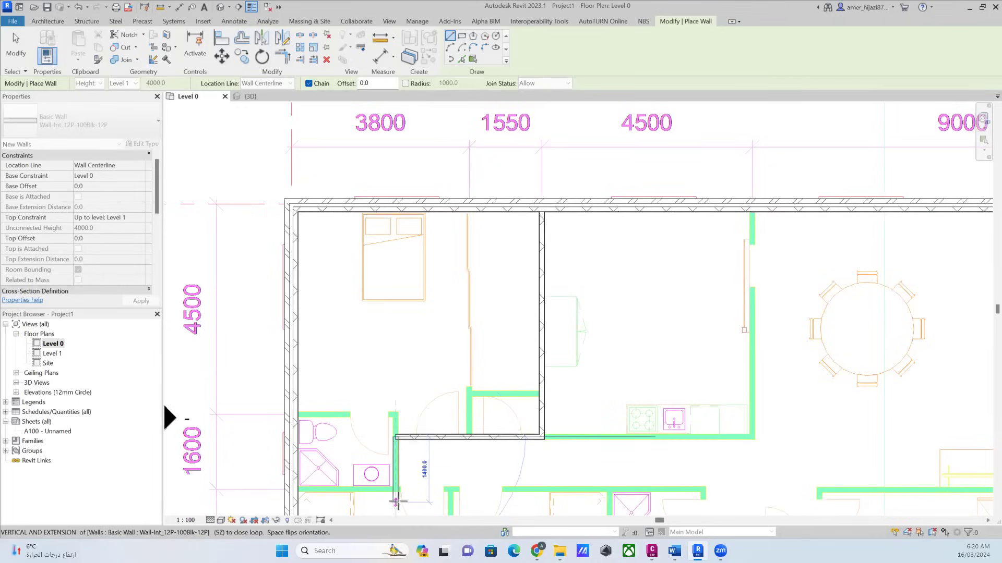
pyautogui.scroll(2, 436, 439)
pyautogui.scroll(1, 436, 438)
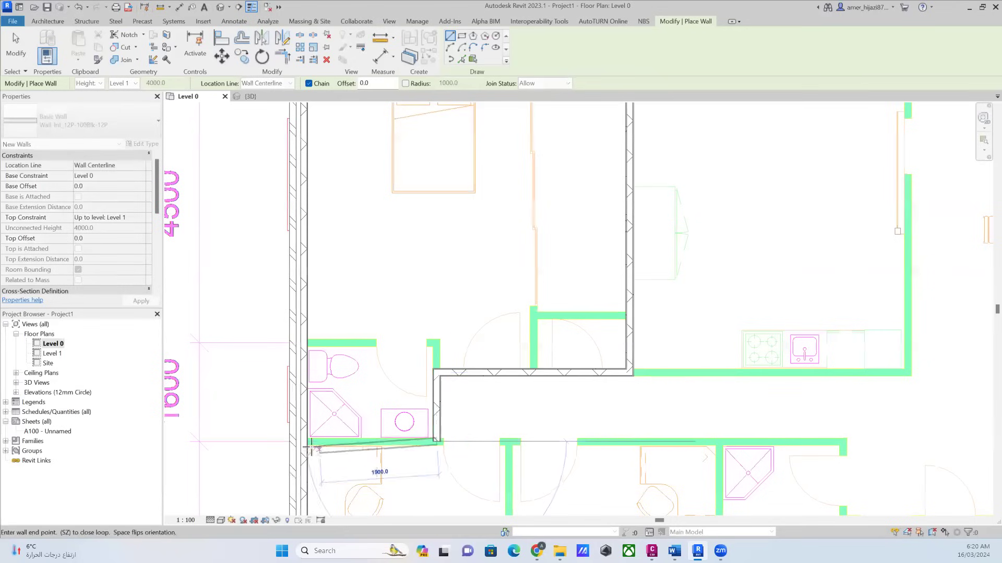
pyautogui.press('Escape')
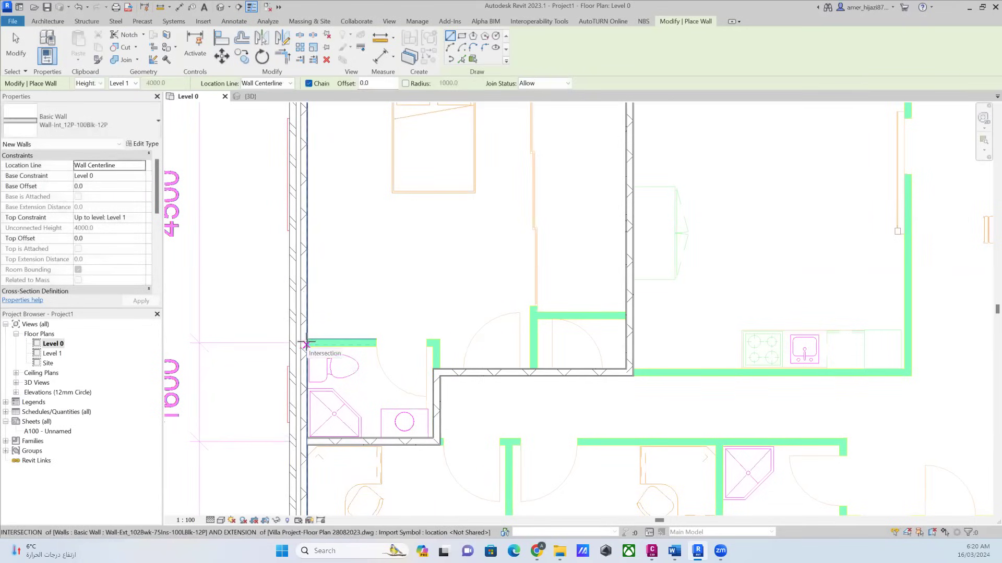
# Draw the small bathroom's upper wall from the left exterior wall to its right-hand corner and end wall placement.
pyautogui.click(307, 345)
pyautogui.click(433, 345)
pyautogui.press('Escape')
pyautogui.press('Escape')
pyautogui.scroll(-2, 400, 396)
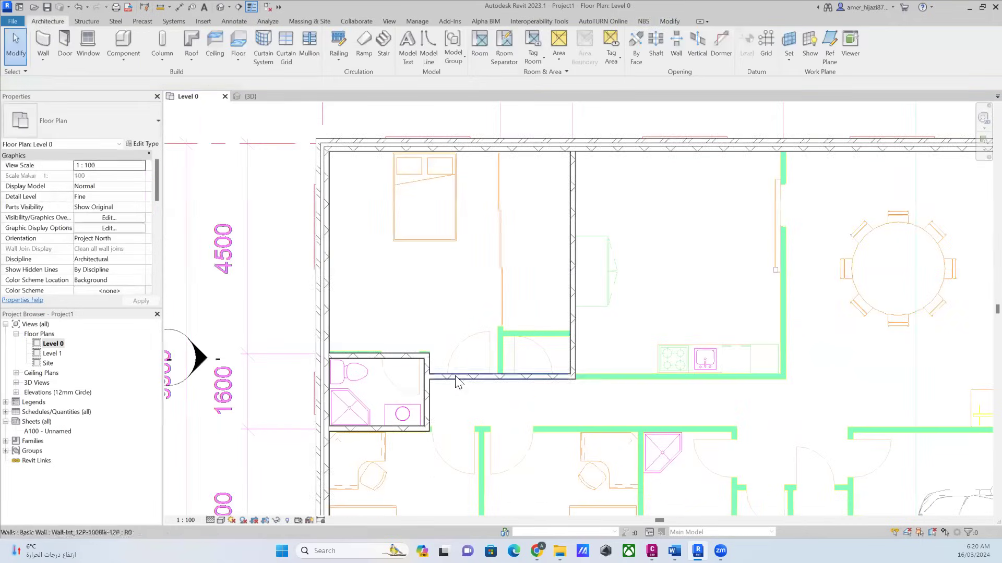
# Place a Doors_IntSgl 810x2110mm door in the small bathroom's upper wall, matching the door on the CAD plan.
pyautogui.scroll(3, 433, 371)
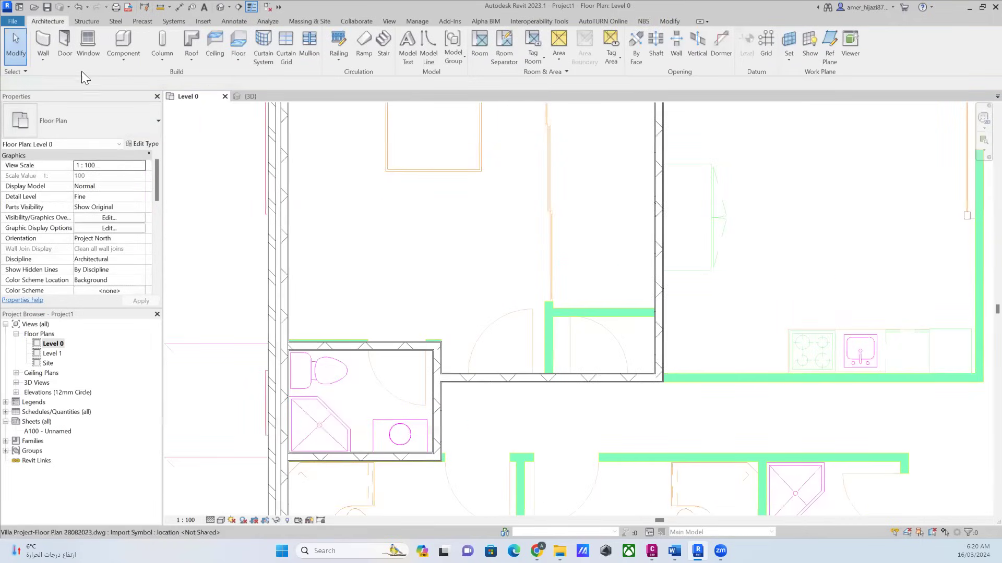
pyautogui.click(61, 58)
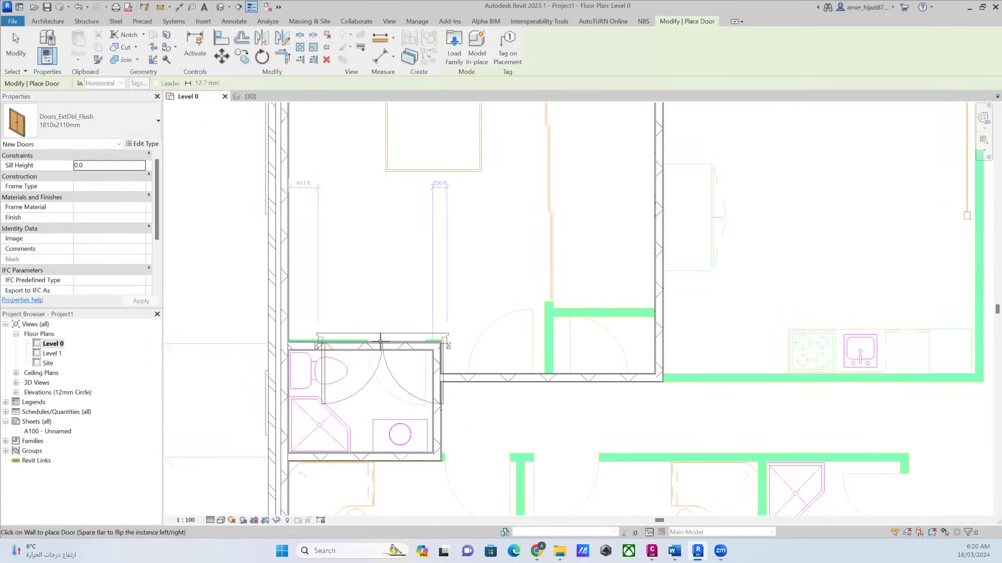
pyautogui.click(96, 116)
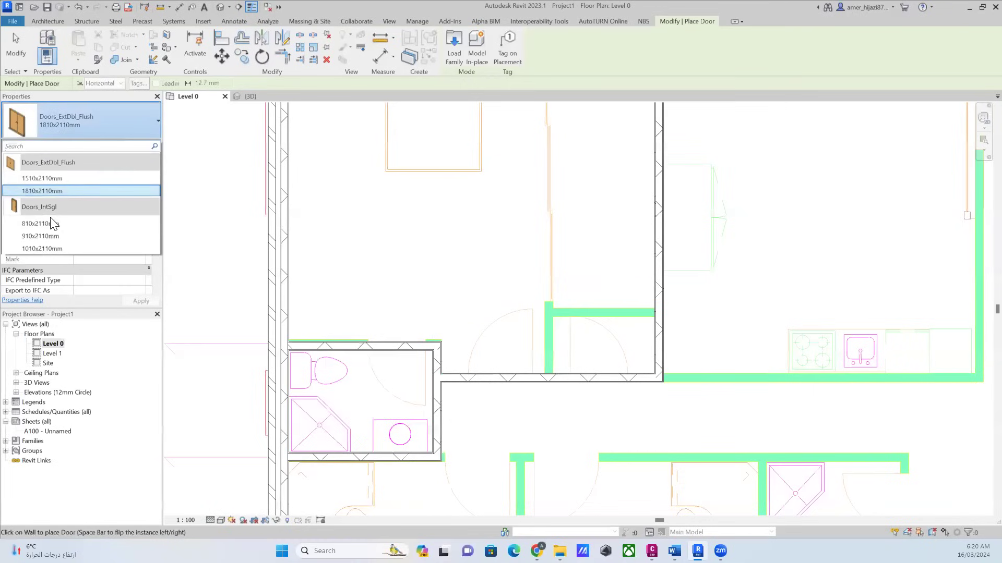
pyautogui.click(55, 222)
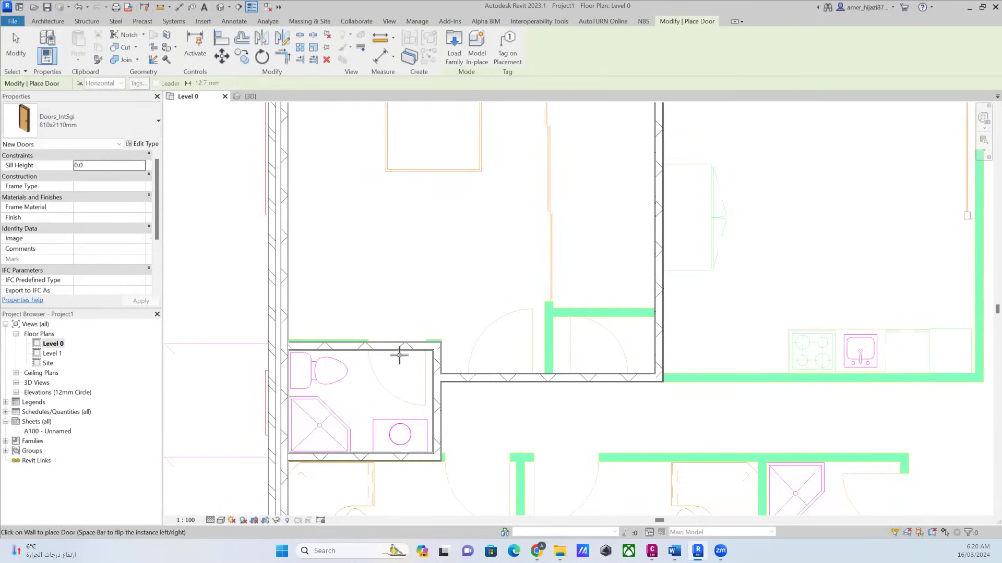
pyautogui.click(399, 355)
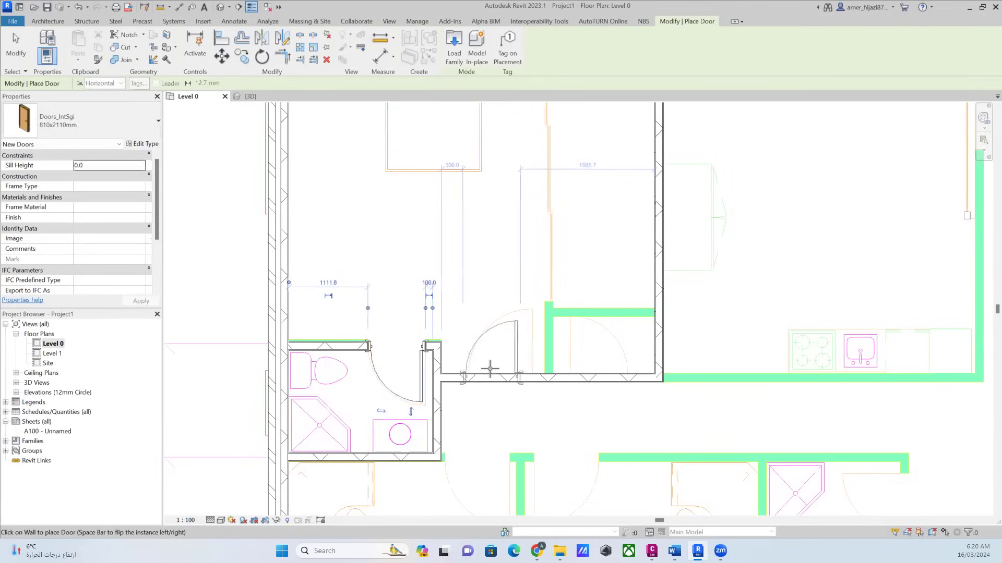
# Place two more 810x2110mm interior doors in the corridor wall below the upper-left bedroom, at the CAD door positions.
pyautogui.click(574, 368)
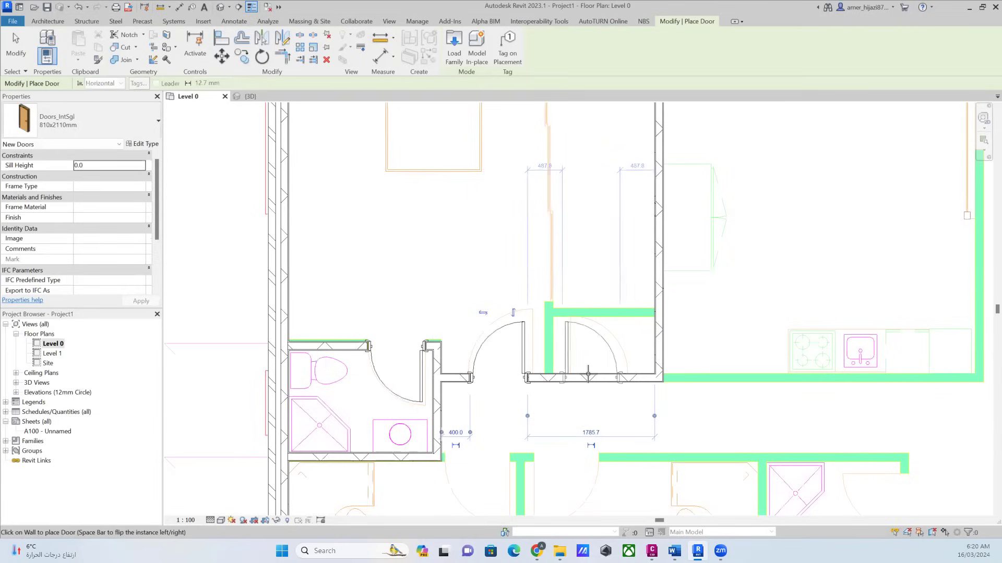
pyautogui.click(600, 375)
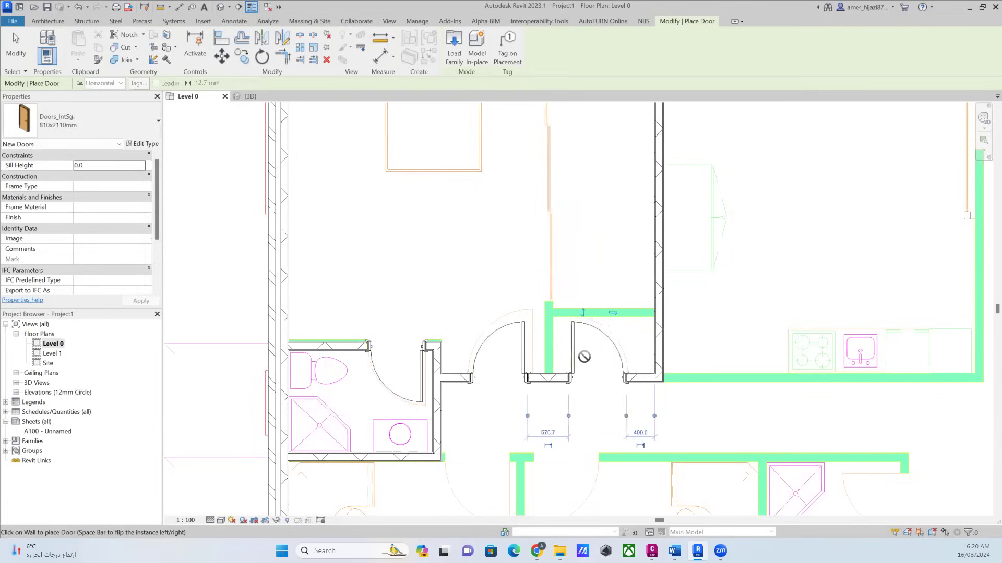
pyautogui.scroll(-3, 575, 388)
pyautogui.press('Escape')
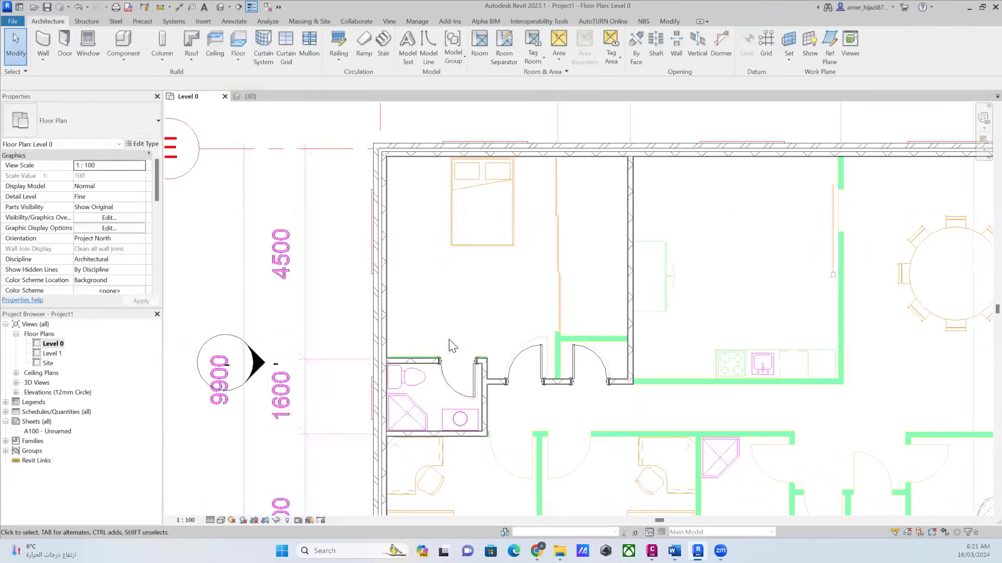
# Inspect the new interior walls and doors in the 3D view from several angles.
pyautogui.click(220, 7)
pyautogui.scroll(3, 694, 365)
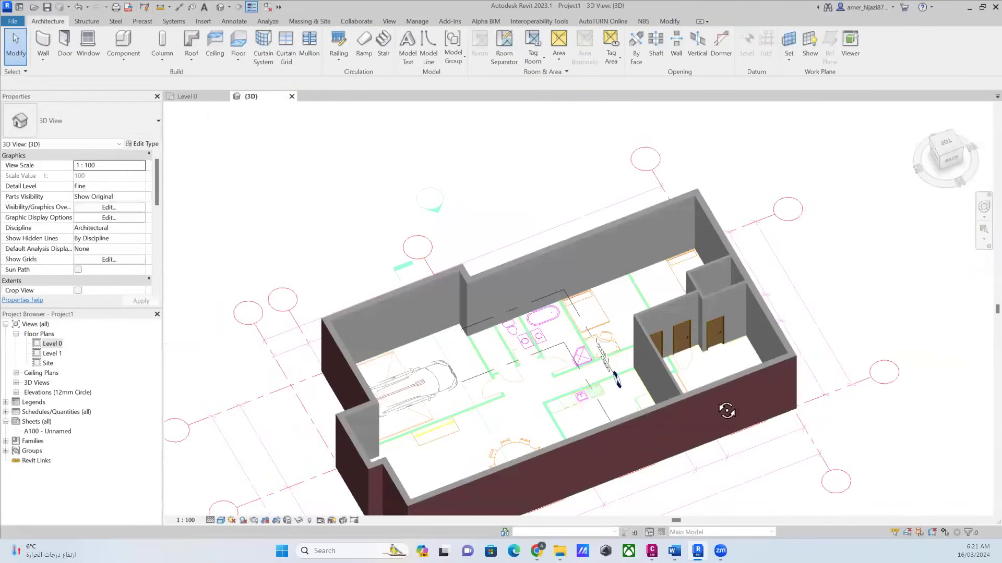
pyautogui.keyDown('shift'); pyautogui.moveTo(727, 411); pyautogui.dragTo(683, 324, button='middle'); pyautogui.keyUp('shift')
pyautogui.scroll(3, 678, 313)
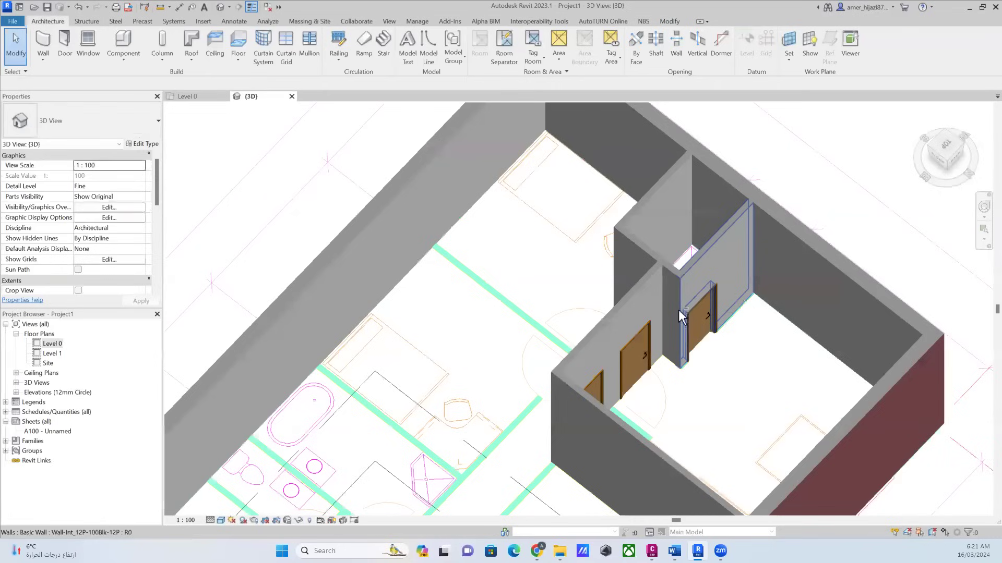
pyautogui.scroll(-4, 678, 309)
pyautogui.keyDown('shift'); pyautogui.moveTo(673, 277); pyautogui.dragTo(577, 251, button='middle'); pyautogui.keyUp('shift')
pyautogui.scroll(4, 553, 259)
pyautogui.scroll(-4, 574, 258)
pyautogui.keyDown('shift'); pyautogui.moveTo(517, 331); pyautogui.dragTo(497, 283, button='middle'); pyautogui.keyUp('shift')
pyautogui.scroll(-1, 389, 233)
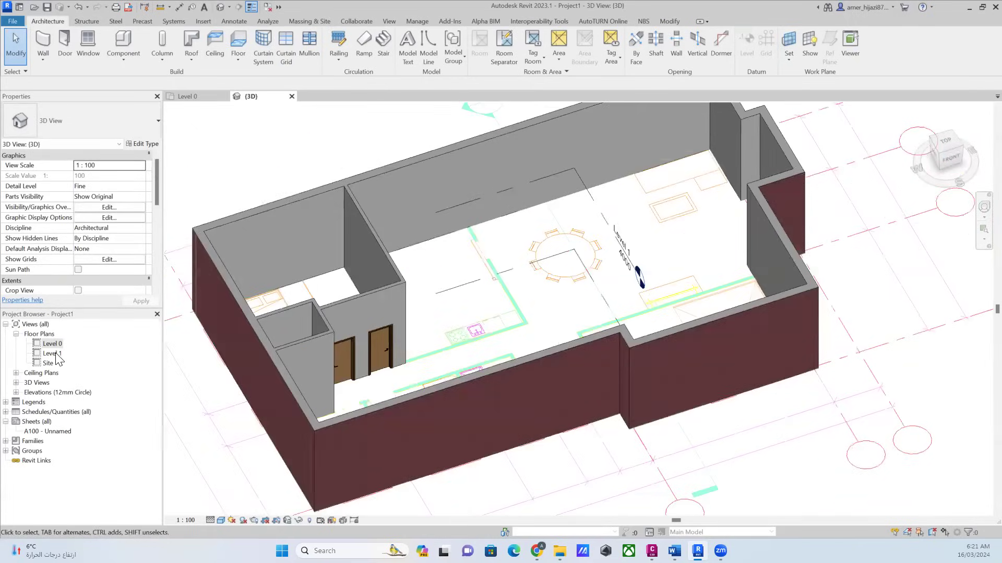
# Check the Level 1 floor plan, then return to the Level 0 plan and review its layout.
pyautogui.click(54, 354)
pyautogui.doubleClick(53, 354)
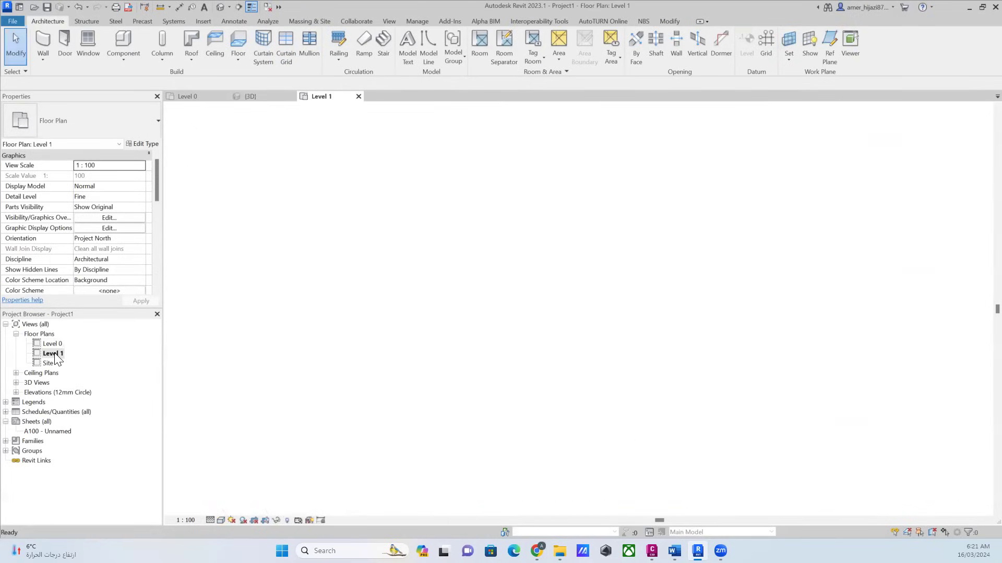
pyautogui.doubleClick(52, 344)
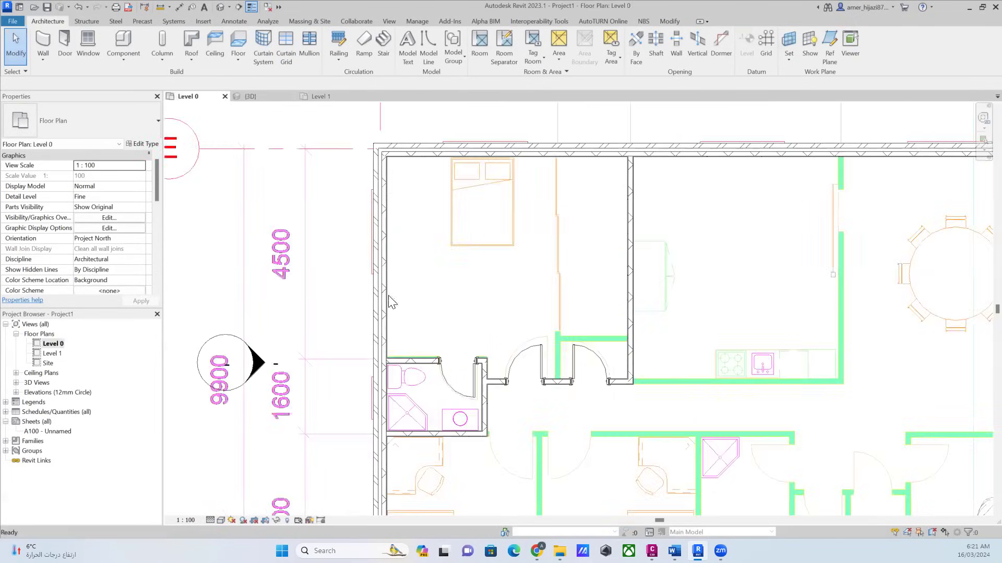
pyautogui.scroll(-2, 480, 290)
pyautogui.moveTo(482, 280); pyautogui.dragTo(490, 296, button='middle')
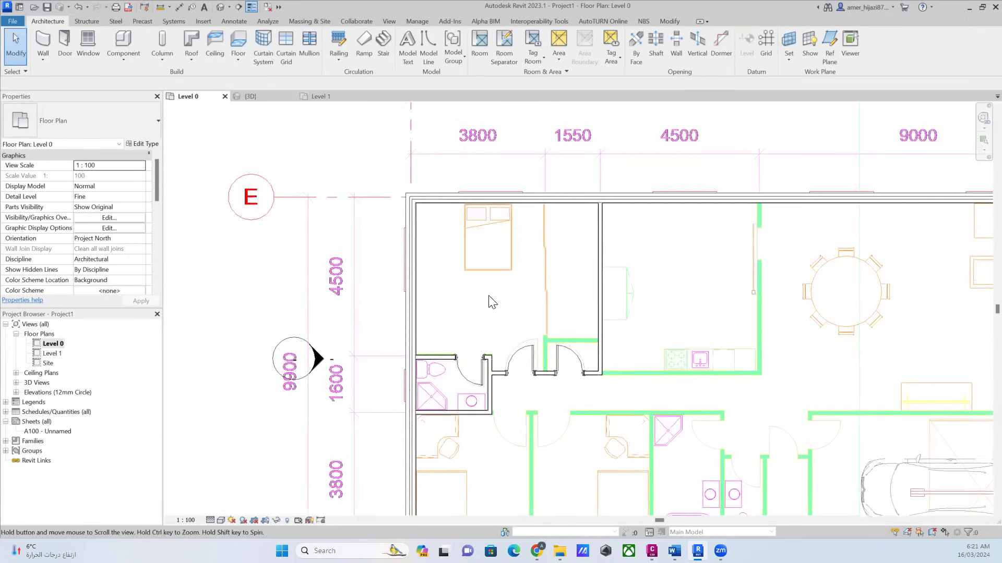
pyautogui.moveTo(719, 309); pyautogui.dragTo(523, 280, button='middle')
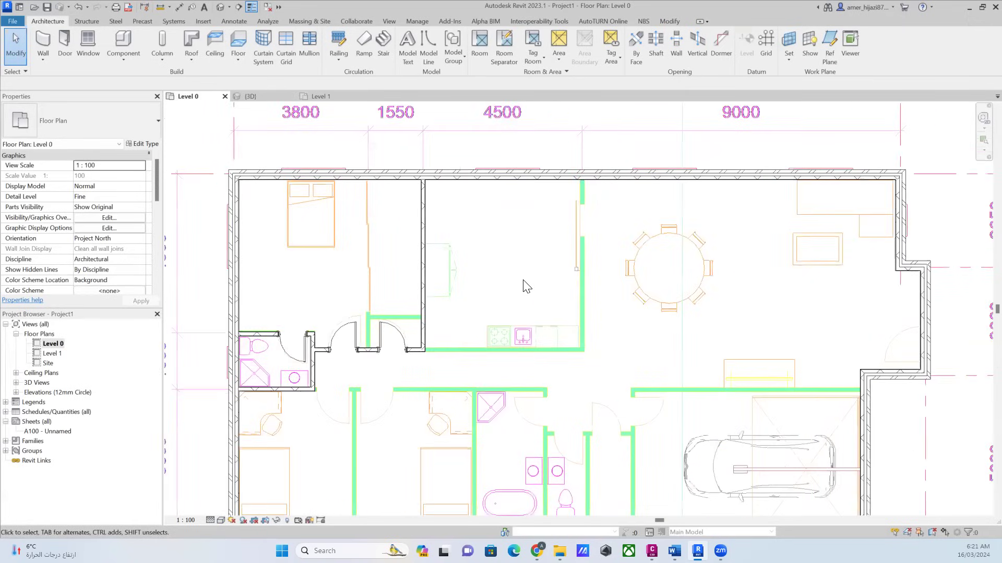
pyautogui.scroll(-1, 577, 287)
pyautogui.scroll(2, 632, 334)
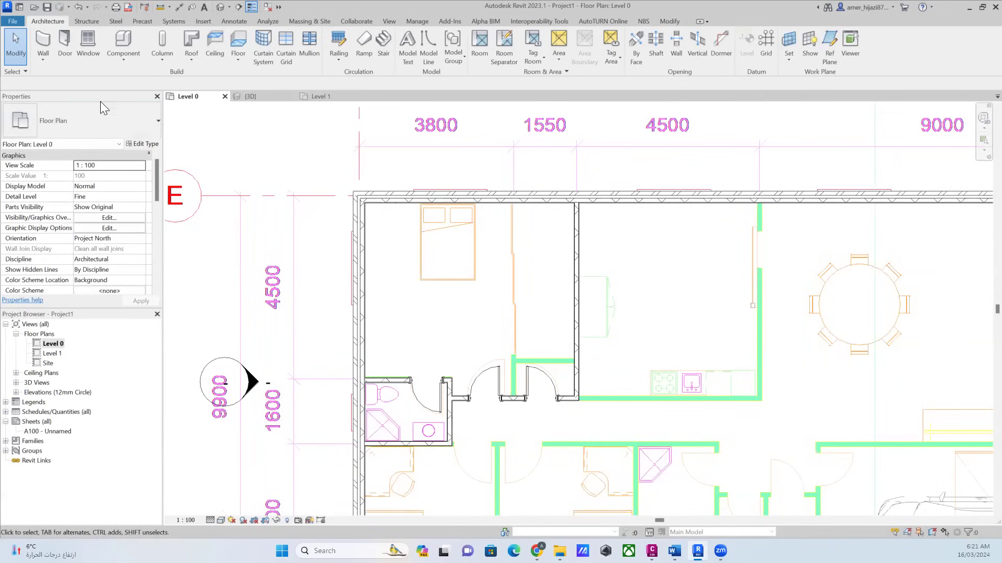
# Start placing a component and browse the furniture and other component types already loaded in the project.
pyautogui.click(128, 60)
pyautogui.click(132, 72)
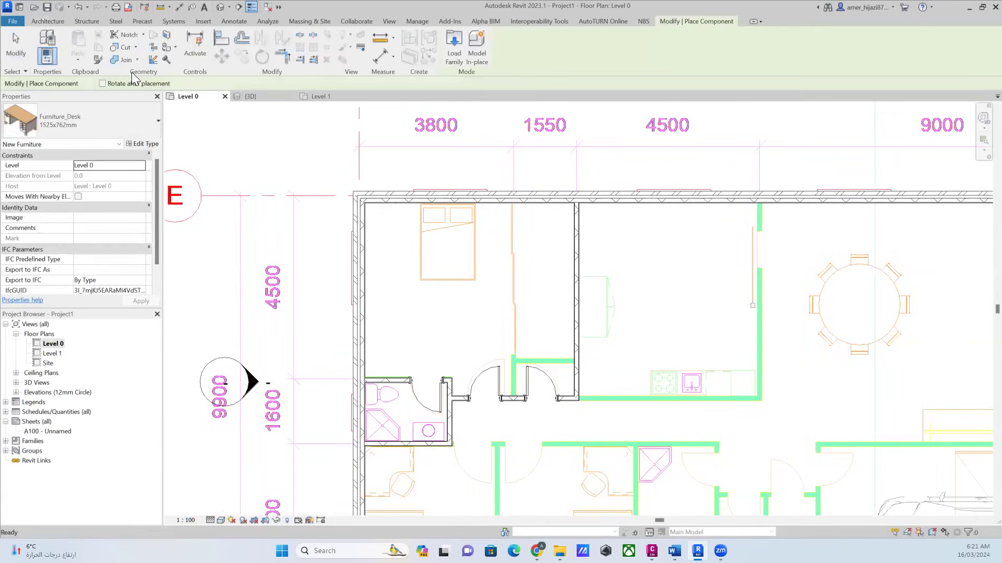
pyautogui.click(81, 117)
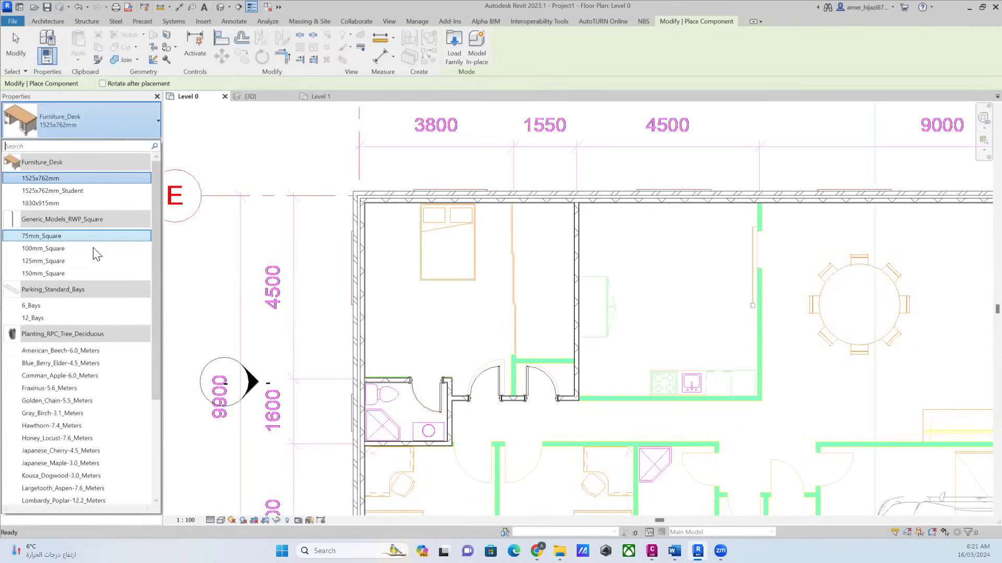
pyautogui.scroll(-3, 92, 313)
pyautogui.scroll(3, 92, 323)
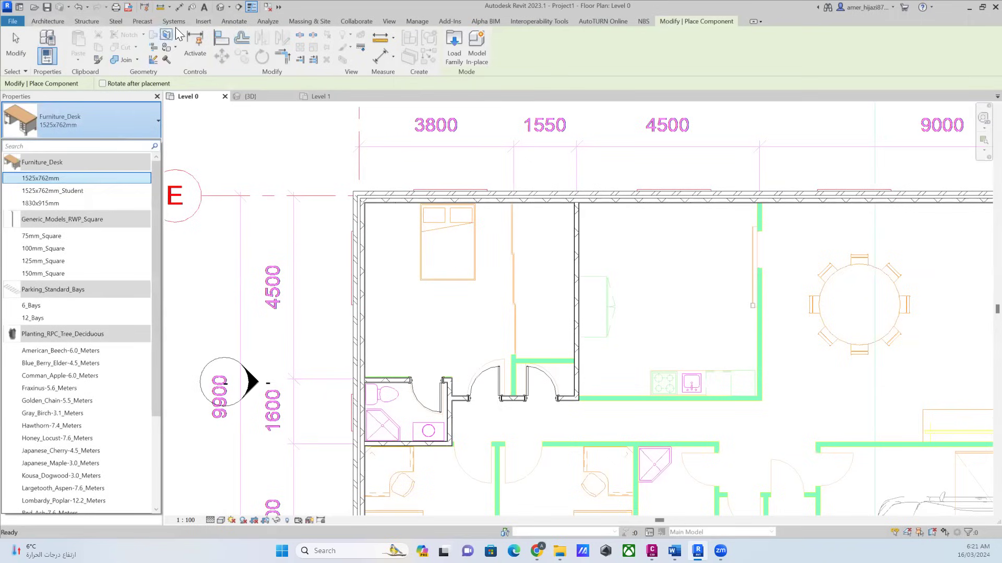
# Search the Autodesk family library for "bed" and load the Furniture_Bed_1 family.
pyautogui.click(203, 22)
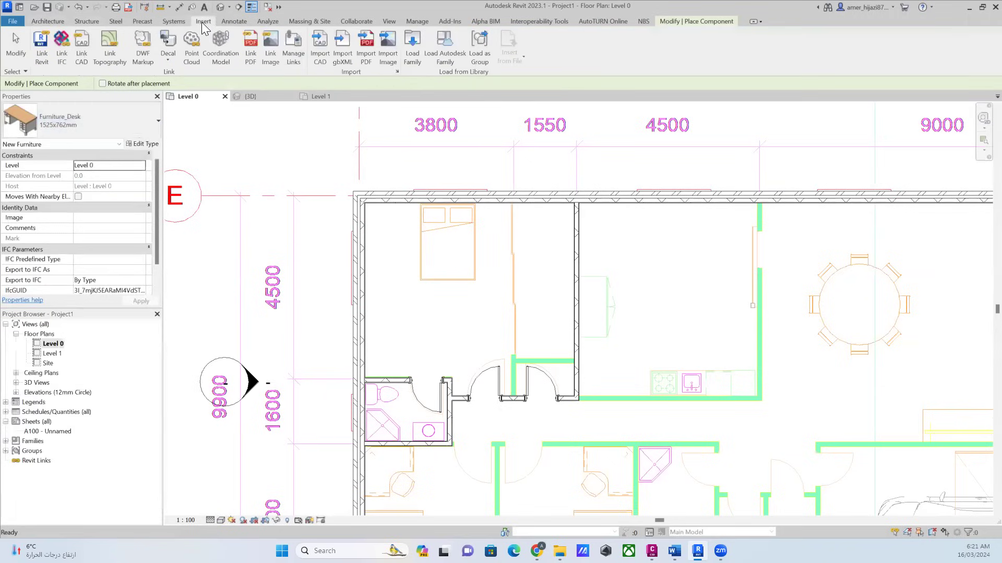
pyautogui.click(446, 57)
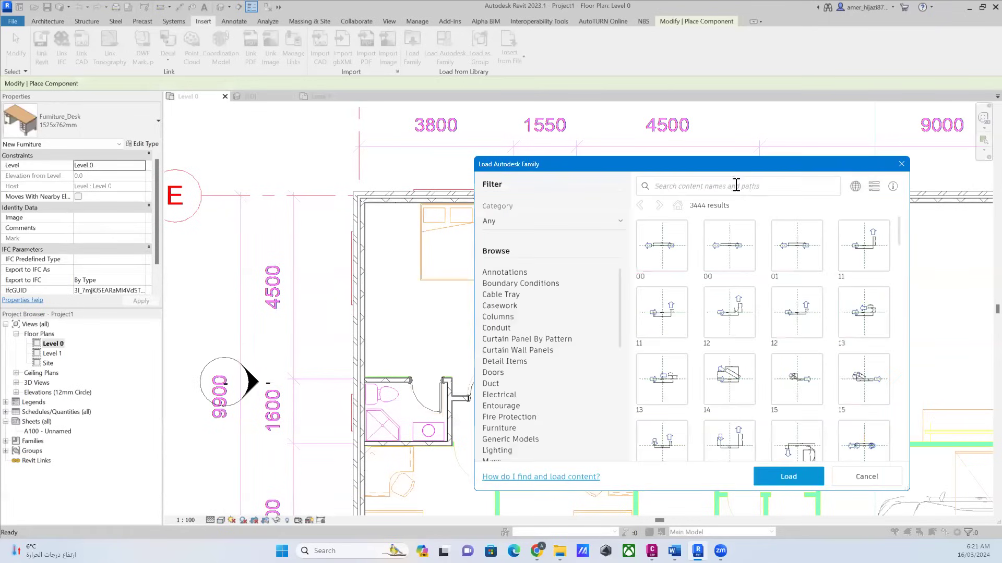
pyautogui.click(706, 190)
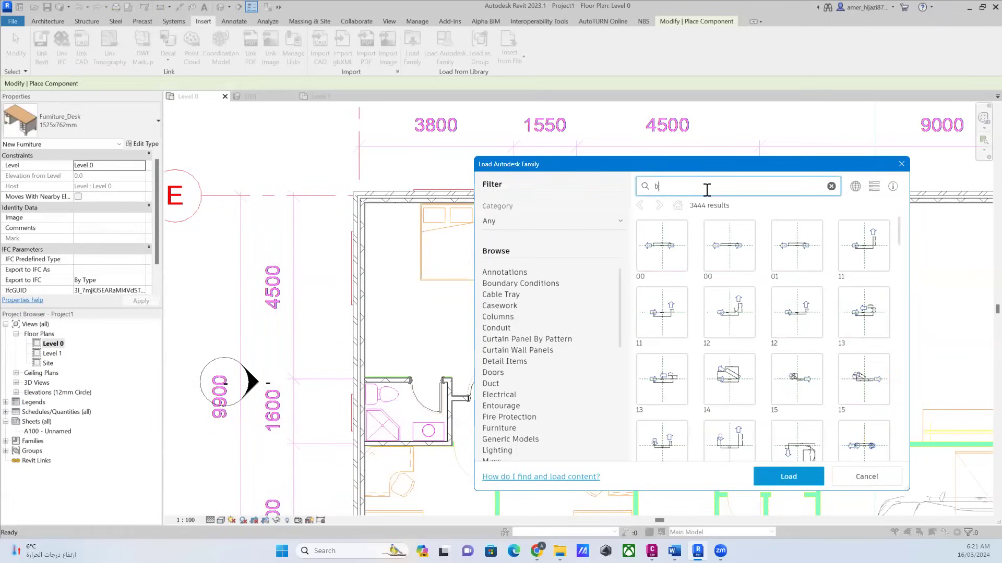
pyautogui.press('Return')
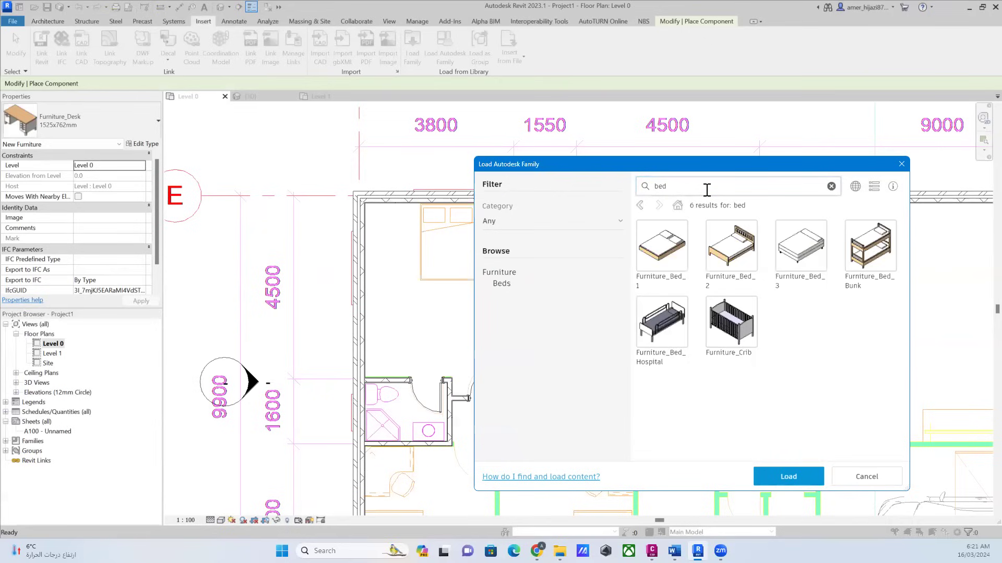
pyautogui.click(663, 245)
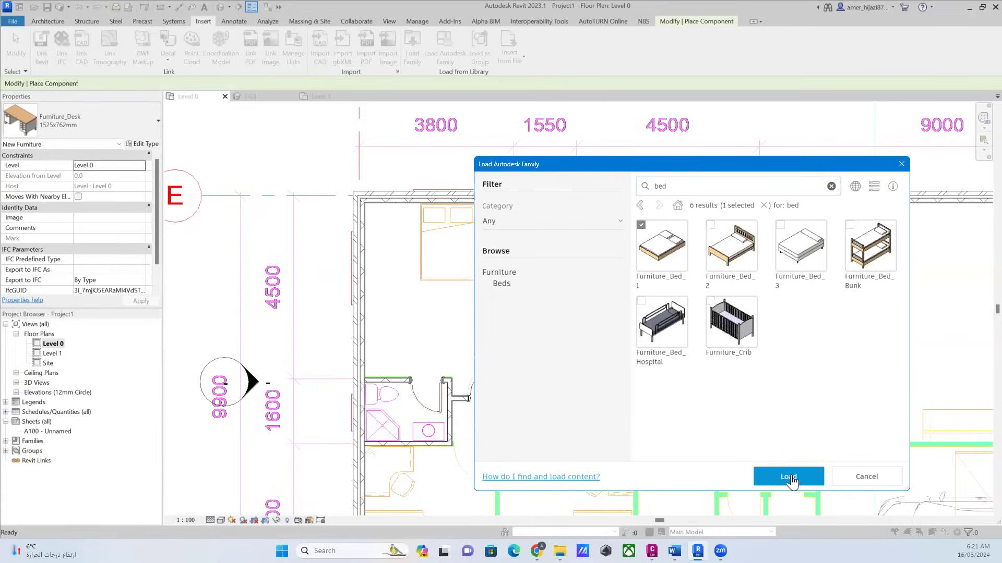
pyautogui.click(788, 477)
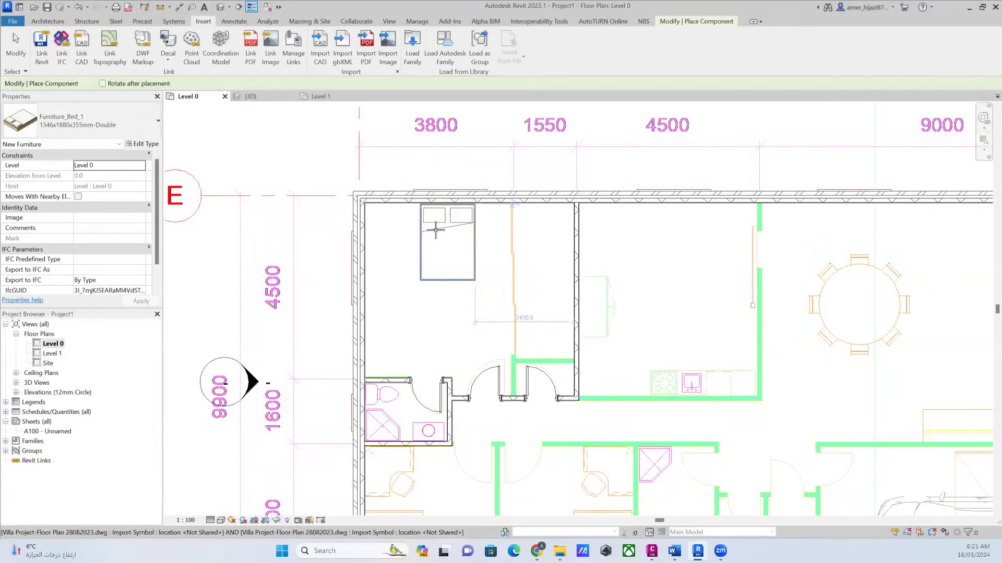
# Place 1346x1880x355mm-Double beds over the CAD beds in the upper bedroom and, rotated to match, in the two lower bedrooms.
pyautogui.scroll(-3, 514, 349)
pyautogui.scroll(-1, 467, 410)
pyautogui.scroll(3, 437, 412)
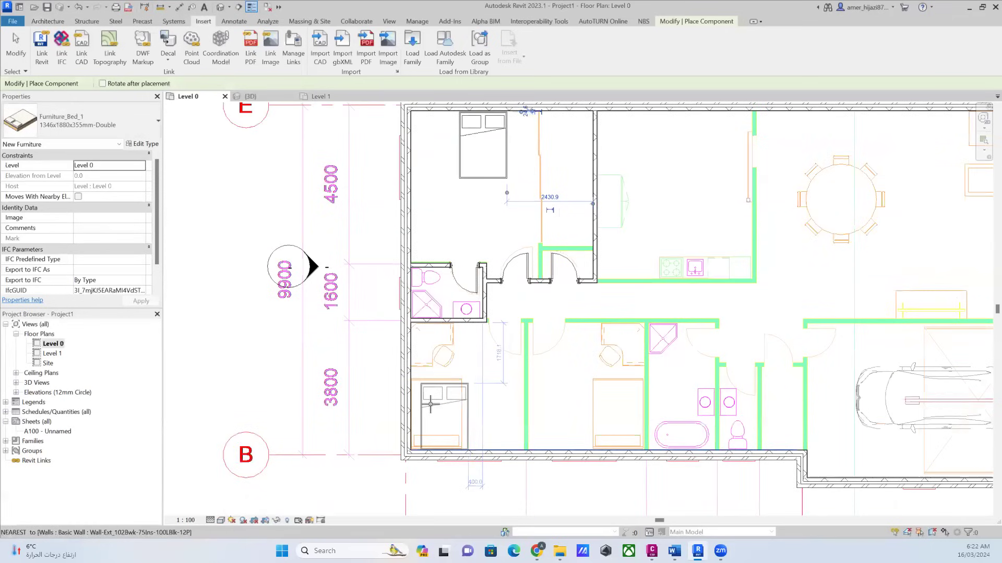
pyautogui.press('space')
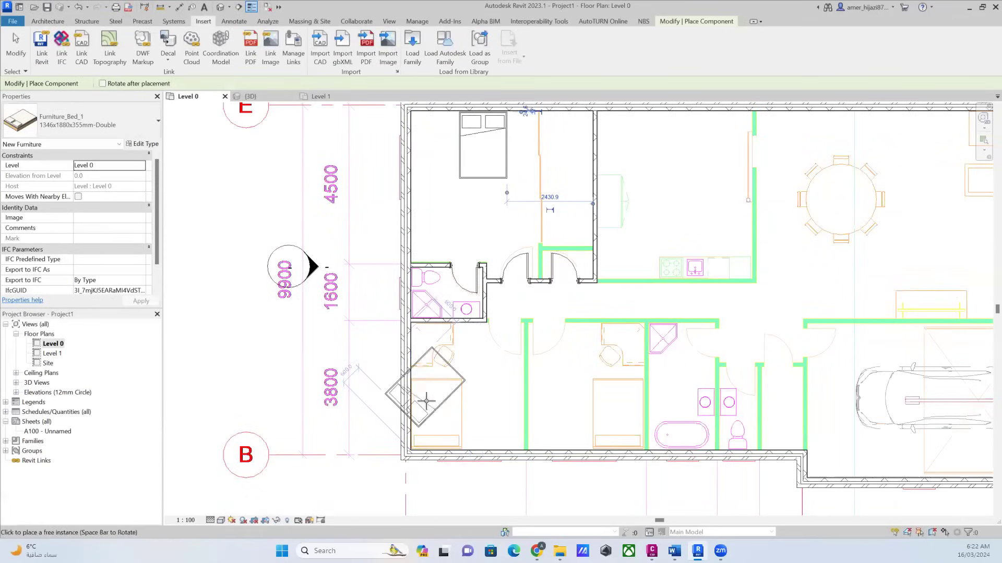
pyautogui.press('space')
pyautogui.click(444, 424)
pyautogui.click(623, 426)
# Open the 3D view and inspect the double bed placed in the upper bedroom.
pyautogui.click(220, 7)
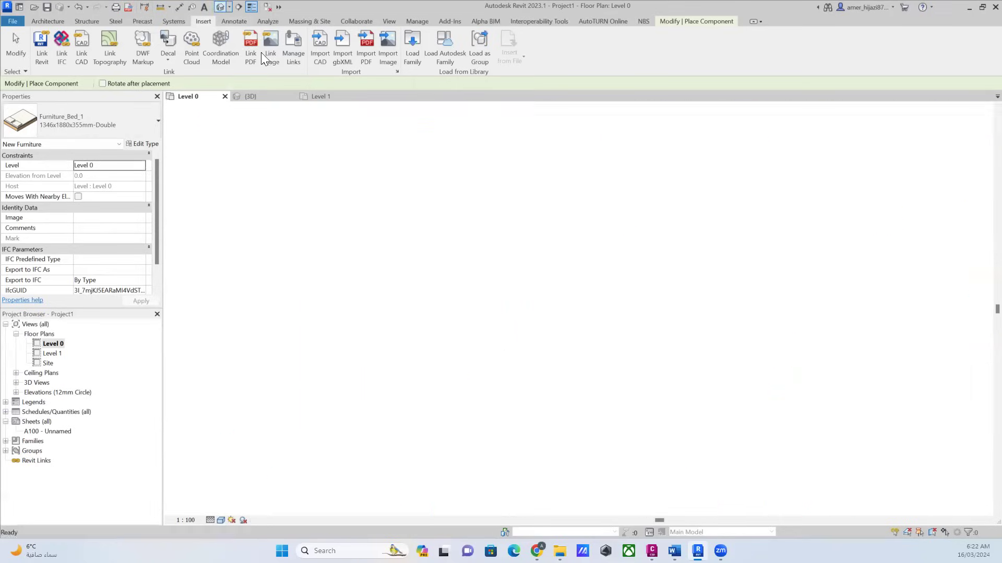
pyautogui.press('Escape')
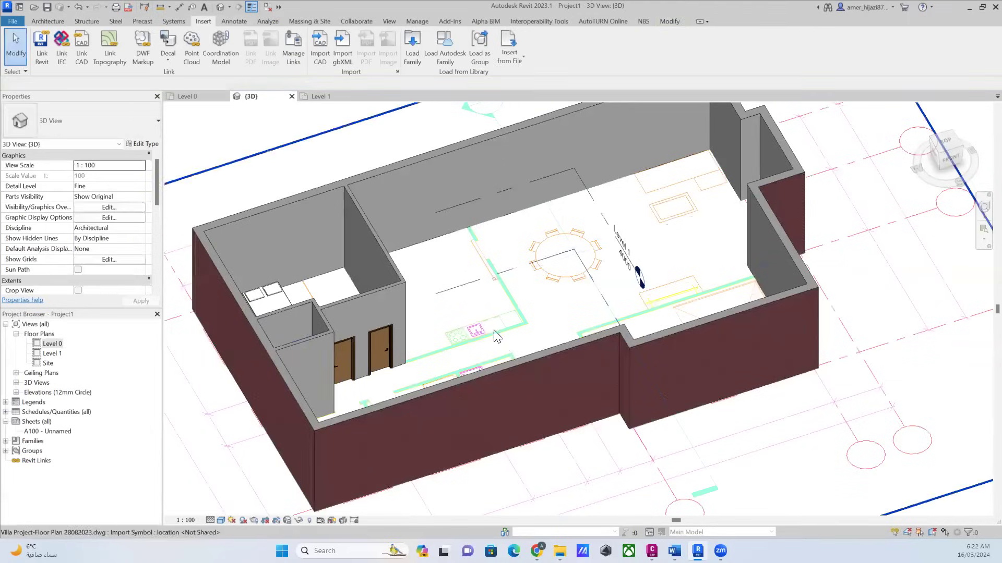
pyautogui.scroll(5, 564, 425)
pyautogui.keyDown('shift'); pyautogui.moveTo(458, 346); pyautogui.dragTo(377, 335, button='middle'); pyautogui.keyUp('shift')
pyautogui.scroll(-1, 229, 506)
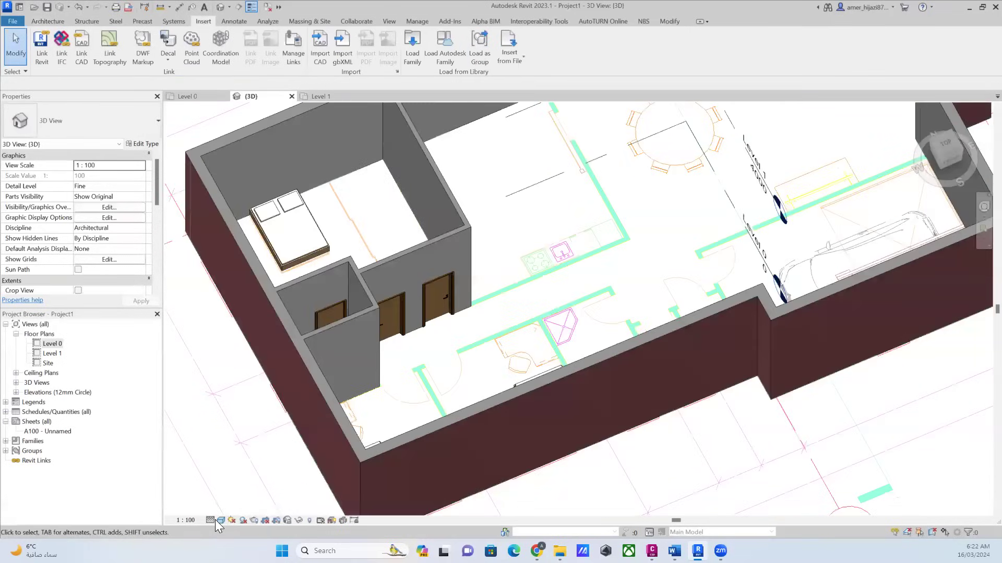
# Try a realistic display for the 3D view and settle on the Consistent Colors visual style.
pyautogui.click(223, 521)
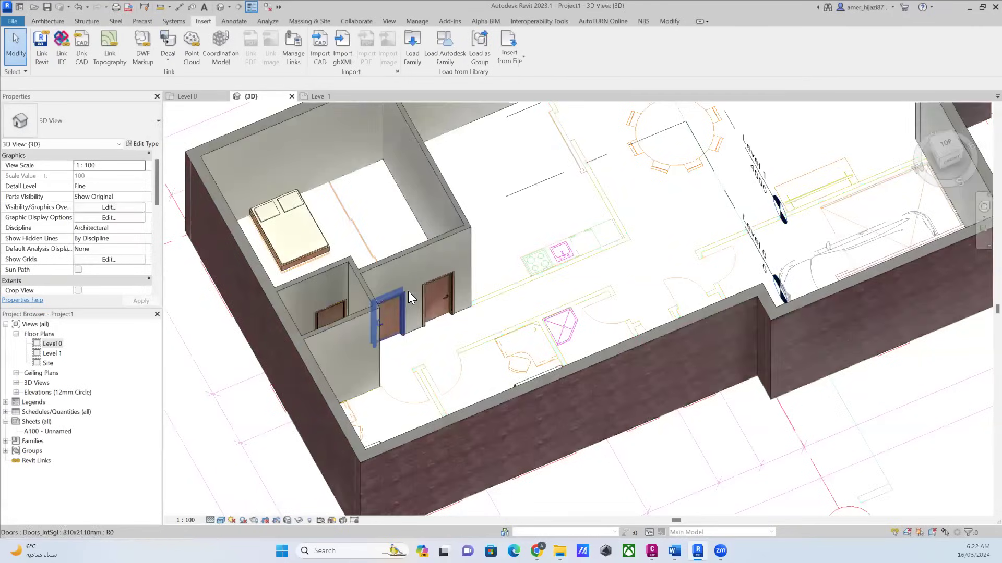
pyautogui.scroll(2, 408, 291)
pyautogui.scroll(-2, 491, 342)
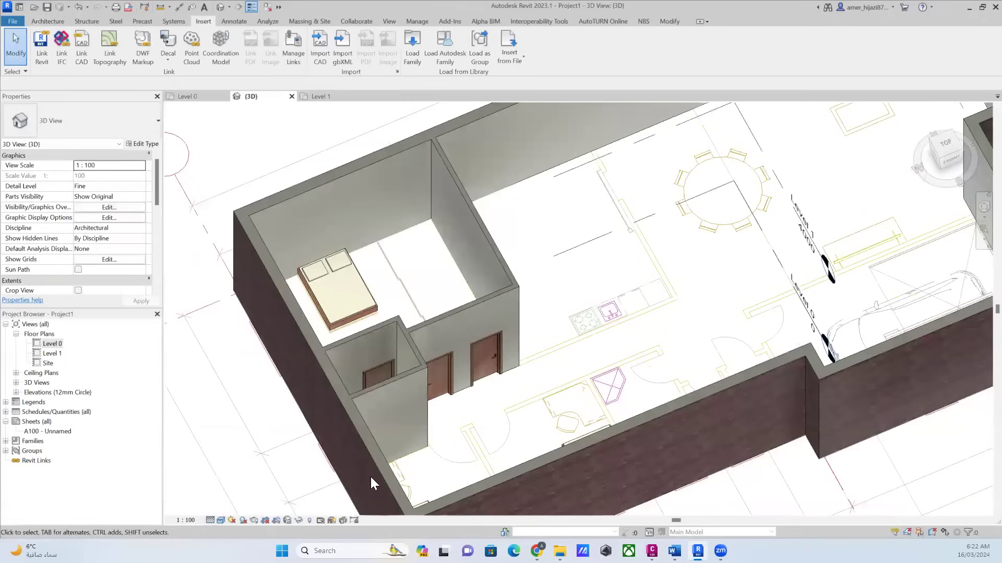
pyautogui.click(222, 520)
pyautogui.click(230, 498)
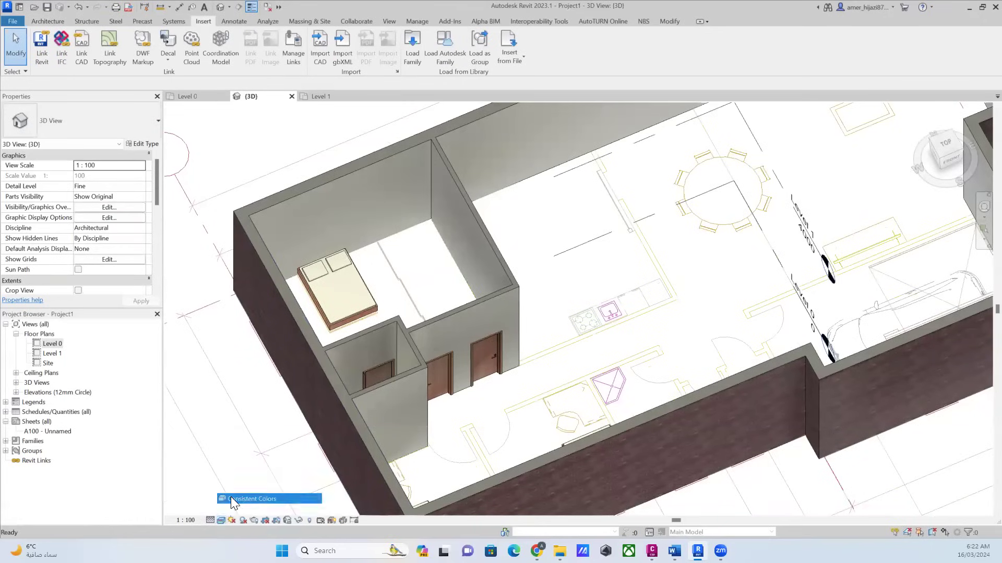
# Examine the bedrooms, interior doors and placed beds from several angles in the 3D model.
pyautogui.keyDown('shift'); pyautogui.moveTo(446, 383); pyautogui.dragTo(474, 393, button='middle'); pyautogui.keyUp('shift')
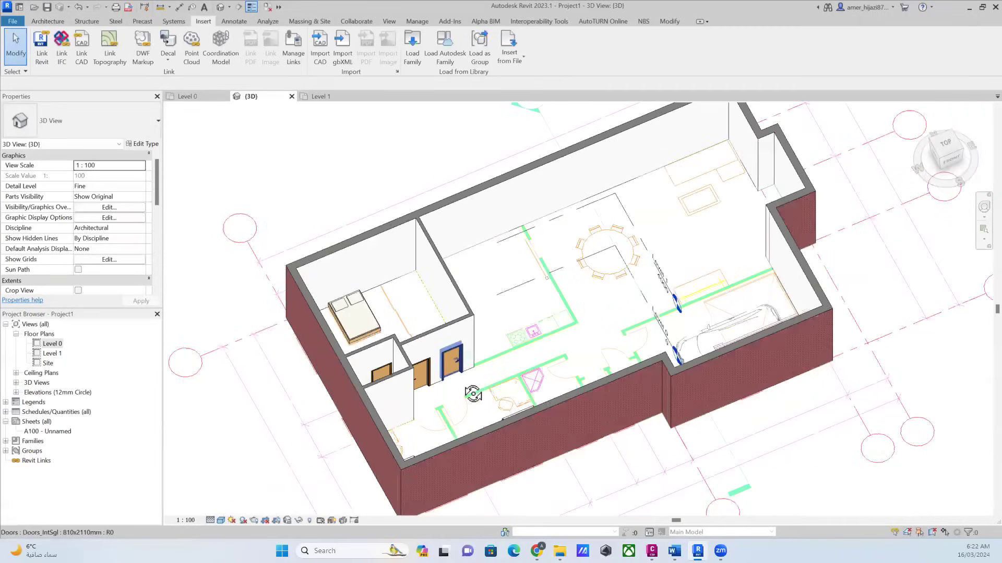
pyautogui.keyDown('shift'); pyautogui.moveTo(550, 349); pyautogui.dragTo(441, 454, button='middle'); pyautogui.keyUp('shift')
pyautogui.scroll(2, 420, 346)
pyautogui.keyDown('shift'); pyautogui.moveTo(477, 393); pyautogui.dragTo(468, 386, button='middle'); pyautogui.keyUp('shift')
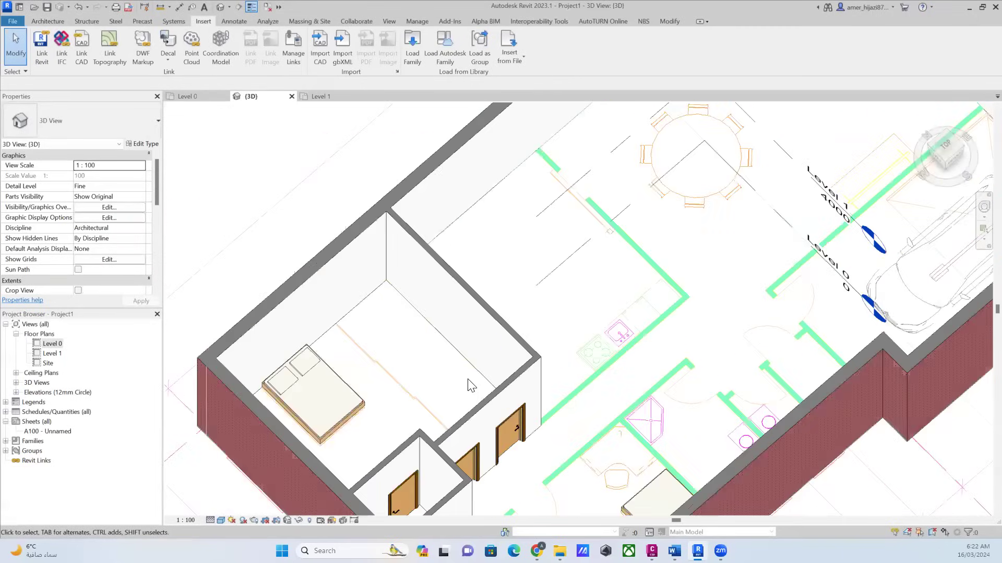
pyautogui.moveTo(533, 357)
pyautogui.keyDown('shift'); pyautogui.mouseDown(button='middle')
pyautogui.moveTo(506, 351)
pyautogui.moveTo(523, 340)
pyautogui.mouseUp(button='middle'); pyautogui.keyUp('shift')
pyautogui.keyDown('shift'); pyautogui.moveTo(183, 295); pyautogui.dragTo(63, 351, button='middle'); pyautogui.keyUp('shift')
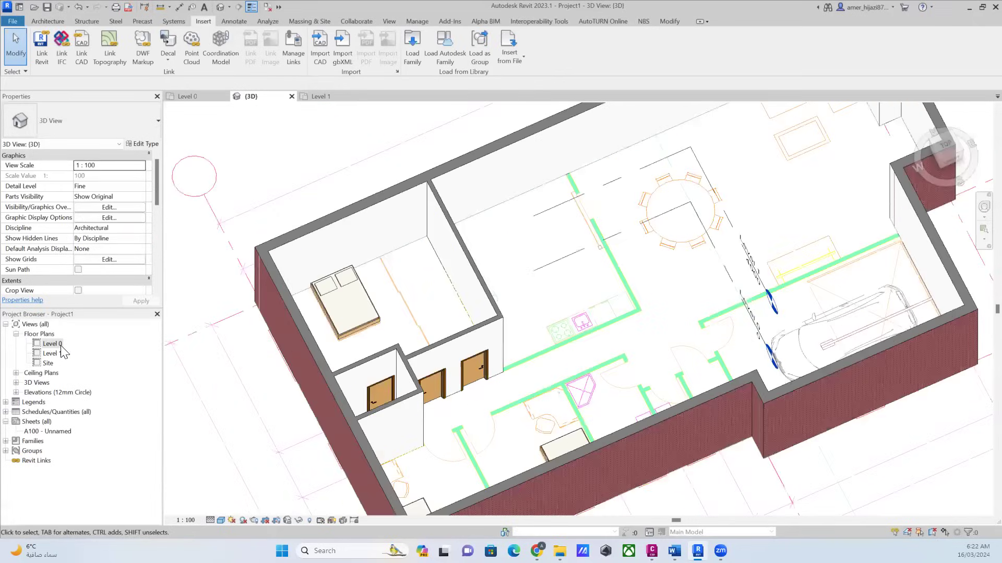
# On the Level 0 plan, place a 1810x910mm Windows_Sgl_Plain window over the CAD mark in the kitchen's upper exterior wall.
pyautogui.doubleClick(52, 344)
pyautogui.scroll(-2, 576, 342)
pyautogui.scroll(1, 577, 341)
pyautogui.scroll(3, 601, 180)
pyautogui.scroll(1, 601, 180)
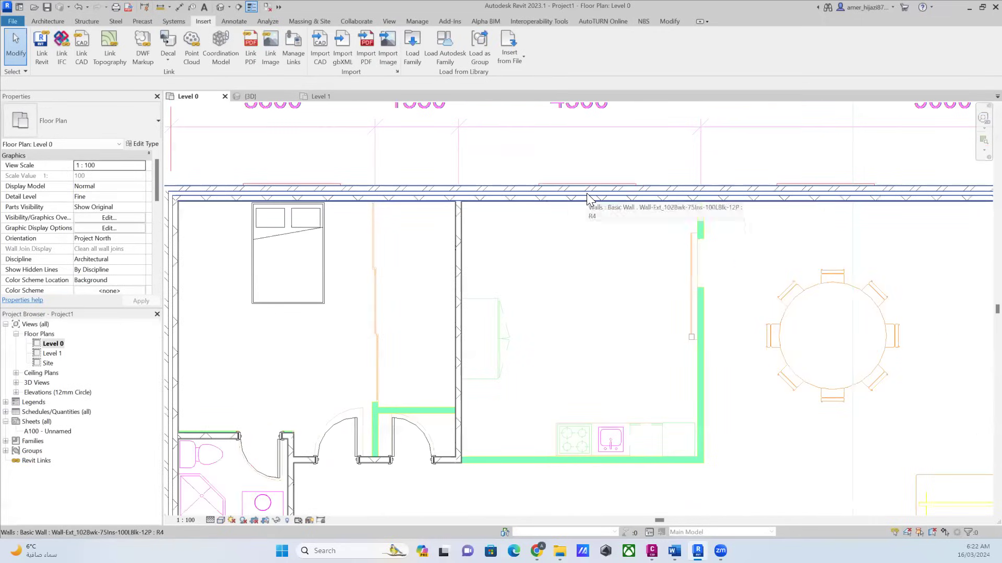
pyautogui.click(55, 20)
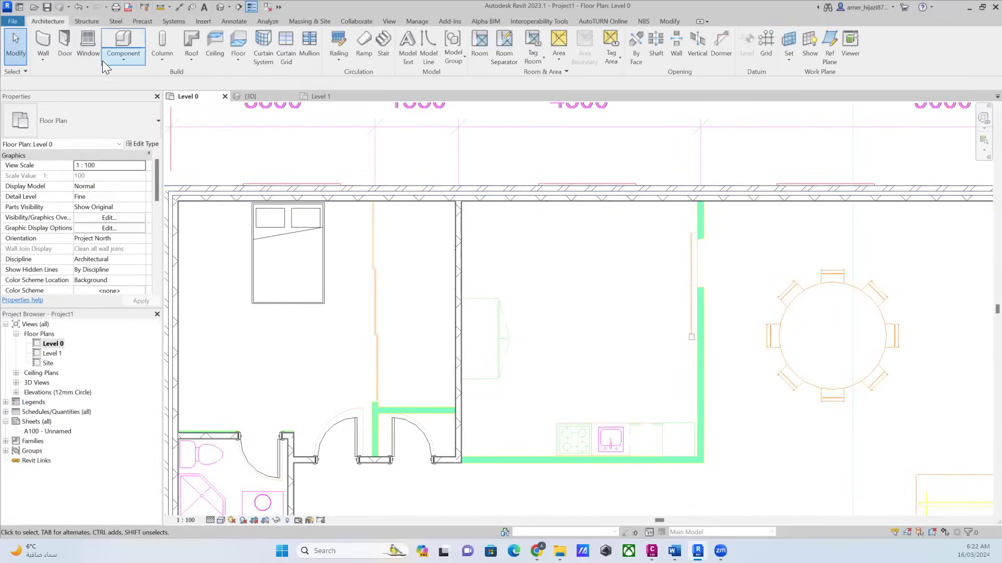
pyautogui.click(82, 56)
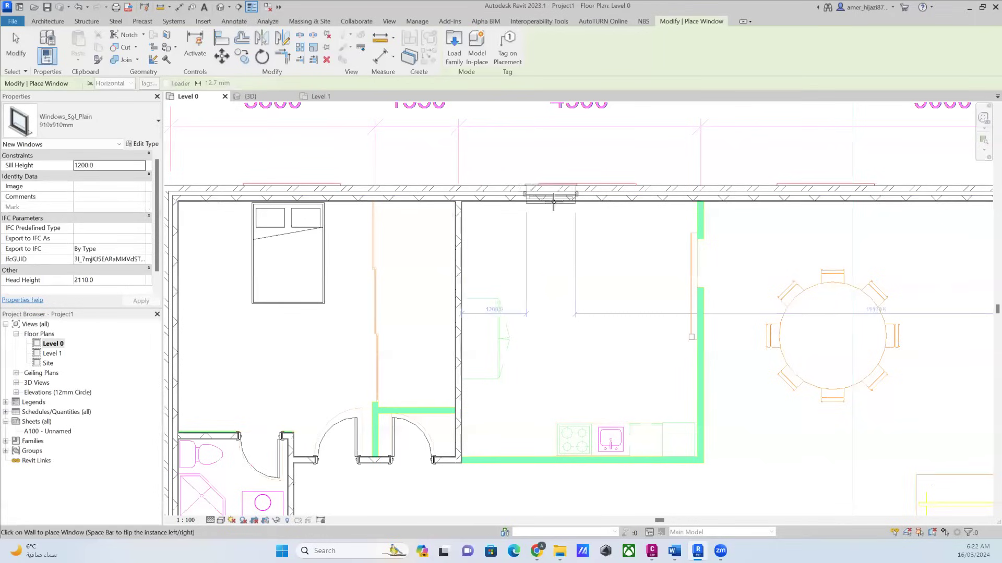
pyautogui.click(118, 131)
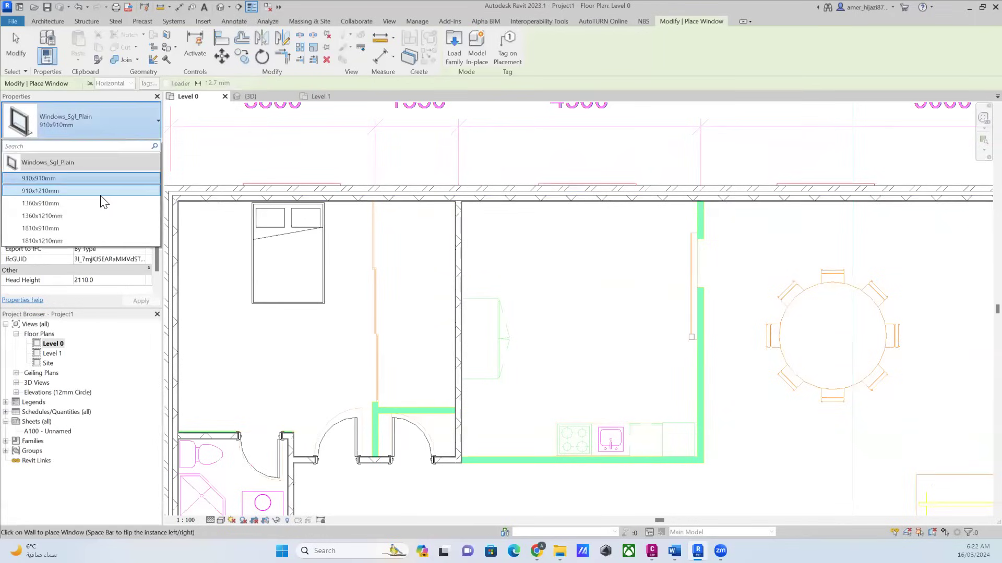
pyautogui.click(97, 212)
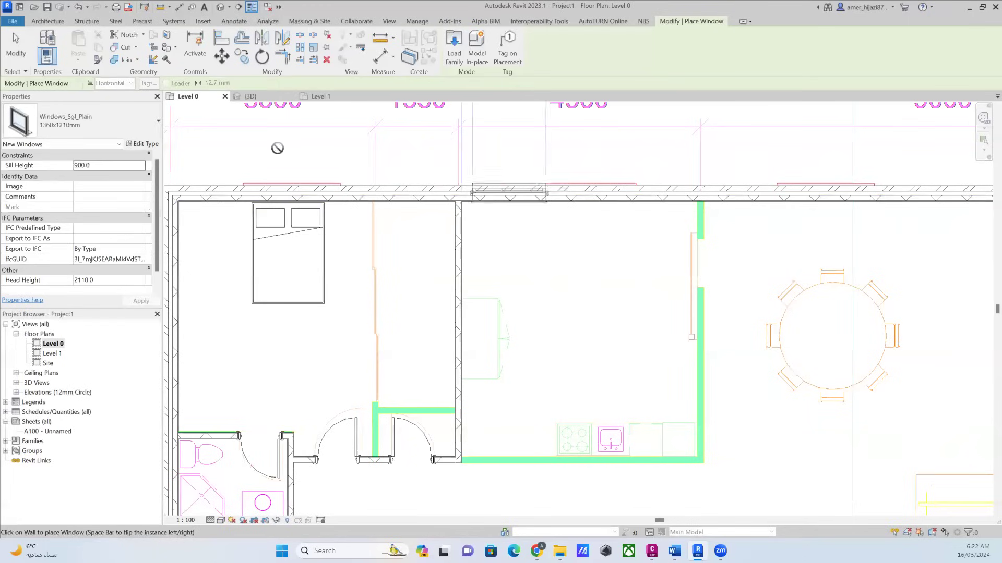
pyautogui.click(120, 111)
pyautogui.click(88, 228)
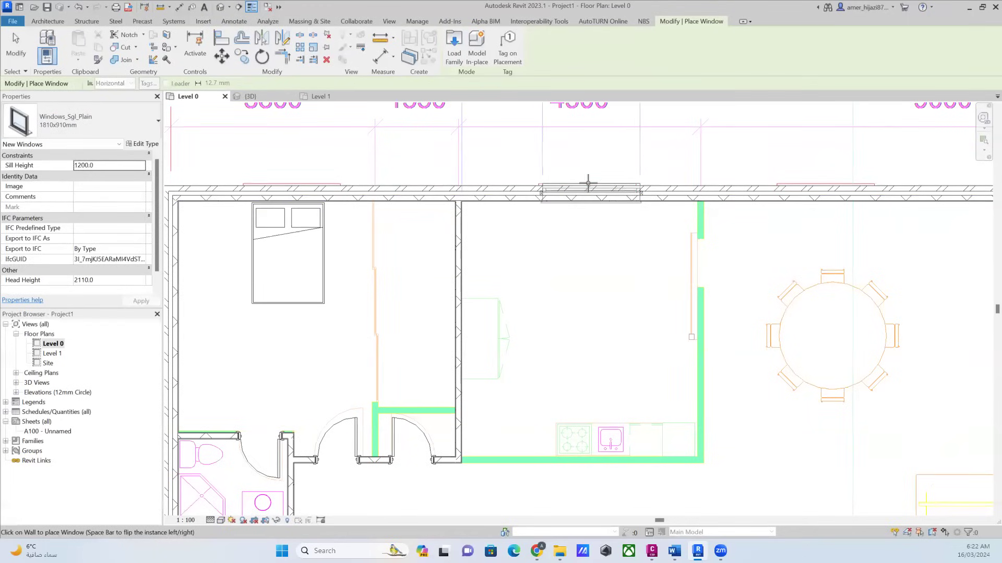
pyautogui.click(588, 183)
# Place two more 1810x910mm windows over the CAD marks in the upper exterior wall of the dining and living area.
pyautogui.moveTo(819, 185); pyautogui.dragTo(609, 212, button='middle')
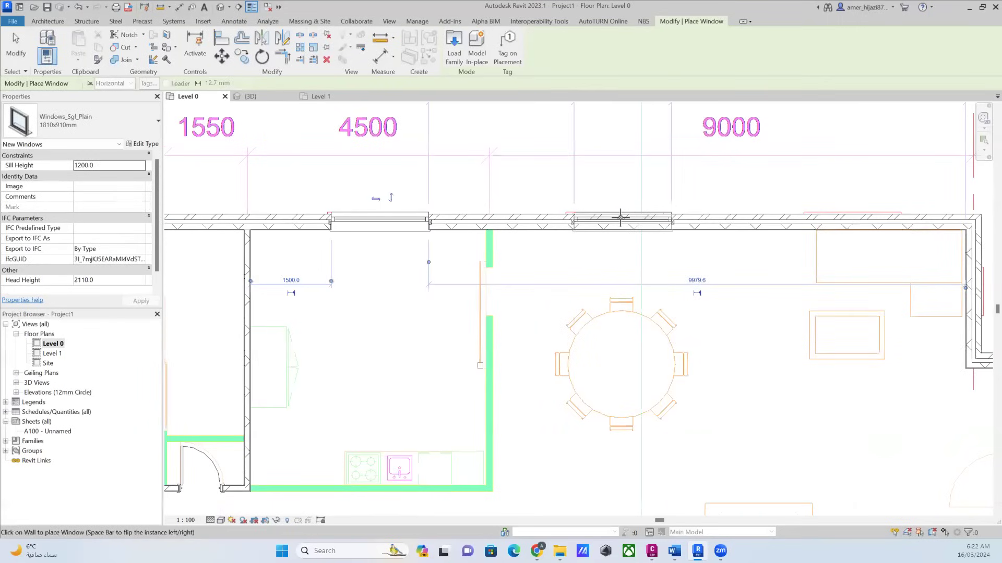
pyautogui.click(621, 217)
pyautogui.moveTo(862, 249); pyautogui.dragTo(600, 261, button='middle')
pyautogui.click(588, 228)
# Place a 1810x910mm window in the lower exterior wall of each of the two lower bedrooms.
pyautogui.scroll(-3, 605, 313)
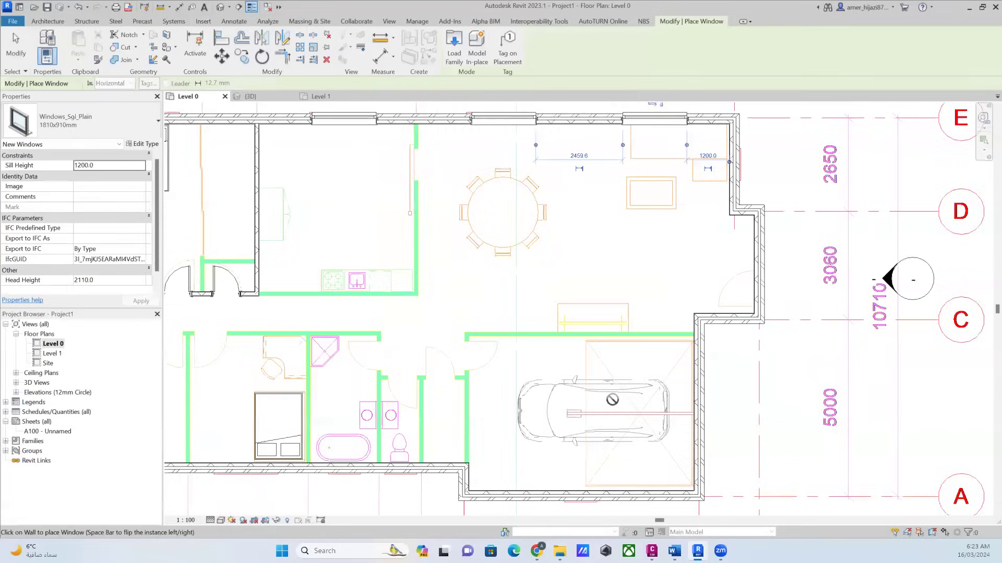
pyautogui.moveTo(611, 399); pyautogui.dragTo(679, 282, button='middle')
pyautogui.scroll(2, 626, 406)
pyautogui.moveTo(223, 352); pyautogui.dragTo(452, 360, button='middle')
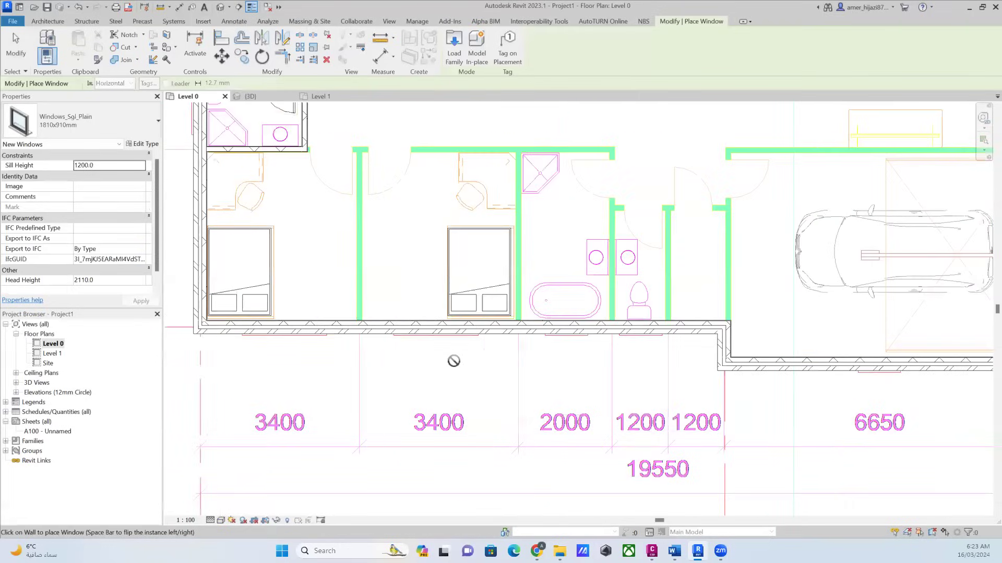
pyautogui.click(431, 331)
pyautogui.moveTo(278, 334); pyautogui.dragTo(501, 357, button='middle')
pyautogui.click(500, 352)
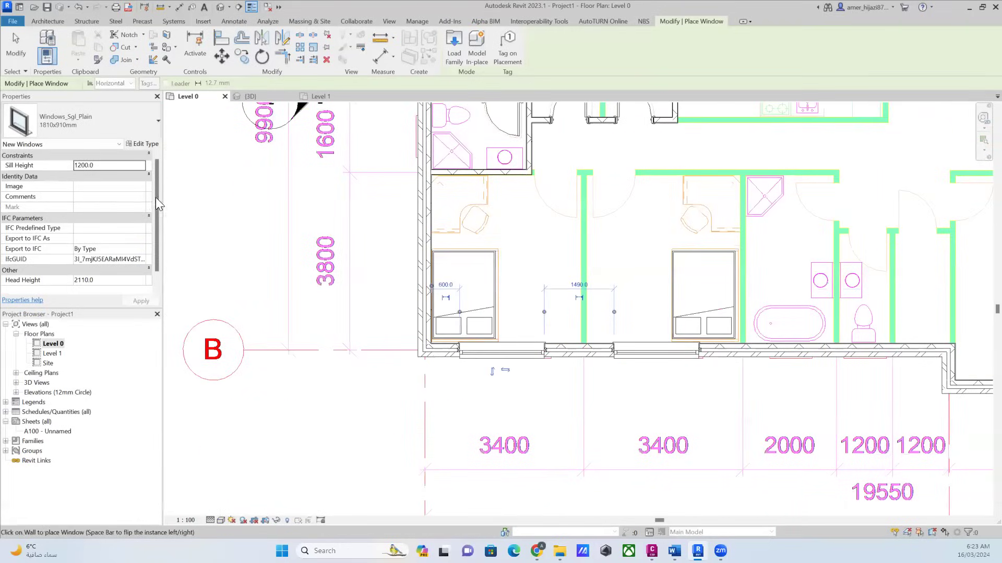
# Place 910x910mm Windows_Sgl_Plain windows in the lower exterior wall of the bathroom and the adjacent toilet.
pyautogui.click(106, 129)
pyautogui.click(59, 176)
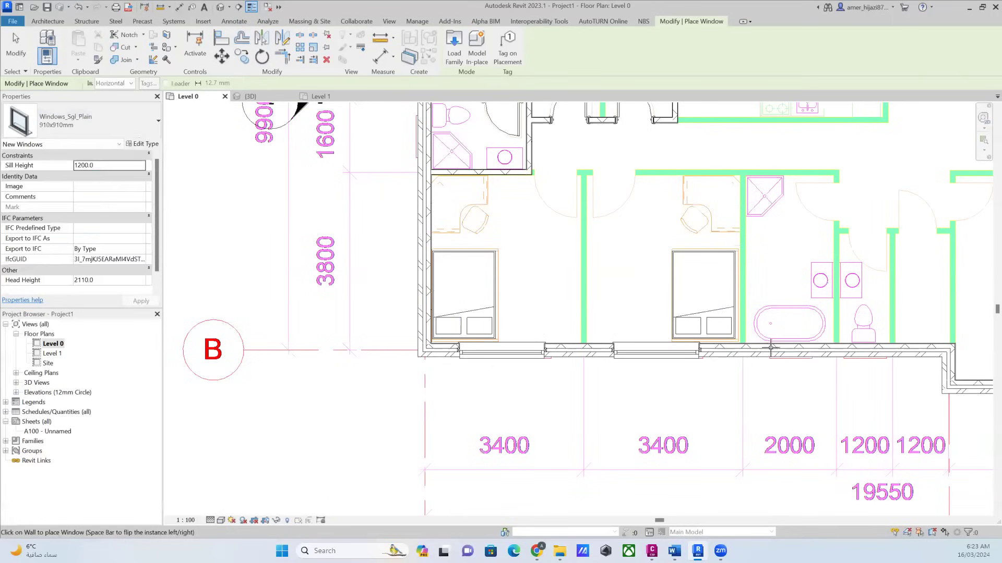
pyautogui.click(868, 352)
pyautogui.scroll(-2, 843, 383)
pyautogui.moveTo(756, 430); pyautogui.dragTo(569, 454, button='middle')
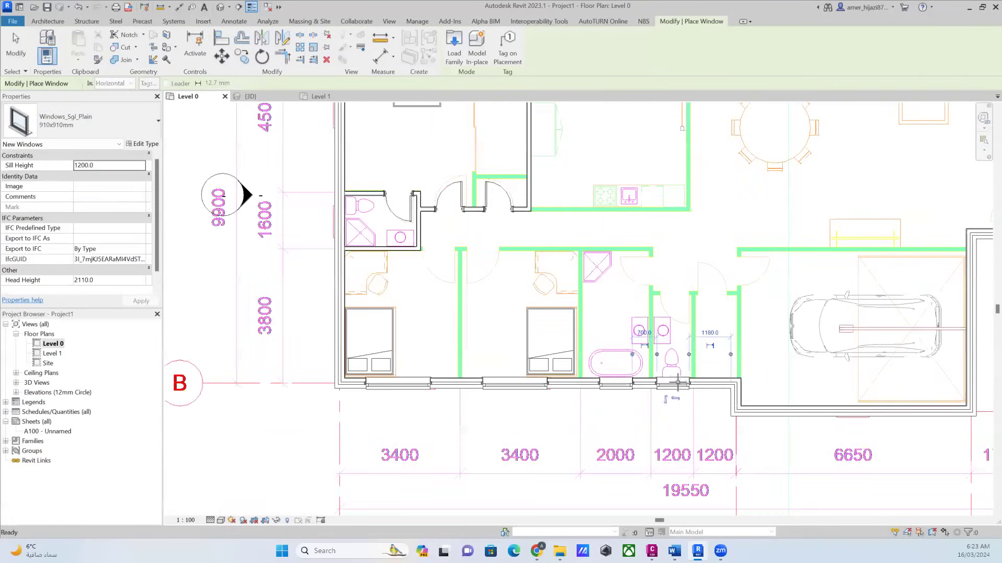
# Leave window placement and examine the windows on both long exterior walls in the 3D view.
pyautogui.click(277, 96)
pyautogui.press('Escape')
pyautogui.keyDown('shift'); pyautogui.moveTo(518, 263); pyautogui.dragTo(735, 277, button='middle'); pyautogui.keyUp('shift')
pyautogui.keyDown('shift'); pyautogui.moveTo(729, 348); pyautogui.dragTo(605, 313, button='middle'); pyautogui.keyUp('shift')
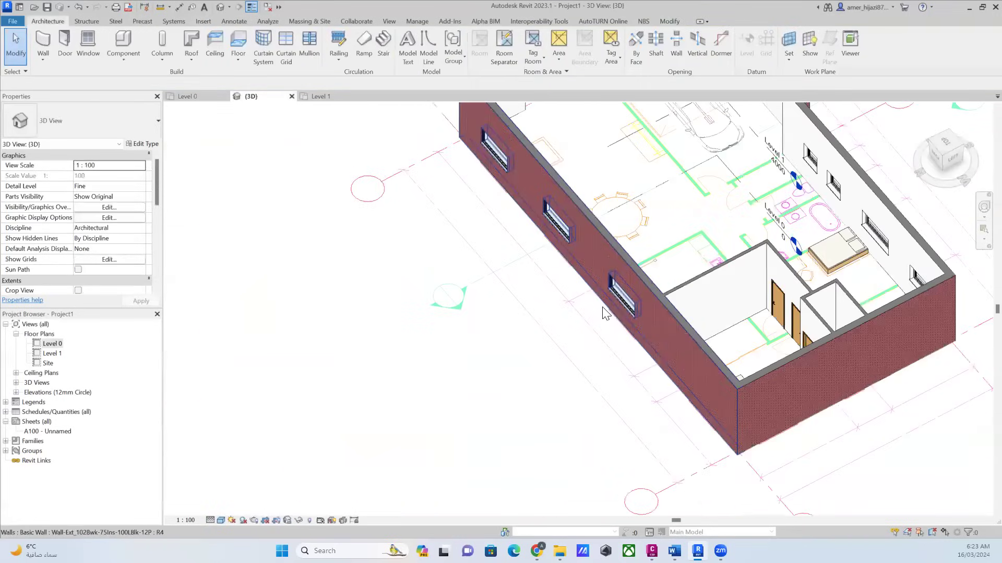
pyautogui.keyDown('shift'); pyautogui.moveTo(628, 348); pyautogui.dragTo(783, 297, button='middle'); pyautogui.keyUp('shift')
pyautogui.keyDown('shift'); pyautogui.moveTo(730, 323); pyautogui.dragTo(566, 415, button='middle'); pyautogui.keyUp('shift')
pyautogui.scroll(2, 673, 209)
pyautogui.keyDown('shift'); pyautogui.moveTo(587, 371); pyautogui.dragTo(634, 392, button='middle'); pyautogui.keyUp('shift')
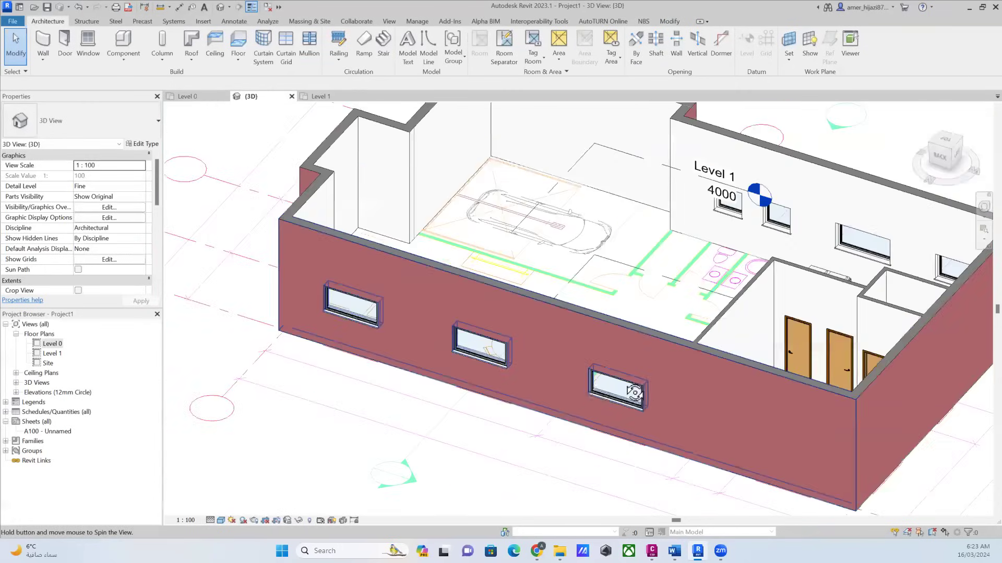
pyautogui.keyDown('shift'); pyautogui.moveTo(481, 405); pyautogui.dragTo(510, 312, button='middle'); pyautogui.keyUp('shift')
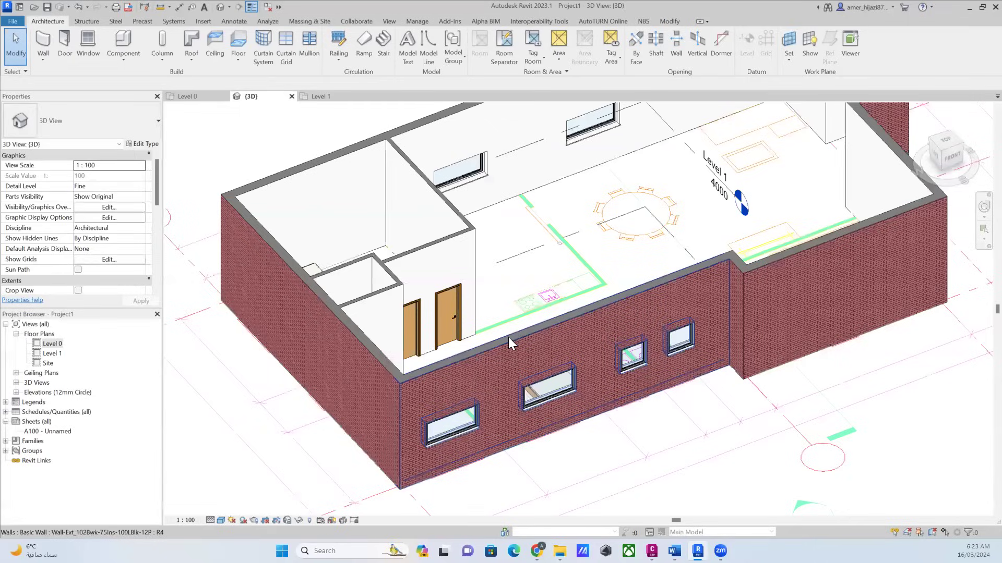
pyautogui.scroll(-2, 509, 331)
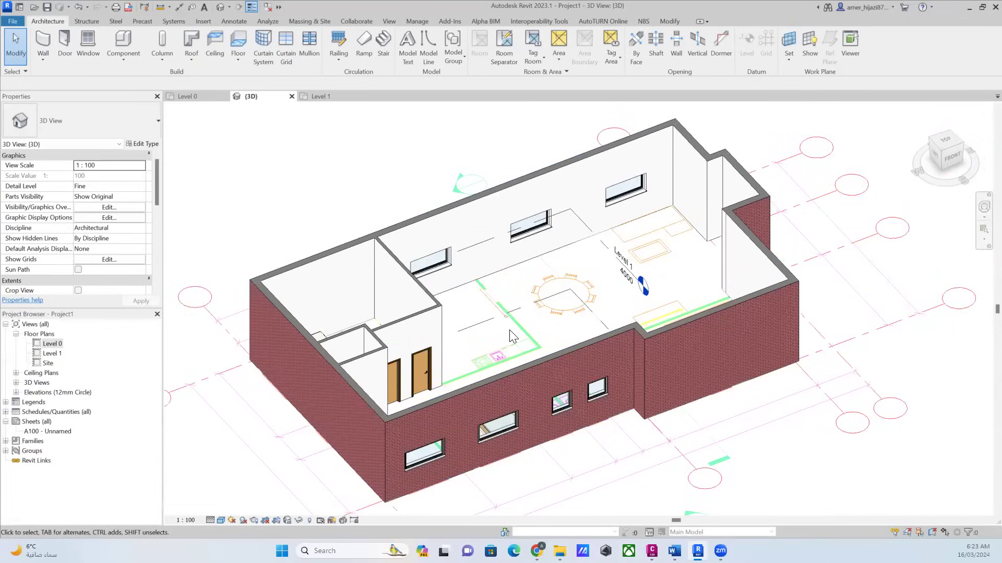
pyautogui.keyDown('shift'); pyautogui.moveTo(640, 317); pyautogui.dragTo(555, 398, button='middle'); pyautogui.keyUp('shift')
# On the Level 0 plan, review the type properties of the interior wall between the upper bedroom and the kitchen.
pyautogui.doubleClick(31, 344)
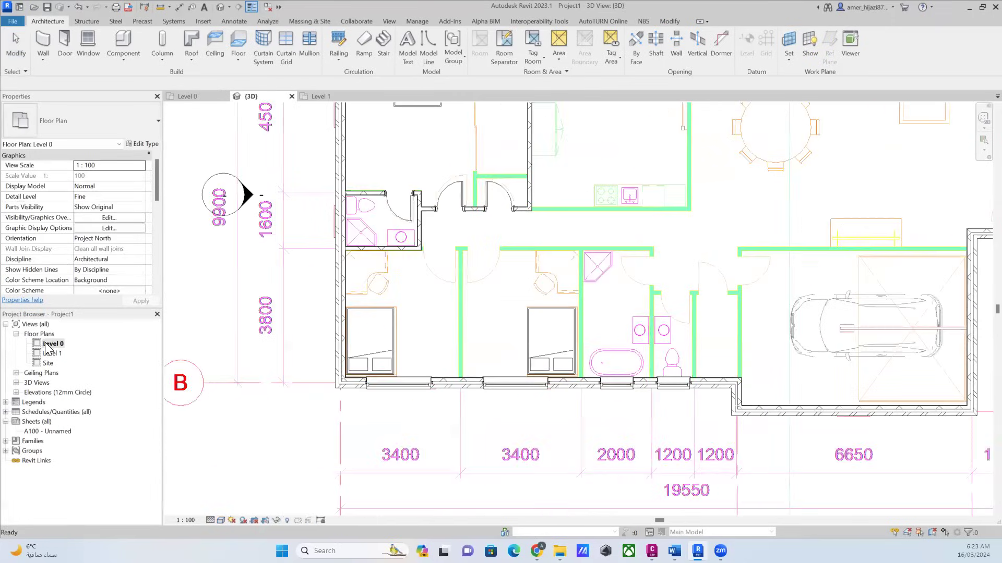
pyautogui.moveTo(462, 340); pyautogui.dragTo(494, 402, button='middle')
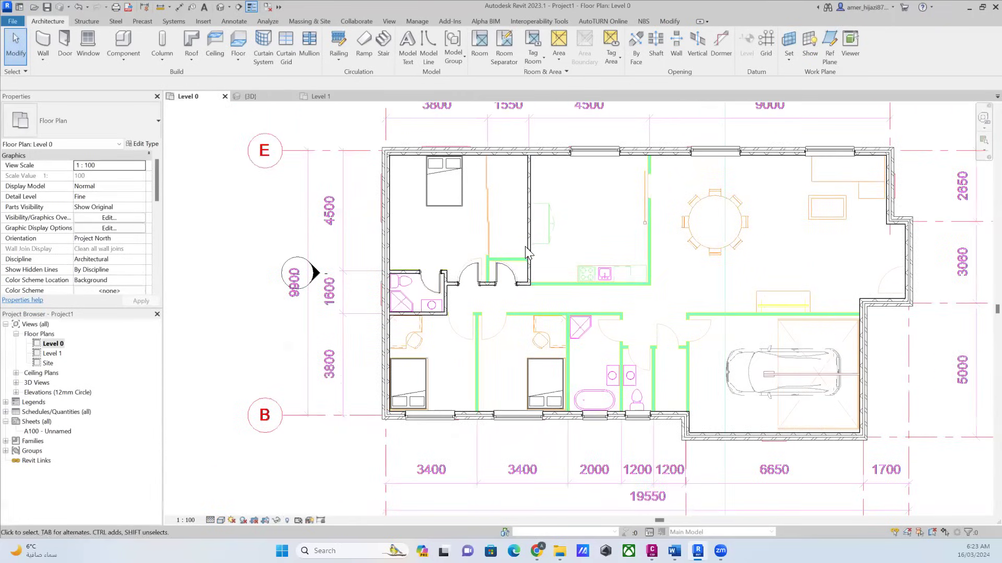
pyautogui.click(526, 246)
pyautogui.click(139, 144)
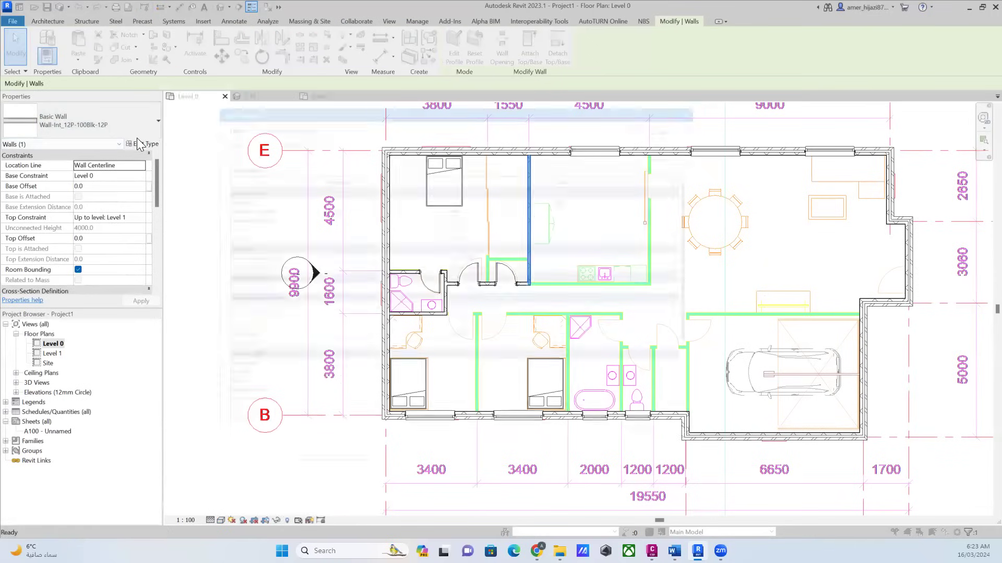
pyautogui.scroll(2, 224, 284)
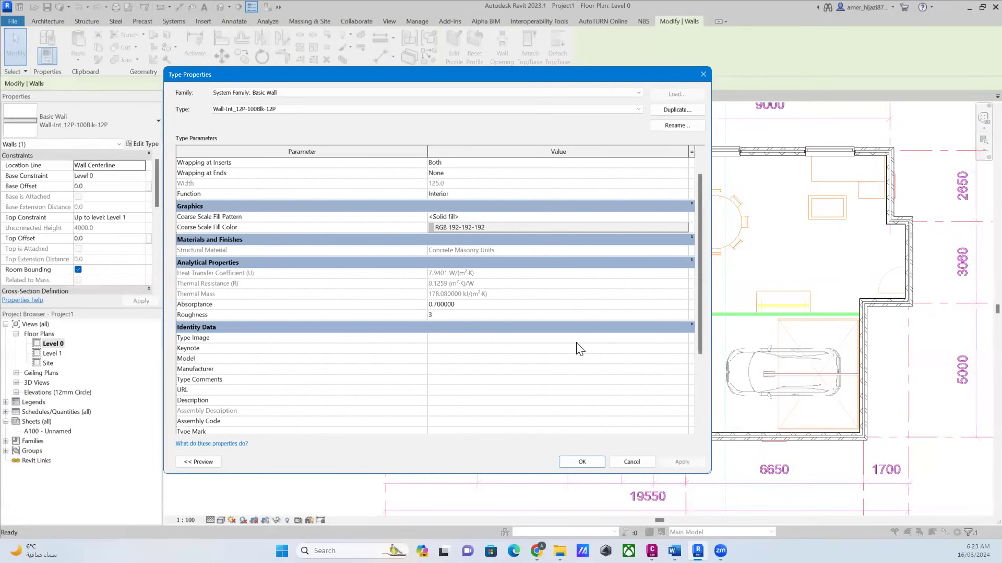
pyautogui.scroll(-2, 584, 356)
pyautogui.click(632, 462)
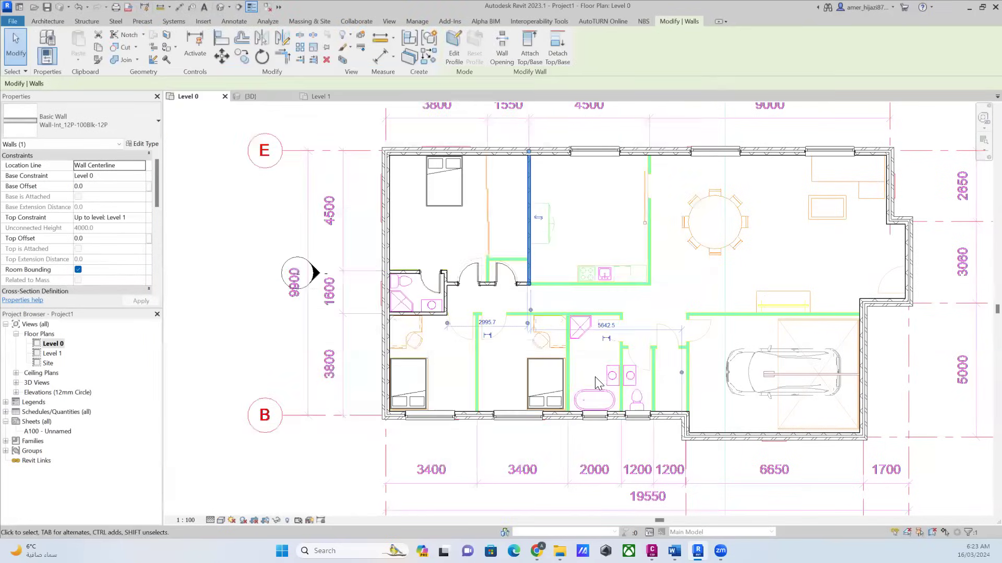
# Start an architectural floor on Level 0 and trace its boundary along the inner face of the upper exterior wall to the entrance projection.
pyautogui.click(92, 20)
pyautogui.click(62, 20)
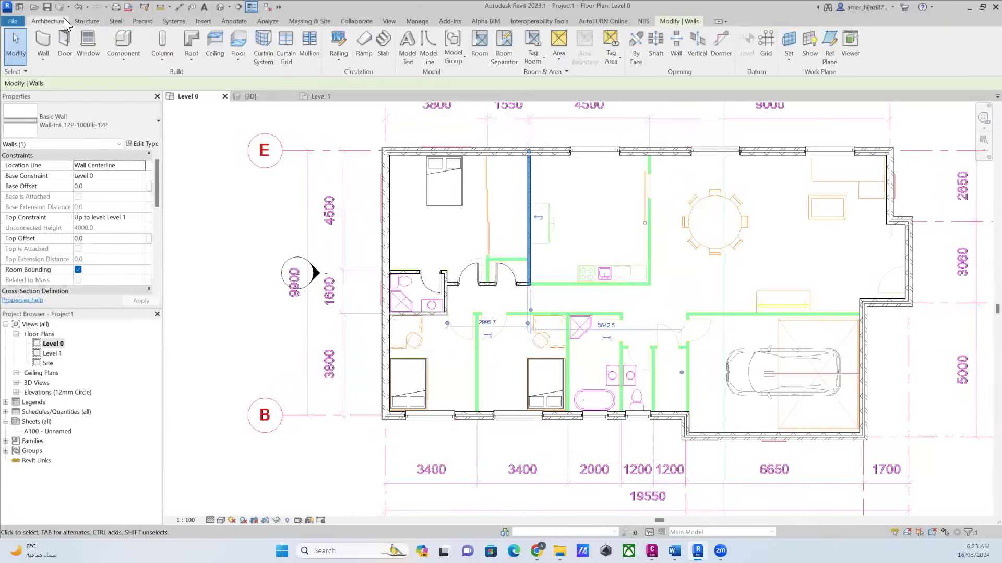
pyautogui.click(237, 59)
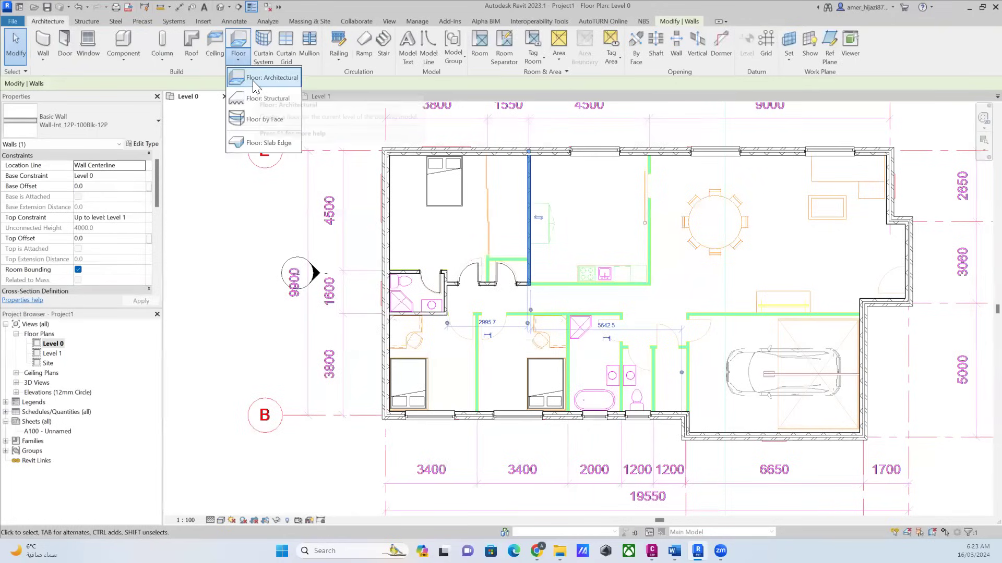
pyautogui.click(254, 79)
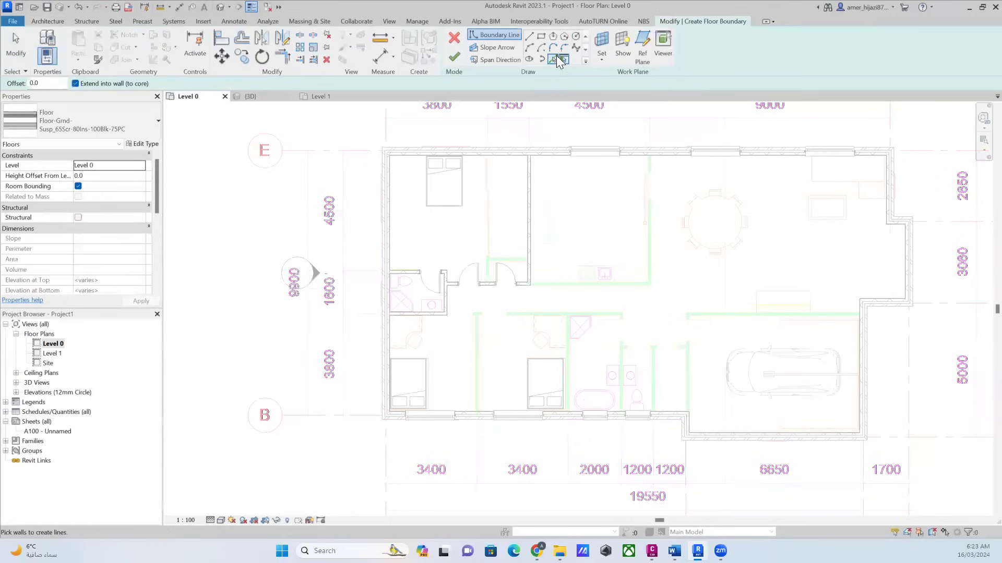
pyautogui.click(529, 36)
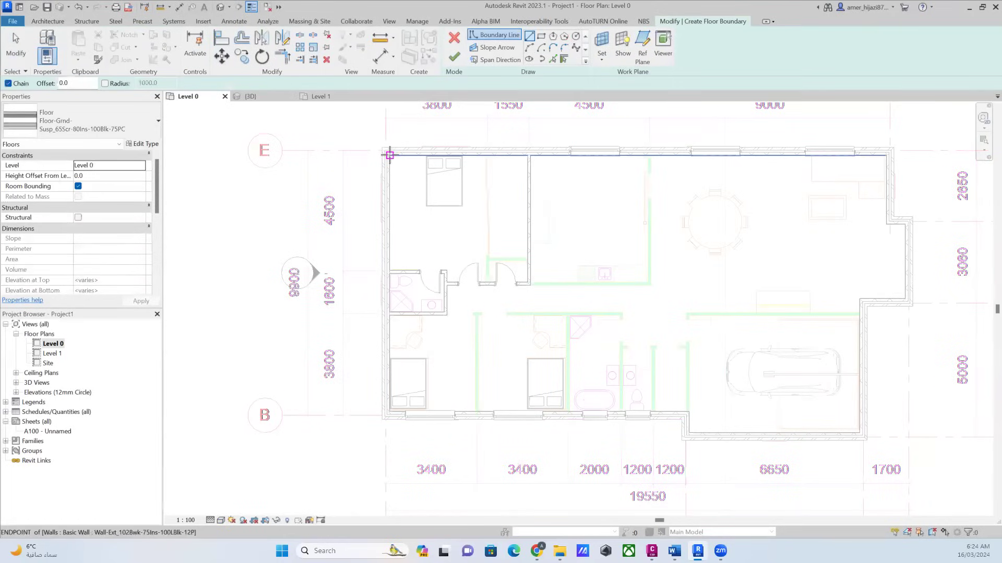
pyautogui.click(389, 152)
pyautogui.scroll(5, 887, 167)
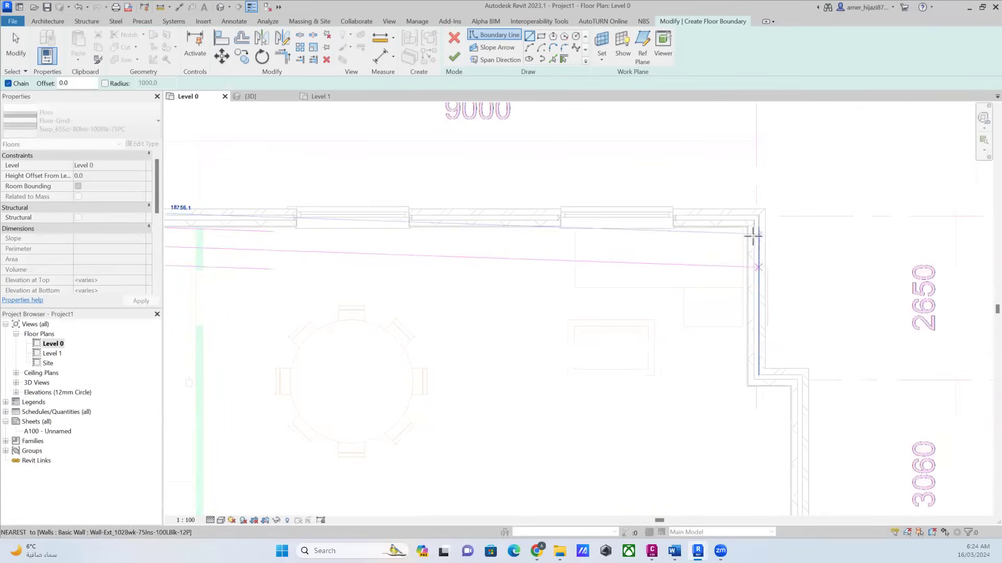
pyautogui.click(747, 227)
pyautogui.click(747, 386)
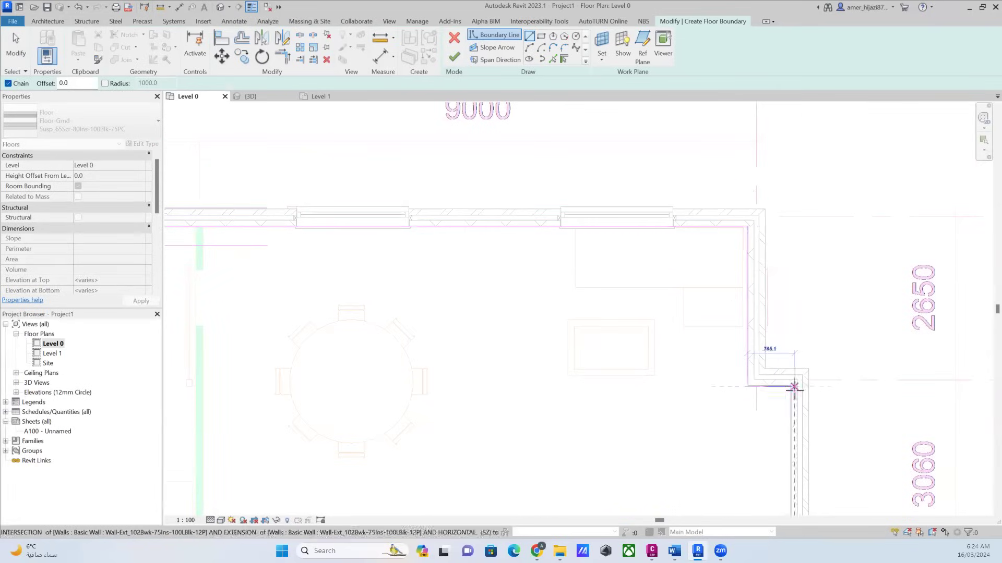
pyautogui.click(791, 387)
# Continue the floor boundary along the inner faces of the entrance projection and the garage's right wall to its lower corner.
pyautogui.scroll(-4, 767, 365)
pyautogui.scroll(6, 767, 331)
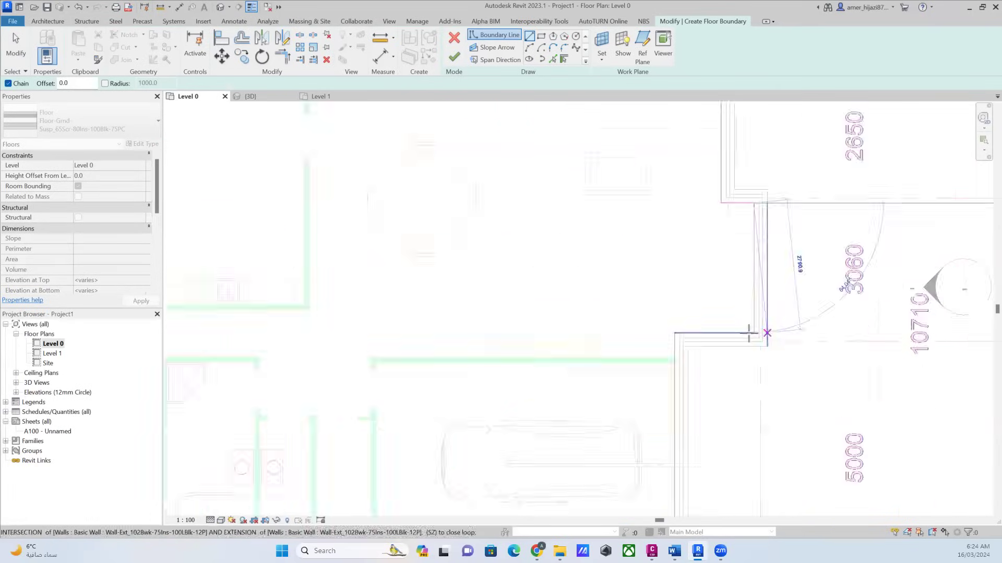
pyautogui.click(750, 329)
pyautogui.click(563, 329)
pyautogui.scroll(-5, 626, 365)
pyautogui.scroll(6, 647, 324)
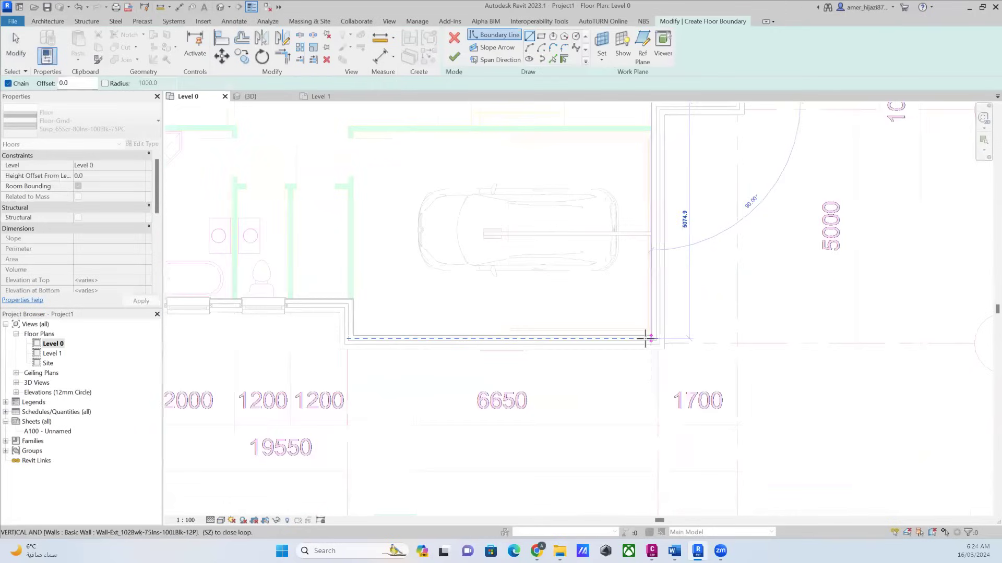
pyautogui.click(653, 336)
# Trace the floor boundary along the garage's lower wall, around the step, and along the bedrooms' lower wall to the lower-left inner corner.
pyautogui.scroll(-4, 545, 238)
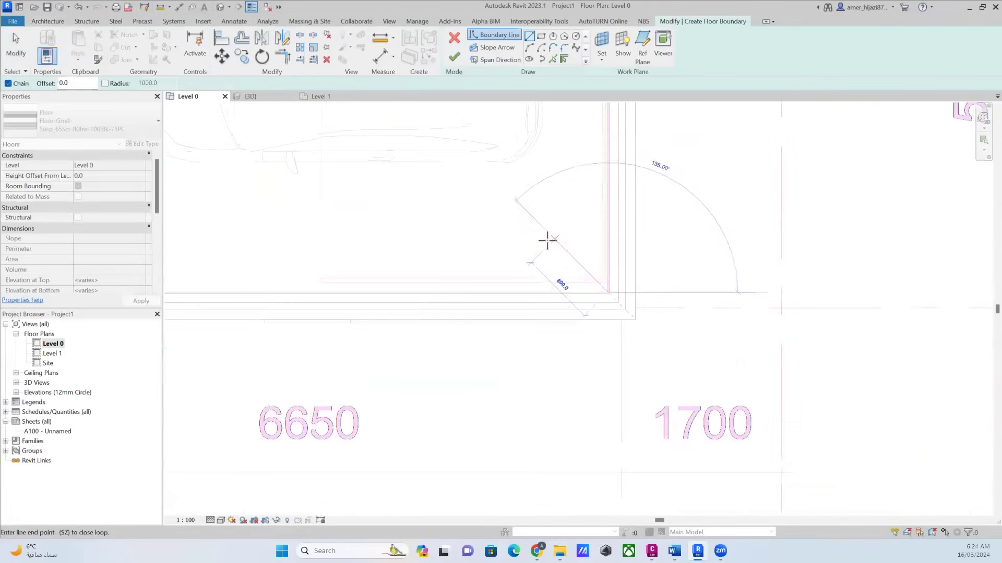
pyautogui.moveTo(777, 353); pyautogui.dragTo(795, 348, button='middle')
pyautogui.scroll(4, 567, 361)
pyautogui.click(562, 367)
pyautogui.click(562, 269)
pyautogui.scroll(-5, 585, 295)
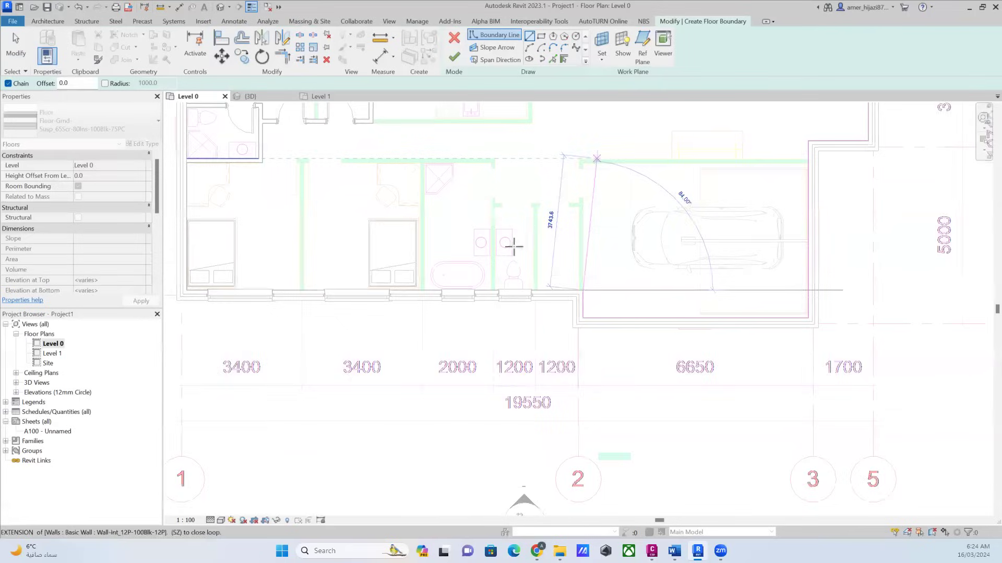
pyautogui.moveTo(651, 331); pyautogui.dragTo(694, 337, button='middle')
pyautogui.scroll(7, 517, 329)
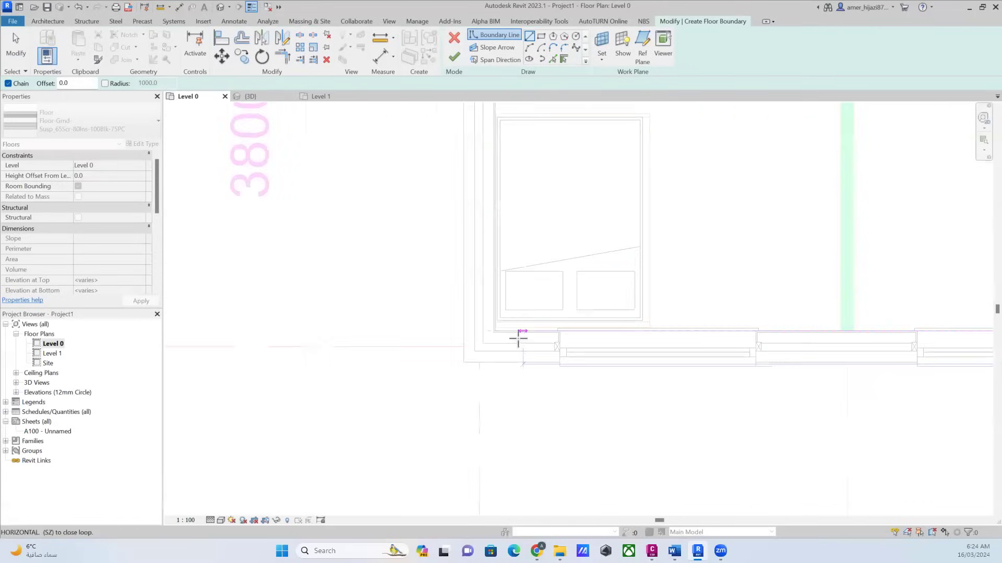
pyautogui.click(476, 328)
pyautogui.scroll(-7, 512, 349)
pyautogui.moveTo(572, 262); pyautogui.dragTo(573, 420, button='middle')
pyautogui.moveTo(546, 199); pyautogui.dragTo(554, 189, button='middle')
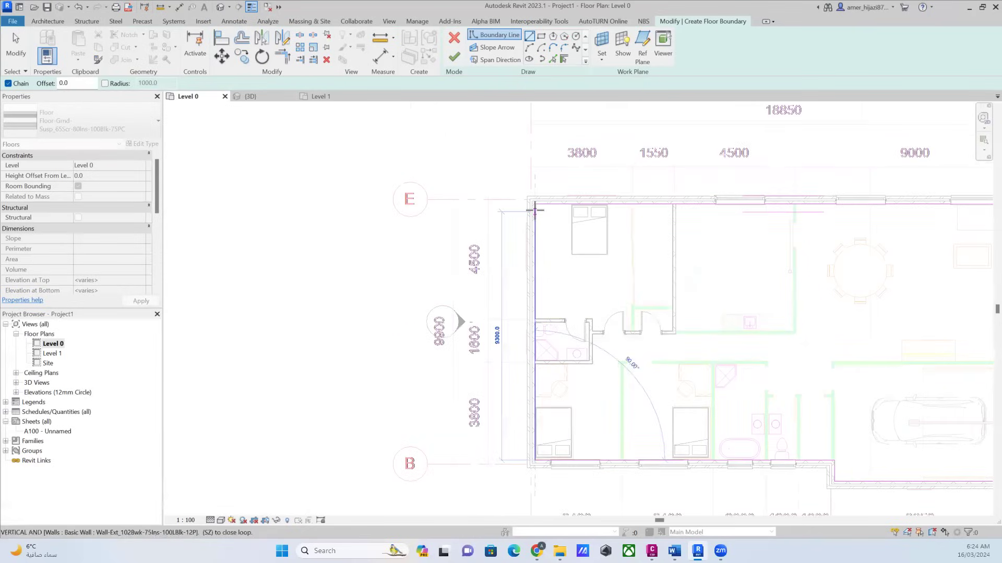
pyautogui.press('c')
pyautogui.press('o')
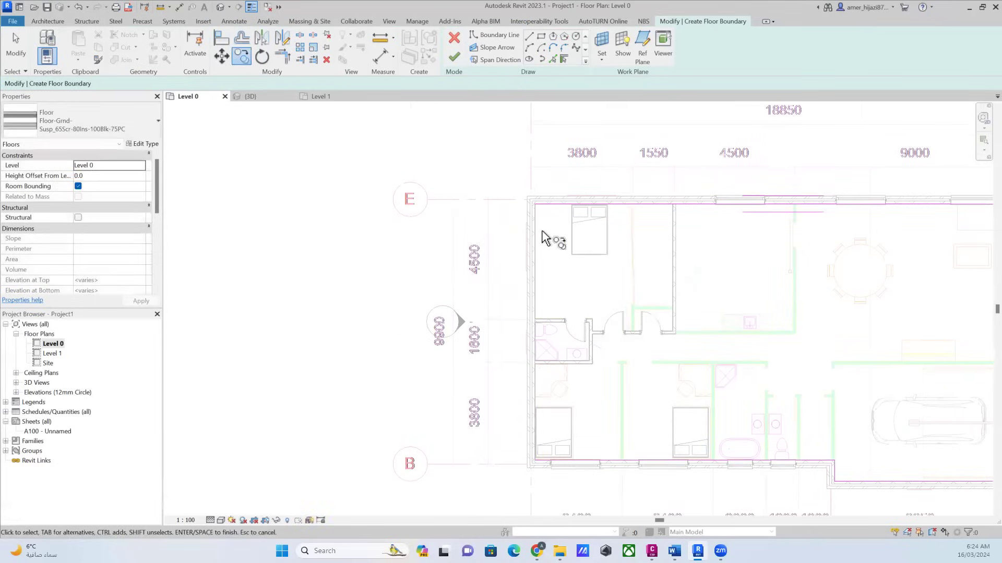
# Close the floor boundary with a line along the left exterior wall's inner face and finish the floor sketch.
pyautogui.click(530, 36)
pyautogui.scroll(5, 525, 214)
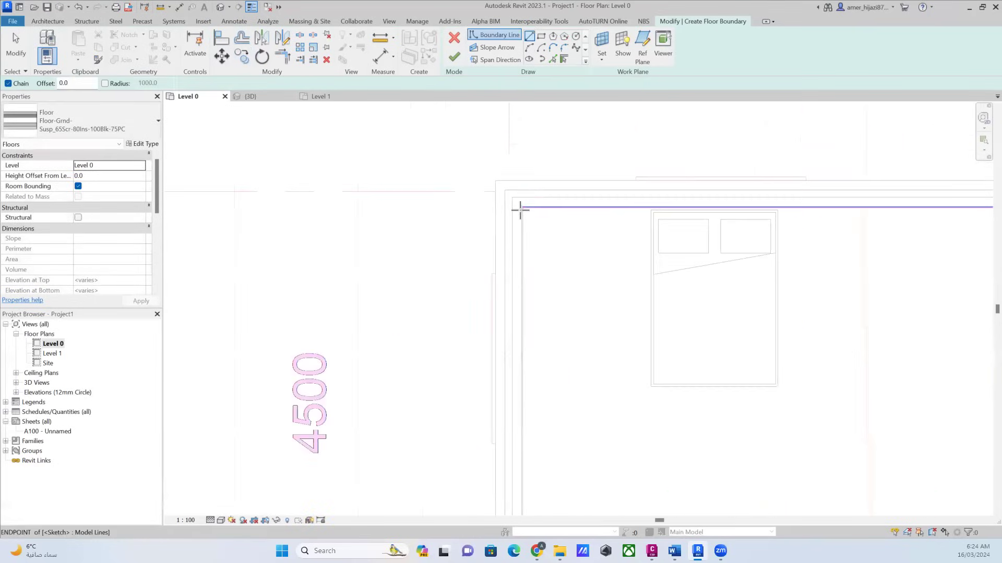
pyautogui.click(516, 197)
pyautogui.scroll(-5, 556, 290)
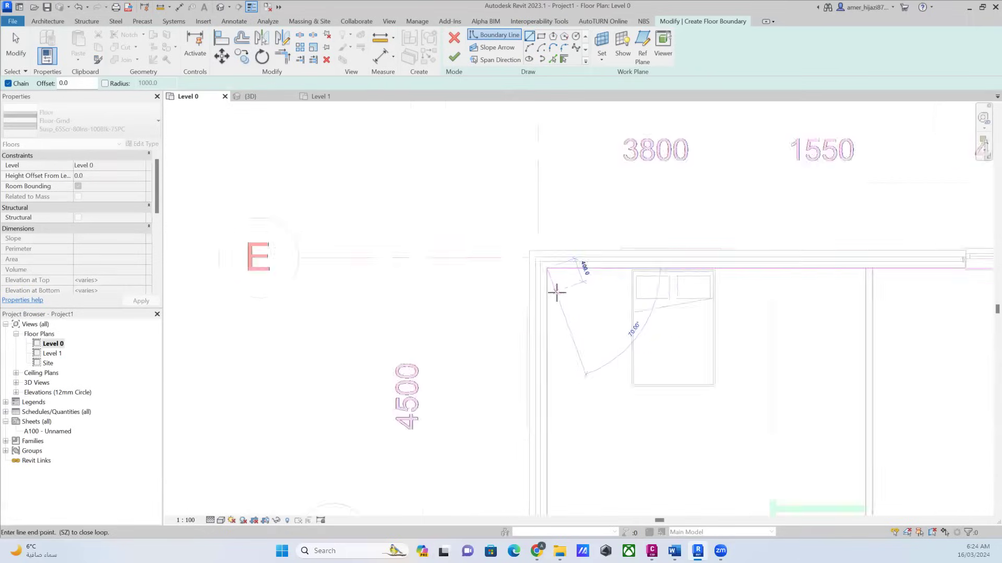
pyautogui.moveTo(589, 253); pyautogui.dragTo(591, 62, button='middle')
pyautogui.scroll(8, 556, 398)
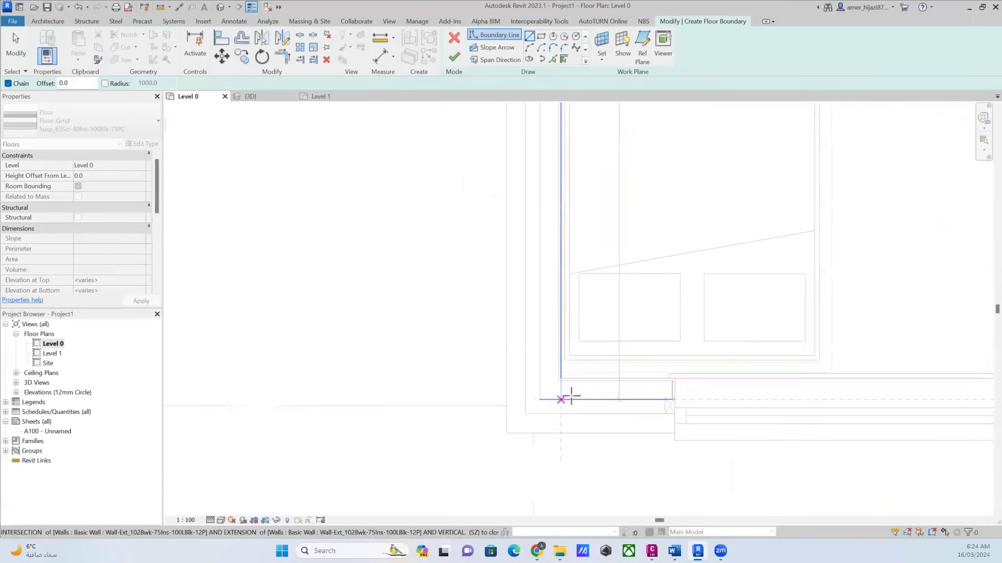
pyautogui.click(536, 369)
pyautogui.scroll(-3, 575, 297)
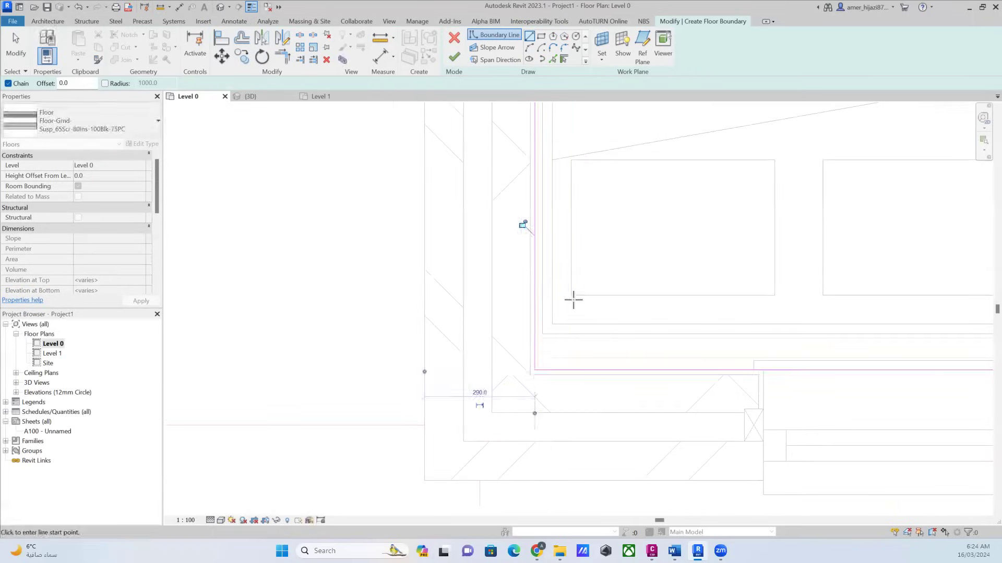
pyautogui.click(454, 57)
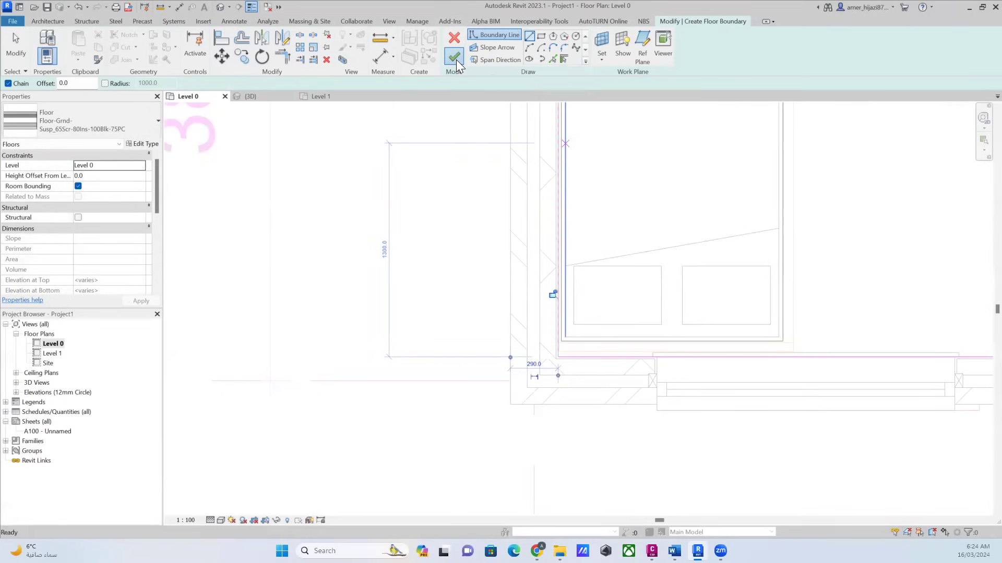
# Deselect the finished floor and examine it inside the exterior walls from several angles in the 3D view.
pyautogui.scroll(-4, 642, 292)
pyautogui.scroll(-3, 666, 261)
pyautogui.moveTo(670, 257); pyautogui.dragTo(479, 319, button='middle')
pyautogui.press('Escape')
pyautogui.click(218, 8)
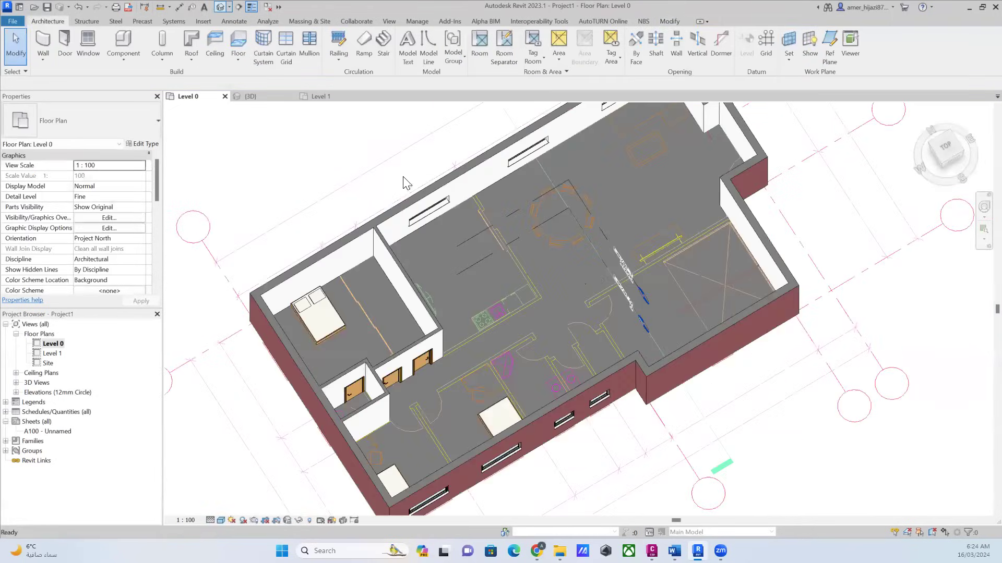
pyautogui.keyDown('shift'); pyautogui.moveTo(670, 304); pyautogui.dragTo(623, 213, button='middle'); pyautogui.keyUp('shift')
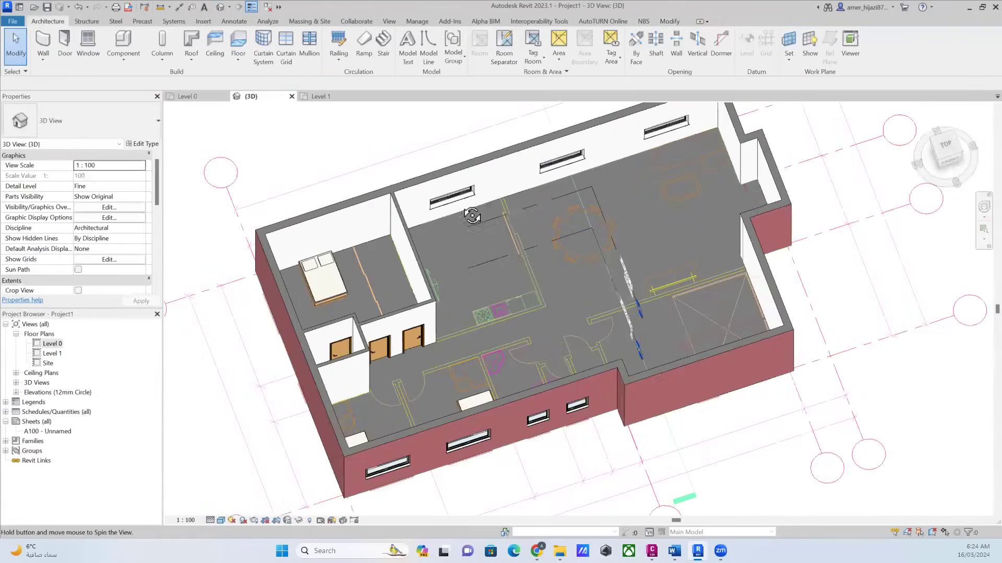
pyautogui.keyDown('shift'); pyautogui.moveTo(473, 217); pyautogui.dragTo(573, 308, button='middle'); pyautogui.keyUp('shift')
pyautogui.keyDown('shift'); pyautogui.moveTo(749, 323); pyautogui.dragTo(681, 250, button='middle'); pyautogui.keyUp('shift')
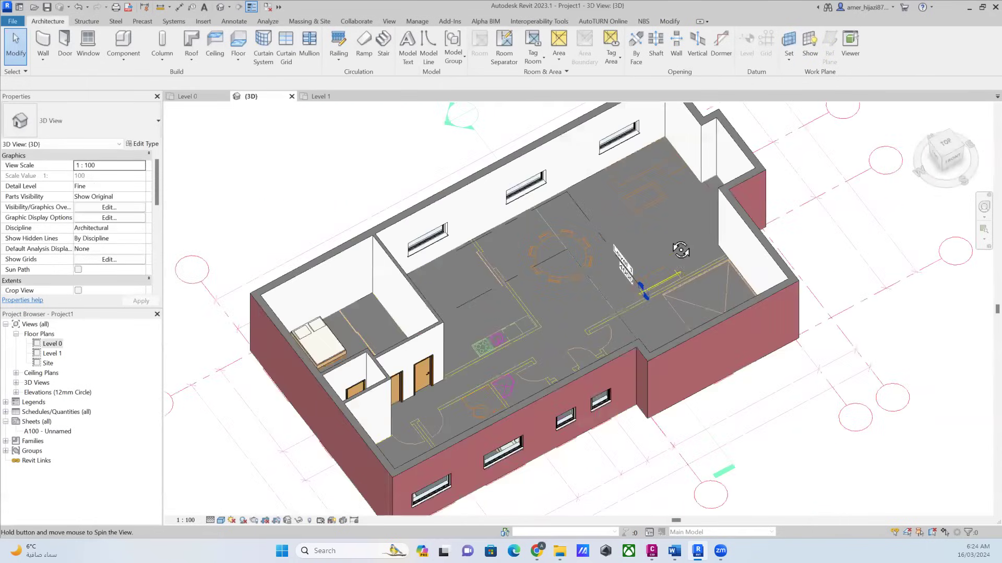
pyautogui.keyDown('shift'); pyautogui.moveTo(676, 291); pyautogui.dragTo(693, 354, button='middle'); pyautogui.keyUp('shift')
pyautogui.keyDown('shift'); pyautogui.moveTo(662, 302); pyautogui.dragTo(718, 358, button='middle'); pyautogui.keyUp('shift')
pyautogui.scroll(-2, 664, 257)
pyautogui.keyDown('shift'); pyautogui.moveTo(654, 376); pyautogui.dragTo(673, 349, button='middle'); pyautogui.keyUp('shift')
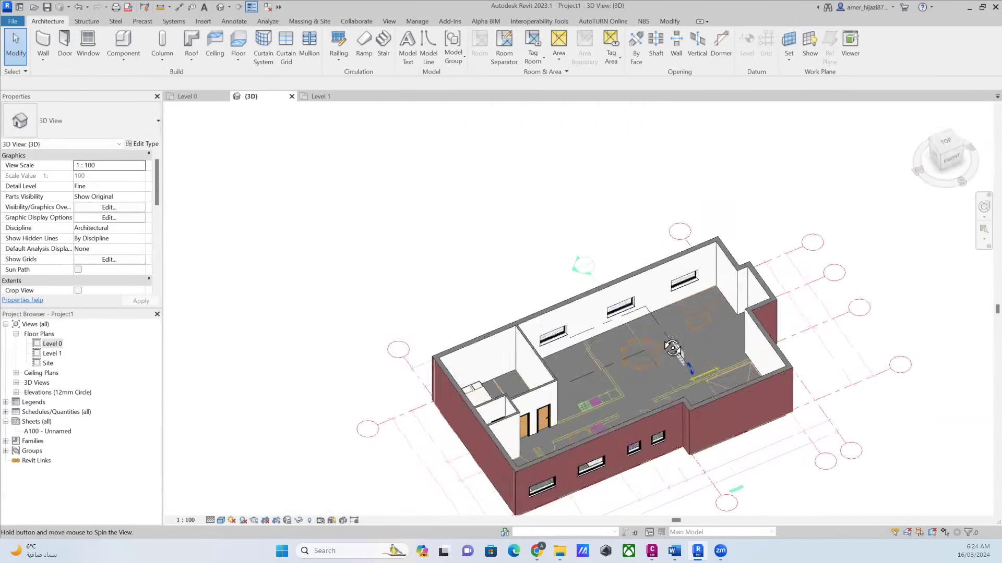
# On the Level 0 plan, start another architectural floor and trace its boundary along the outer face of the upper exterior wall.
pyautogui.doubleClick(52, 344)
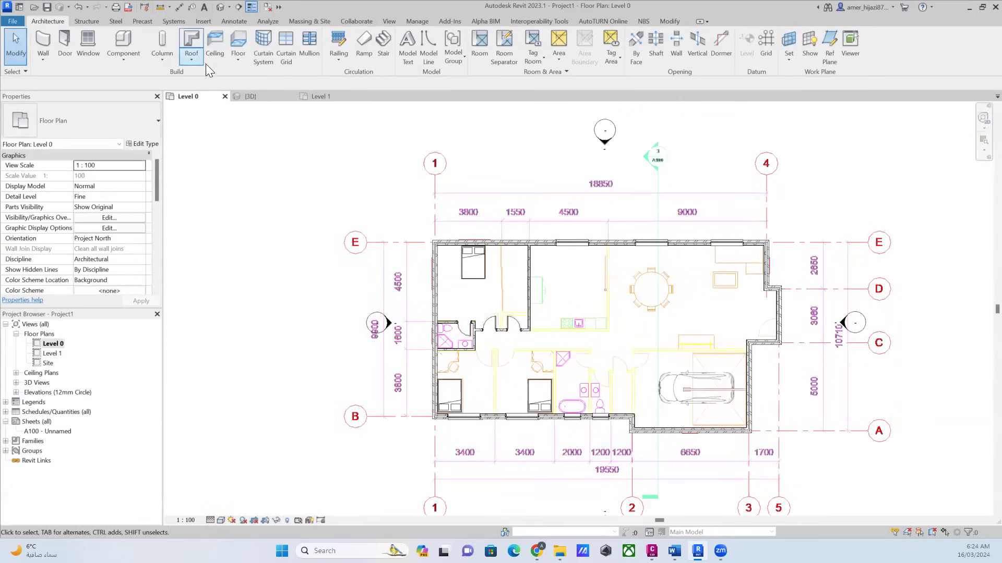
pyautogui.click(238, 58)
pyautogui.click(260, 78)
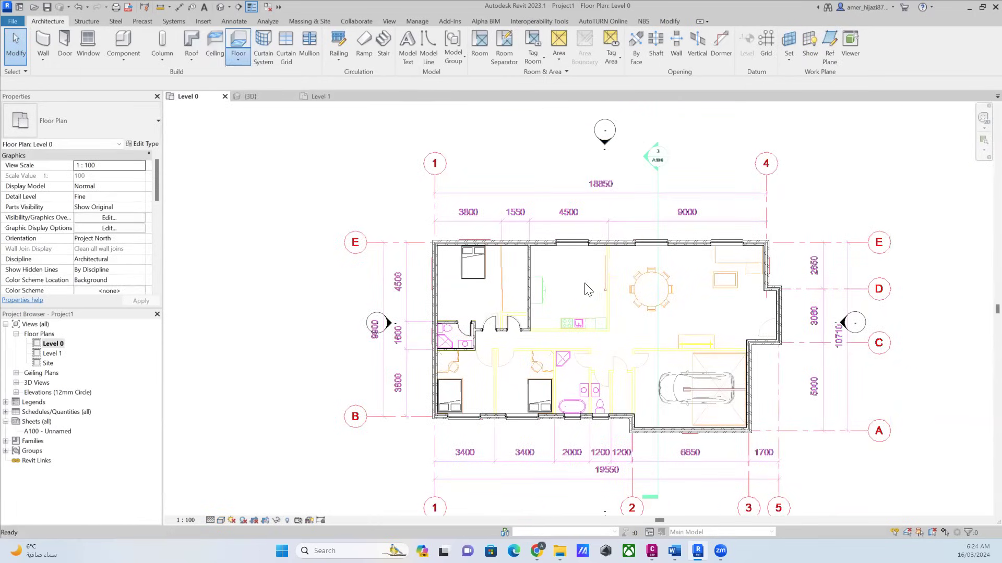
pyautogui.click(529, 37)
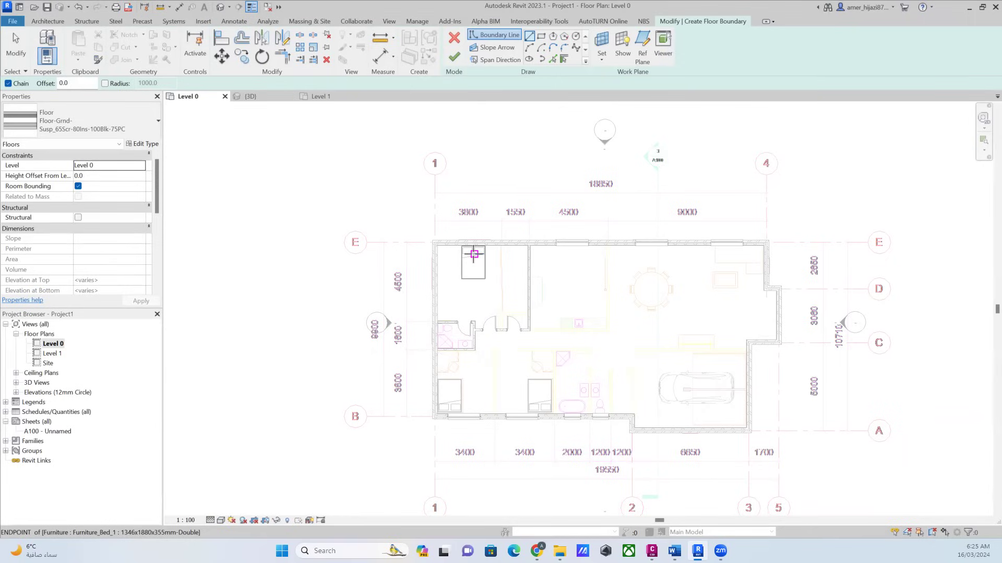
pyautogui.scroll(6, 416, 217)
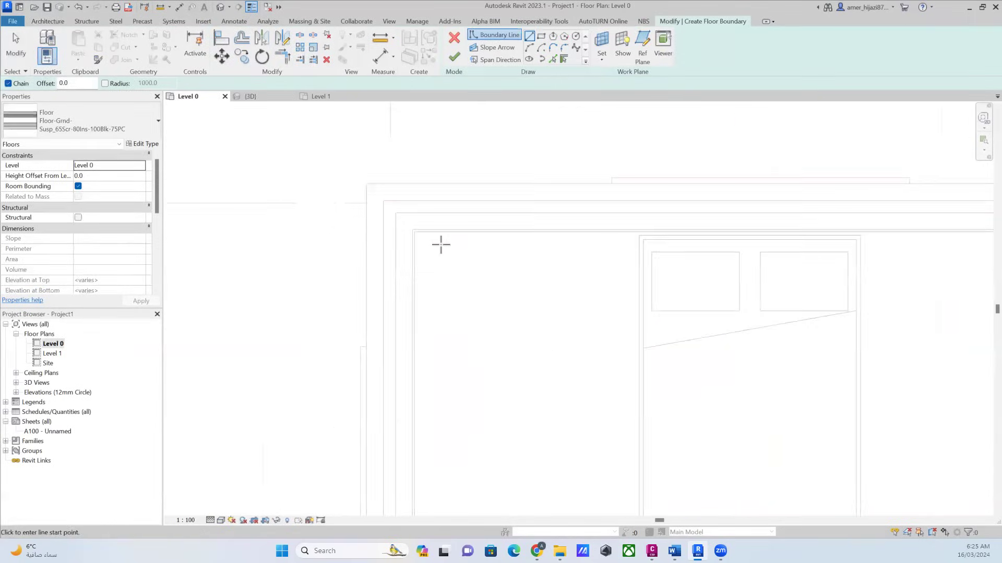
pyautogui.click(371, 183)
pyautogui.scroll(-6, 367, 186)
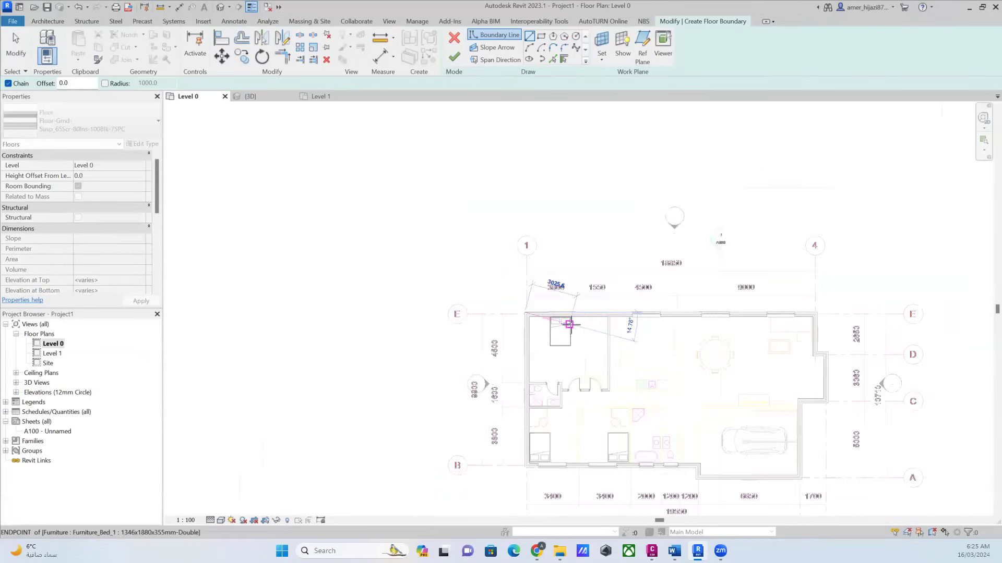
pyautogui.scroll(6, 697, 334)
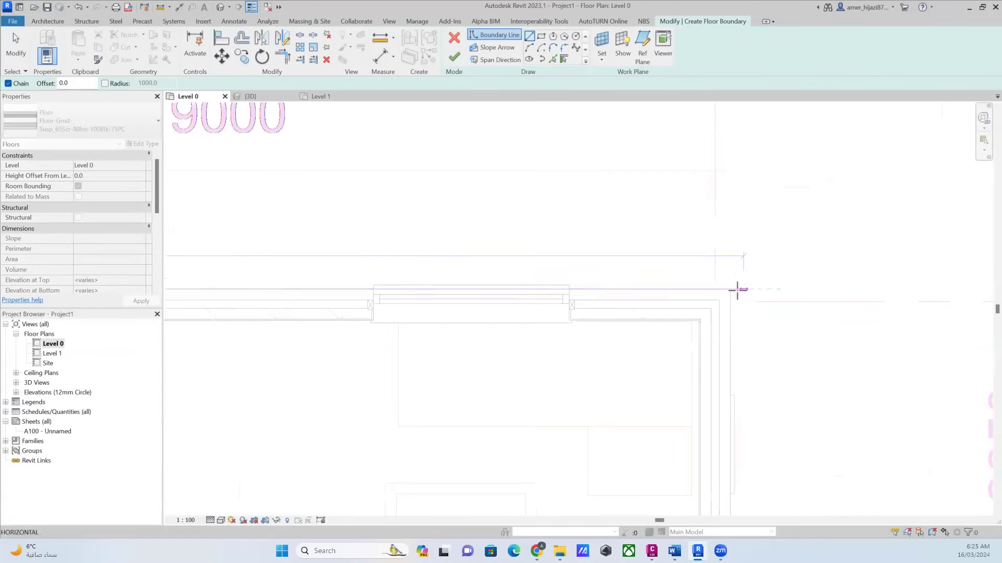
pyautogui.click(731, 289)
# Continue the second floor's boundary along the outer faces of the right exterior wall and around the entrance projection to the garage.
pyautogui.scroll(-2, 722, 353)
pyautogui.scroll(5, 592, 335)
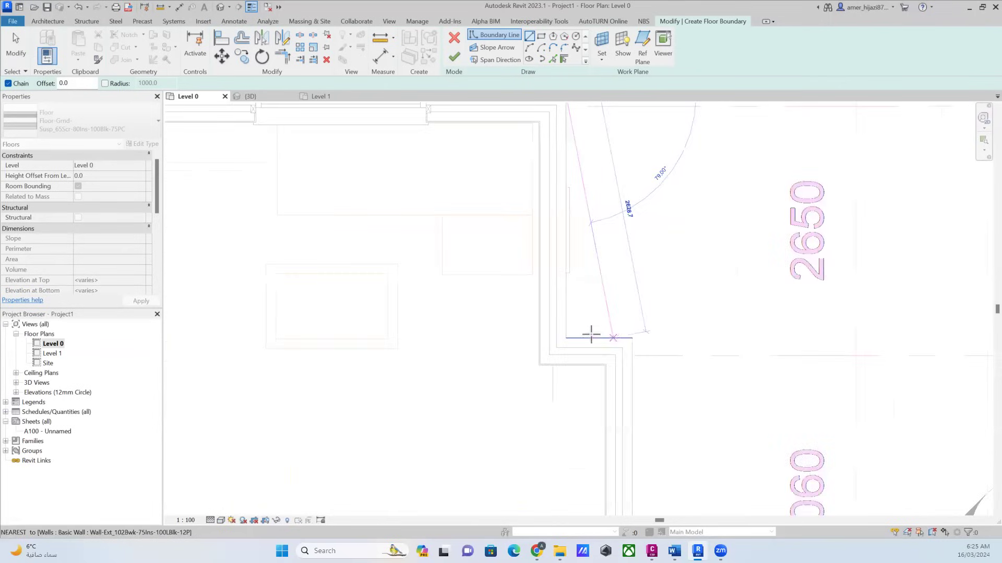
pyautogui.scroll(1, 570, 342)
pyautogui.click(560, 338)
pyautogui.click(691, 339)
pyautogui.scroll(-6, 696, 347)
pyautogui.scroll(-4, 695, 345)
pyautogui.scroll(5, 691, 405)
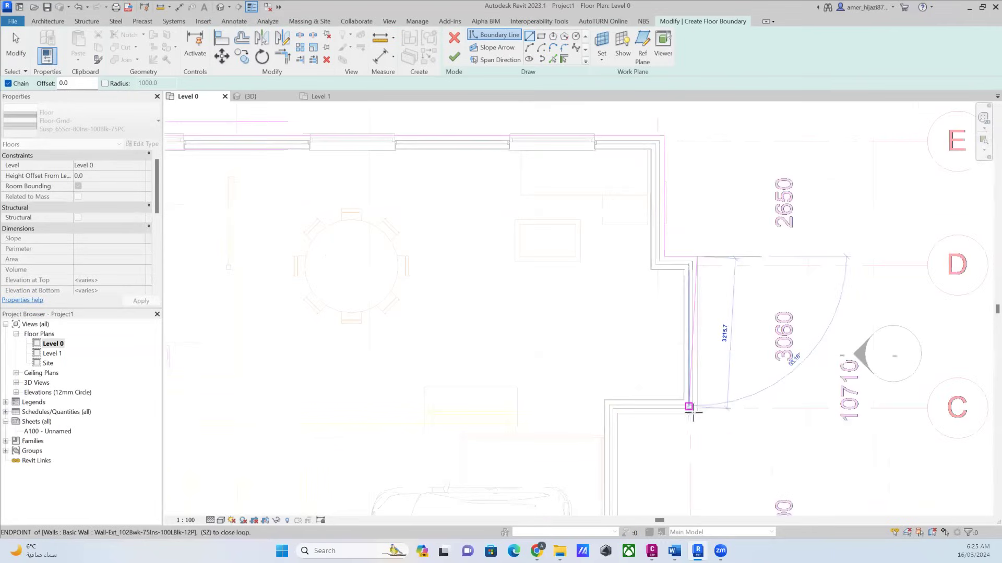
pyautogui.scroll(1, 700, 418)
pyautogui.click(700, 417)
pyautogui.click(577, 416)
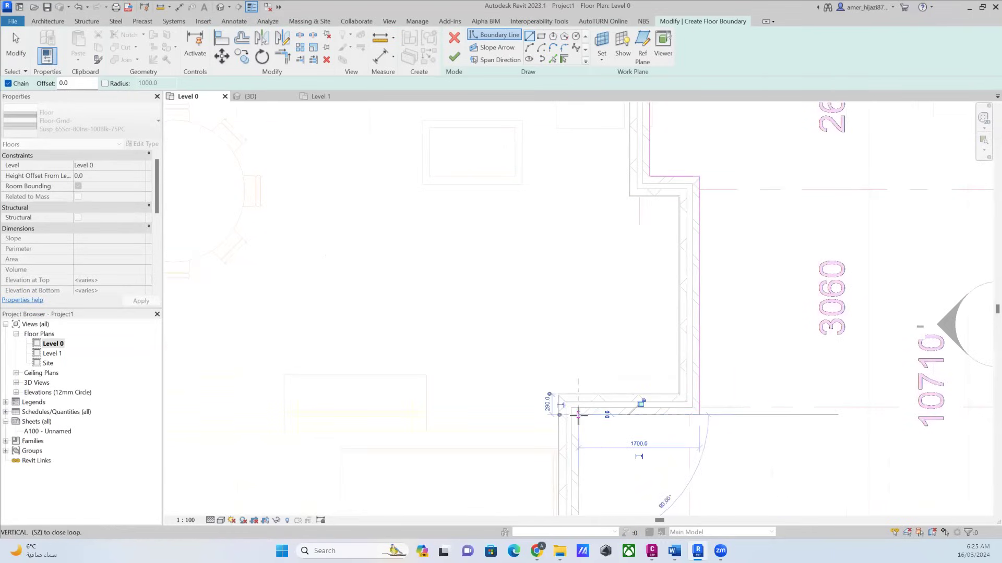
# Trace the second floor's boundary along the outer faces of the garage's right and lower walls.
pyautogui.scroll(-5, 589, 351)
pyautogui.moveTo(623, 404); pyautogui.dragTo(690, 195, button='middle')
pyautogui.scroll(3, 639, 394)
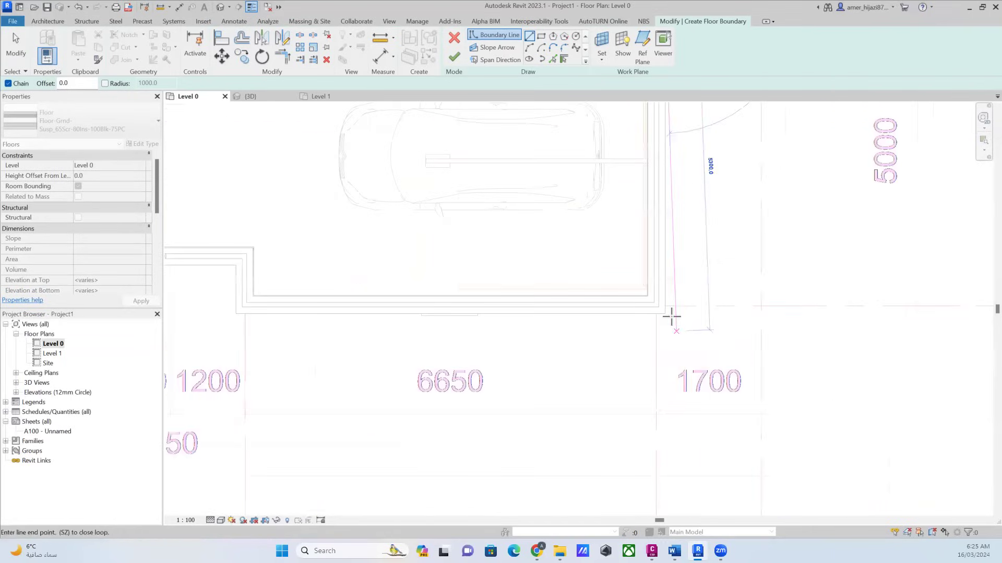
pyautogui.click(664, 313)
pyautogui.scroll(-2, 564, 340)
pyautogui.scroll(4, 539, 339)
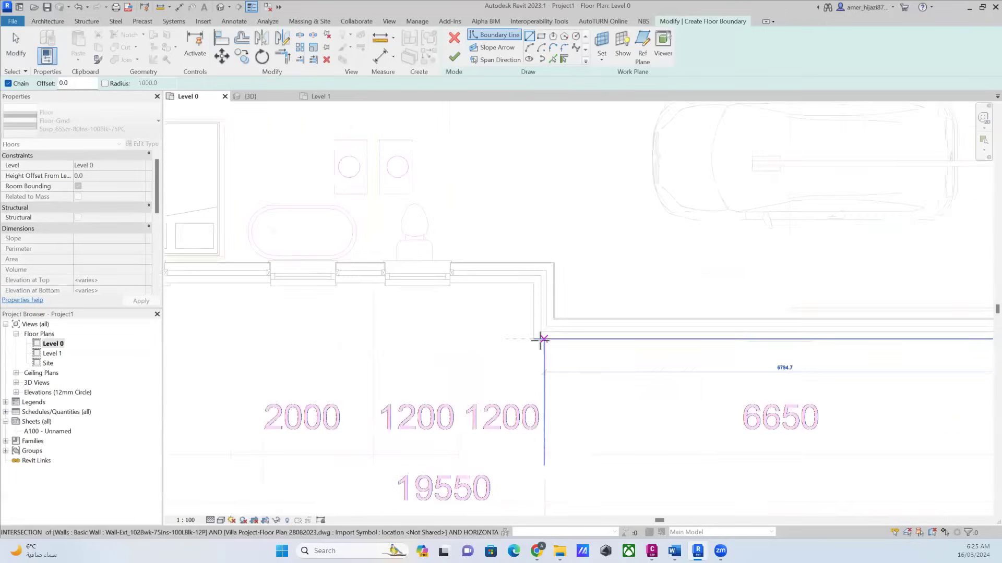
pyautogui.click(529, 338)
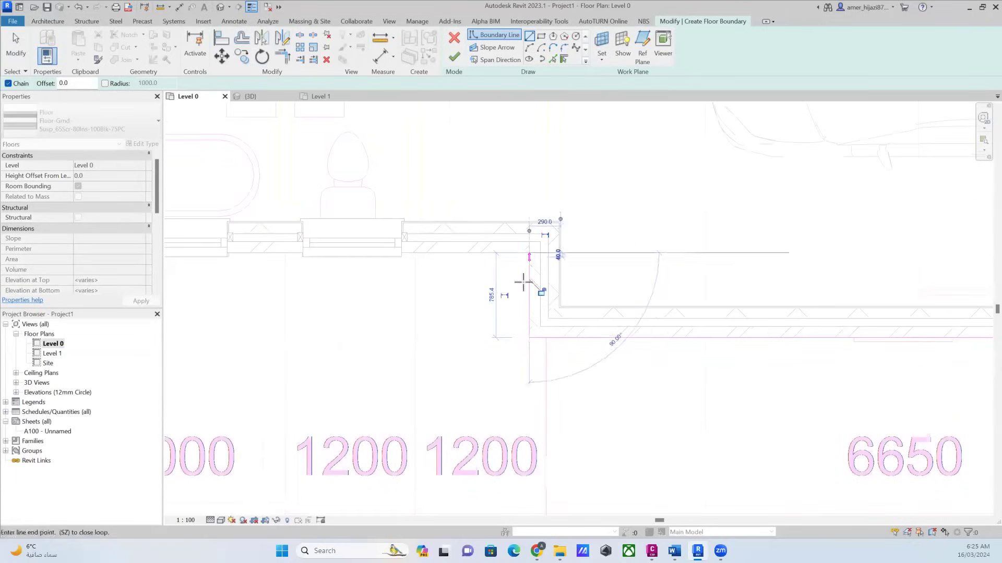
# Complete the second floor's boundary along the outer faces of the remaining lower wall and left exterior wall, and finish the floor.
pyautogui.scroll(-2, 525, 284)
pyautogui.moveTo(586, 336); pyautogui.dragTo(891, 395, button='middle')
pyautogui.moveTo(394, 317); pyautogui.dragTo(552, 513, button='middle')
pyautogui.click(422, 323)
pyautogui.scroll(-3, 529, 313)
pyautogui.scroll(4, 498, 174)
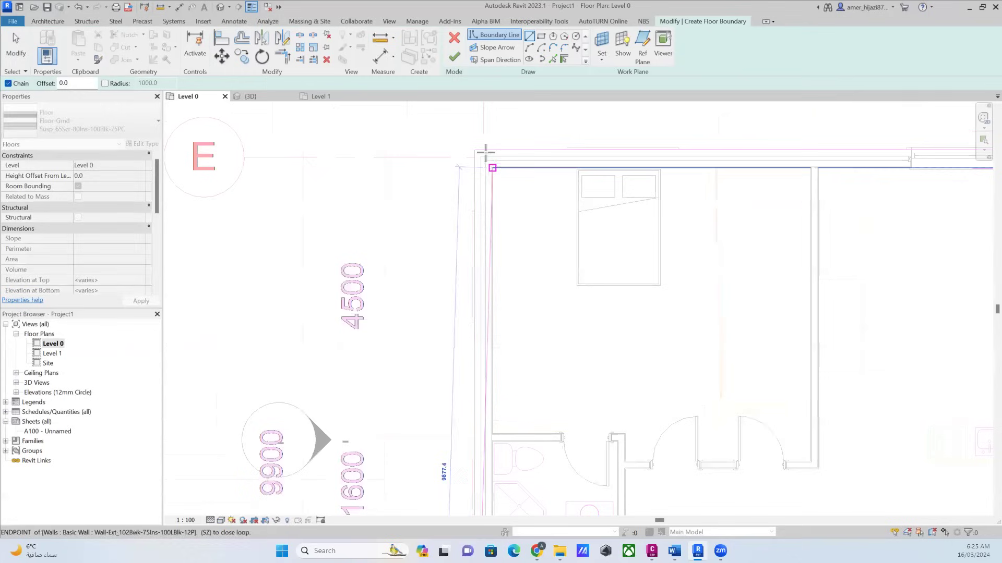
pyautogui.click(474, 150)
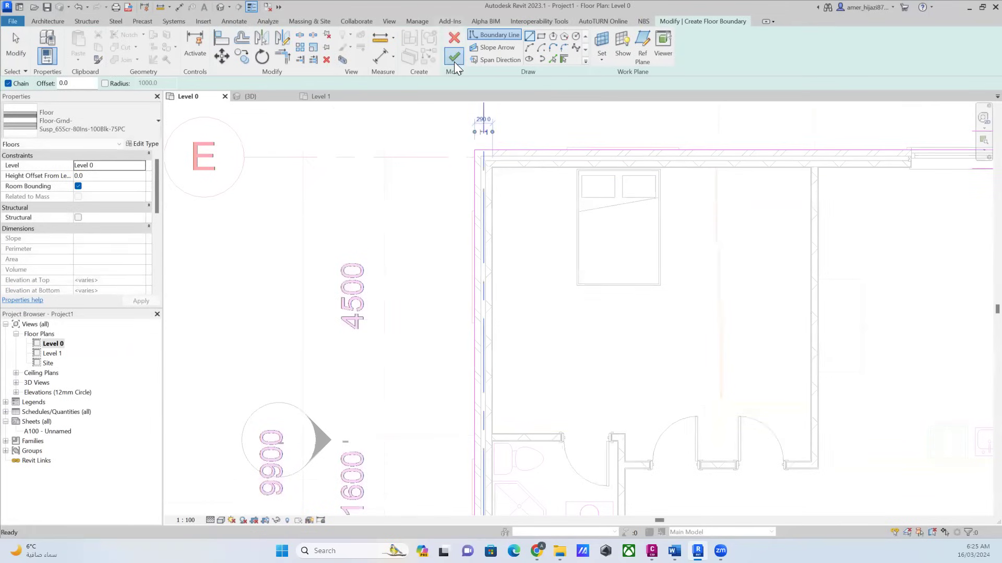
pyautogui.click(454, 62)
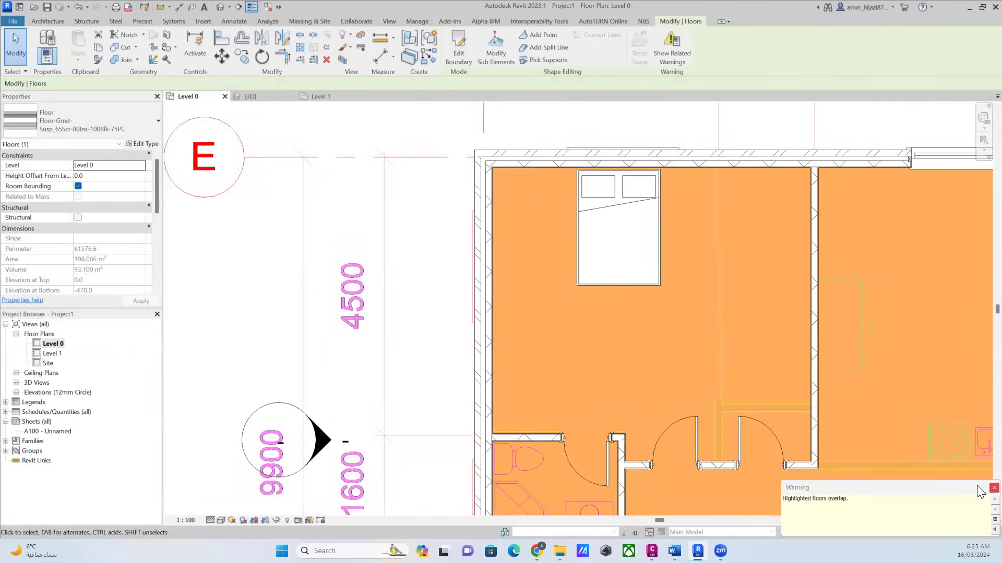
pyautogui.click(993, 487)
# Deselect the second floor and examine it in the 3D view together with the walls and furniture.
pyautogui.scroll(-3, 709, 369)
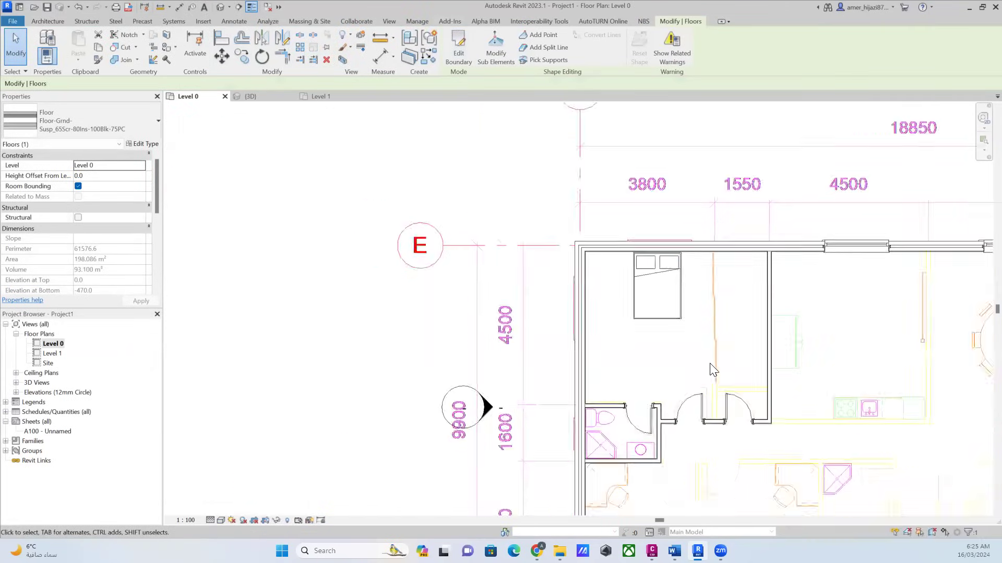
pyautogui.click(294, 111)
pyautogui.click(224, 8)
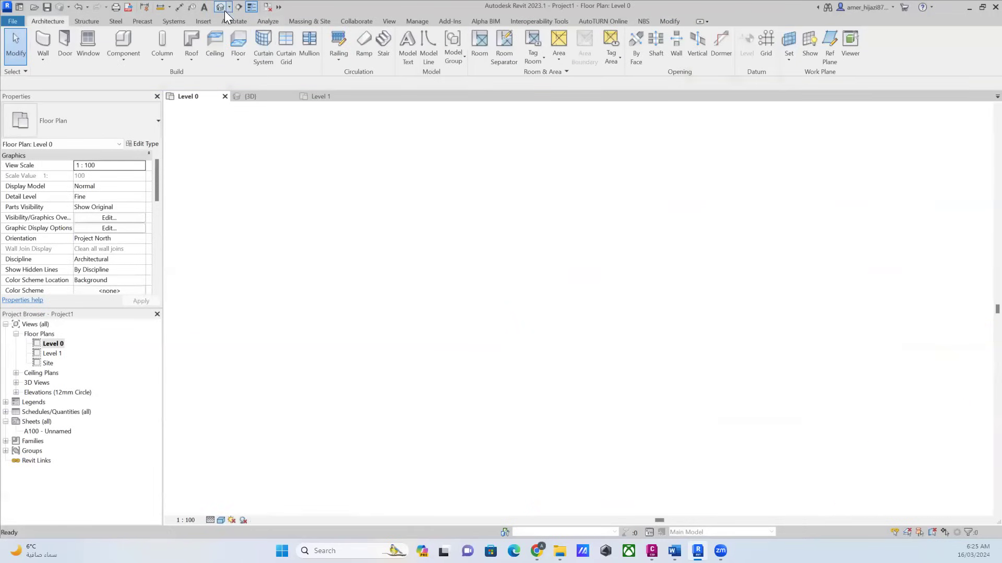
pyautogui.keyDown('shift'); pyautogui.moveTo(623, 398); pyautogui.dragTo(596, 414, button='middle'); pyautogui.keyUp('shift')
pyautogui.scroll(2, 581, 323)
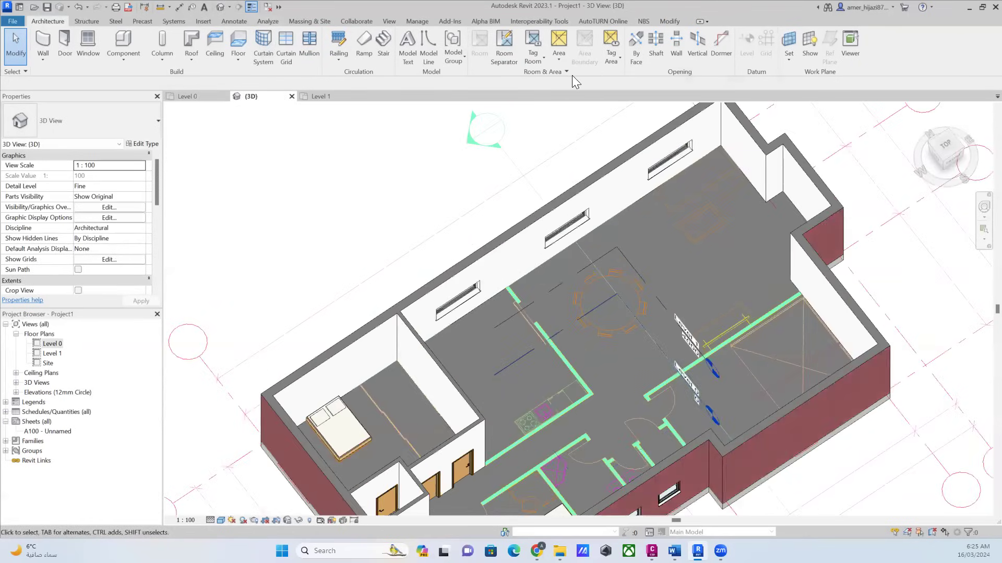
pyautogui.scroll(-1, 387, 258)
pyautogui.scroll(-1, 419, 305)
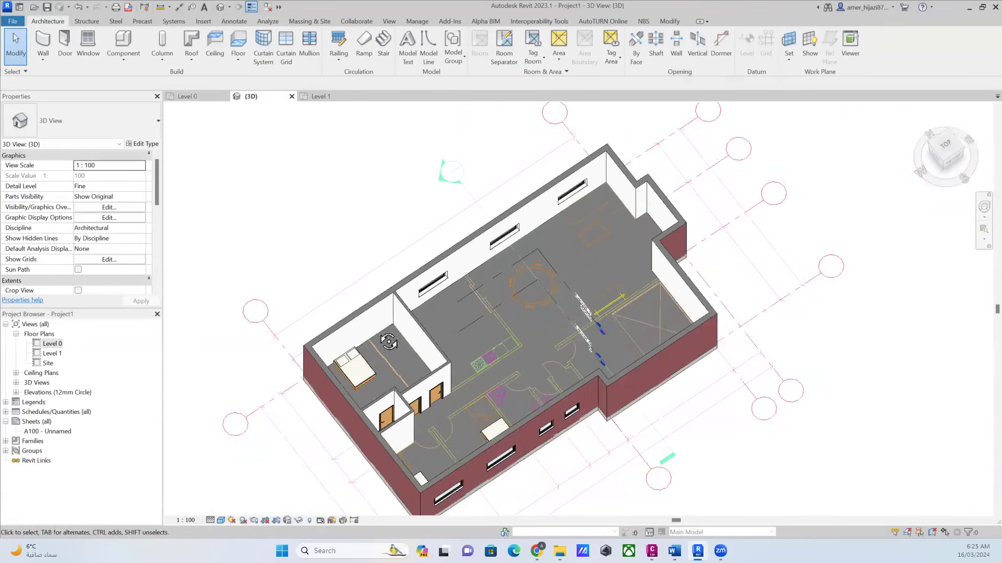
pyautogui.keyDown('shift'); pyautogui.moveTo(388, 337); pyautogui.dragTo(7, 302, button='middle'); pyautogui.keyUp('shift')
# On the Level 1 plan, start a roof by footprint and draw its boundary along the inner face of the upper exterior wall.
pyautogui.doubleClick(52, 354)
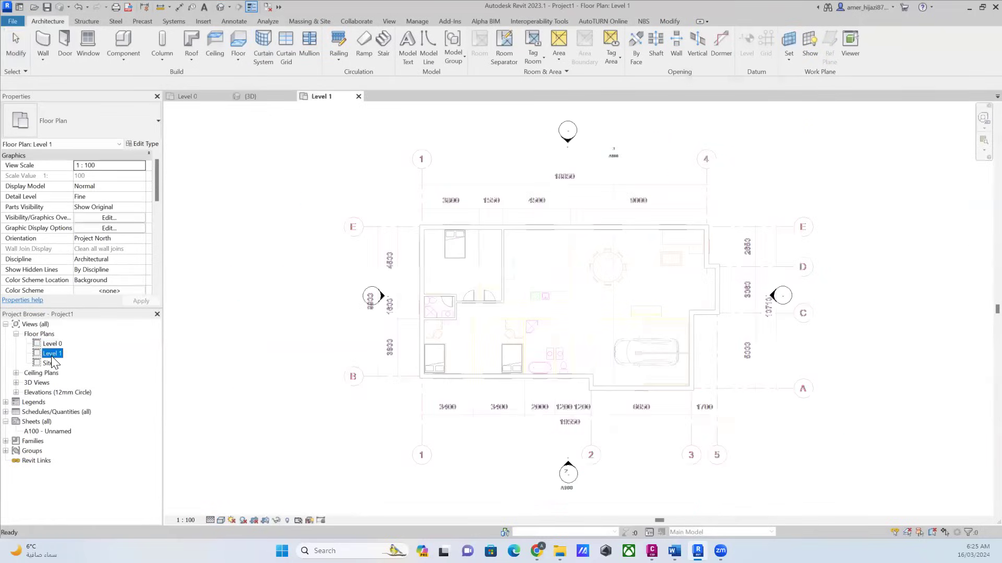
pyautogui.click(193, 58)
pyautogui.click(212, 78)
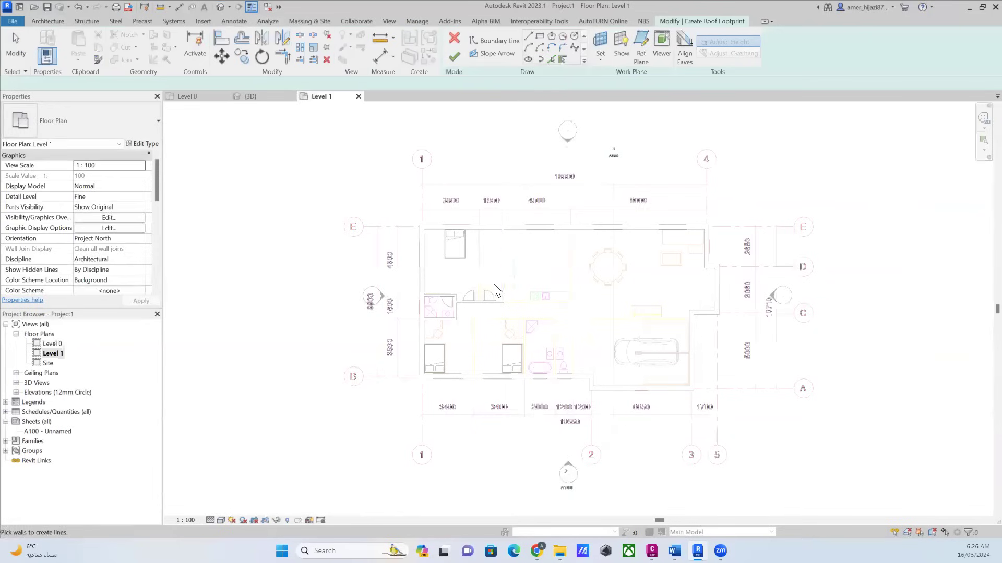
pyautogui.click(528, 35)
pyautogui.scroll(3, 438, 228)
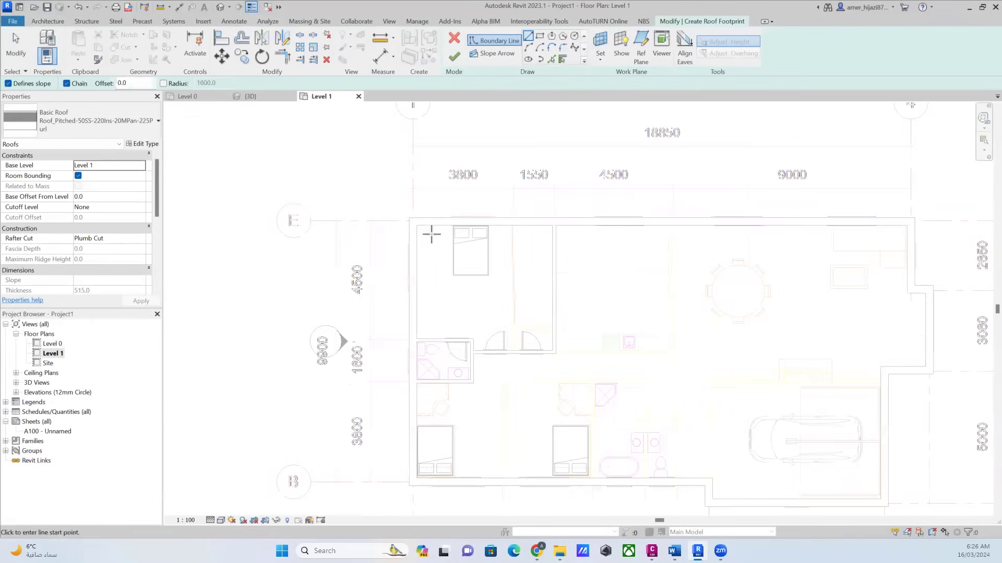
pyautogui.click(417, 225)
pyautogui.moveTo(856, 297); pyautogui.dragTo(643, 287, button='middle')
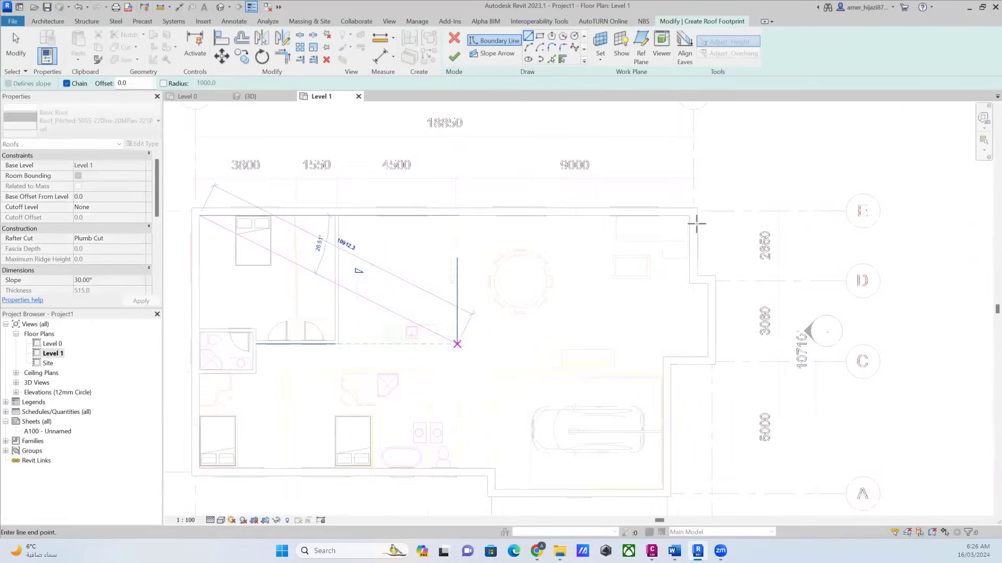
pyautogui.scroll(2, 699, 225)
pyautogui.click(686, 210)
pyautogui.click(686, 208)
# Continue the roof footprint along the inner faces of the right exterior wall and around the entrance projection to the garage.
pyautogui.click(686, 311)
pyautogui.click(712, 312)
pyautogui.click(714, 423)
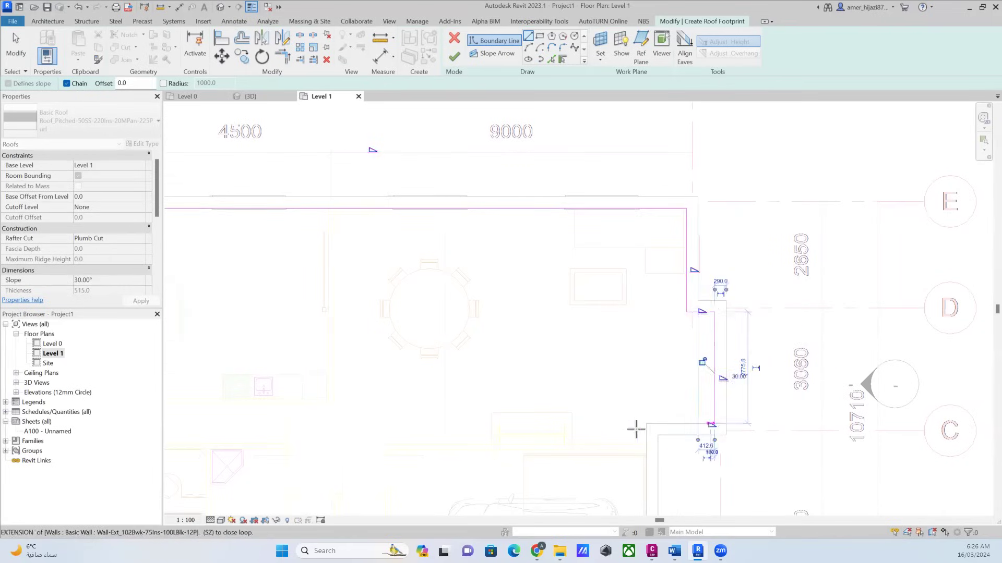
pyautogui.click(644, 424)
# Trace the roof footprint along the inner faces of the garage's right, lower and short left walls.
pyautogui.scroll(-2, 646, 452)
pyautogui.moveTo(646, 452); pyautogui.dragTo(665, 324, button='middle')
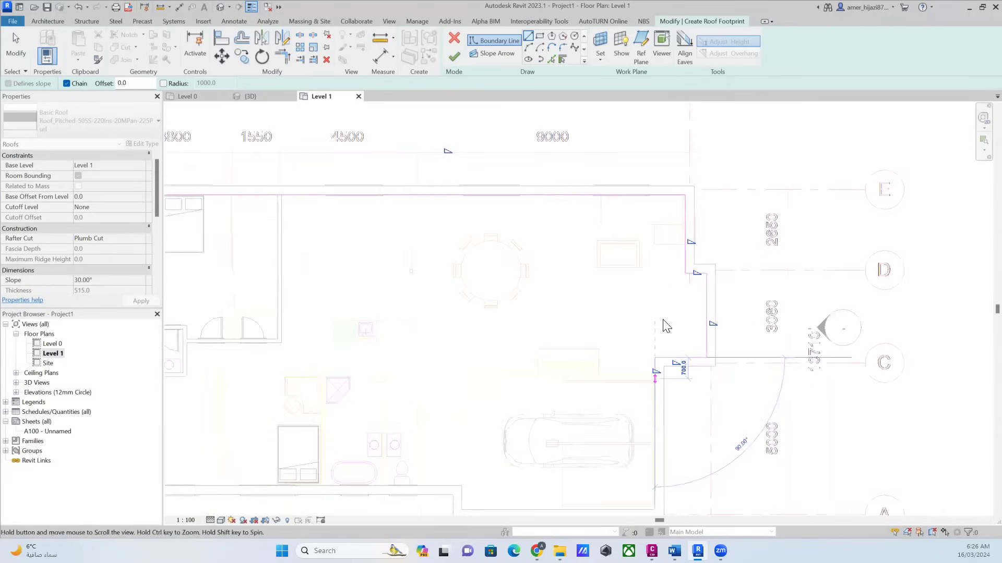
pyautogui.scroll(3, 671, 462)
pyautogui.click(666, 433)
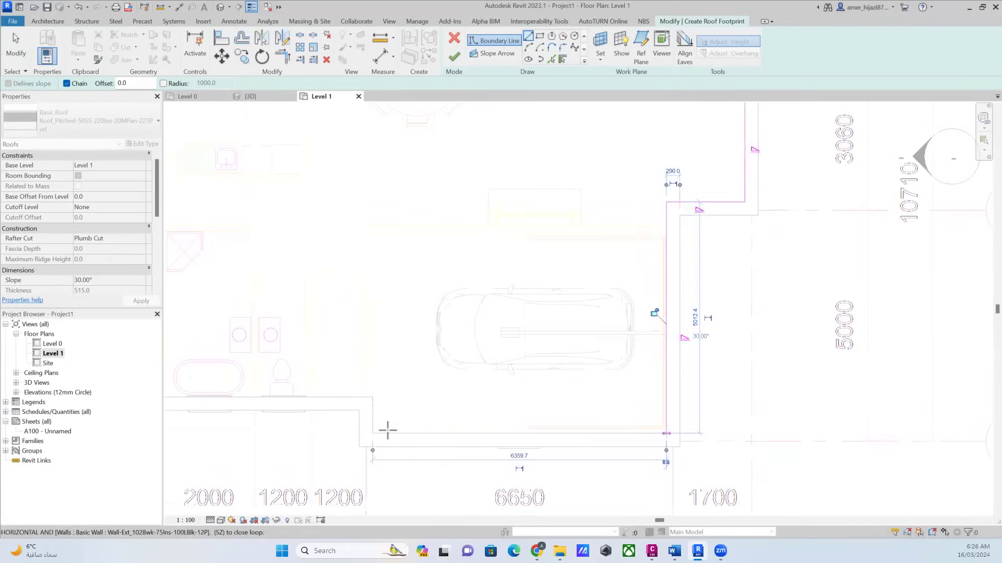
pyautogui.click(372, 433)
pyautogui.click(371, 397)
# Trace the roof footprint along the inner face of the lower exterior wall to the building's lower-left corner.
pyautogui.scroll(-3, 449, 390)
pyautogui.moveTo(327, 376); pyautogui.dragTo(697, 392, button='middle')
pyautogui.scroll(3, 422, 408)
pyautogui.scroll(2, 436, 417)
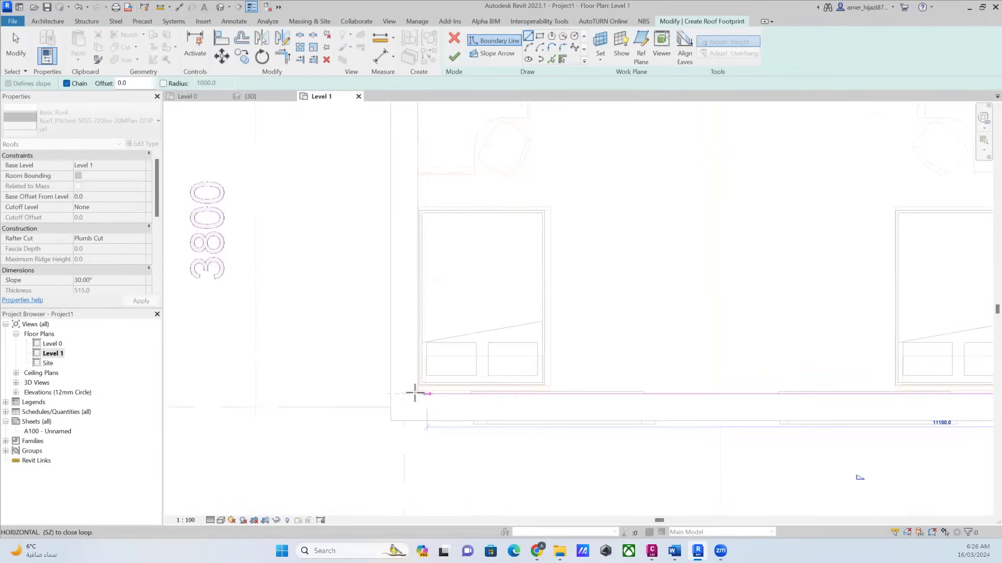
pyautogui.scroll(-3, 456, 445)
pyautogui.scroll(-4, 499, 492)
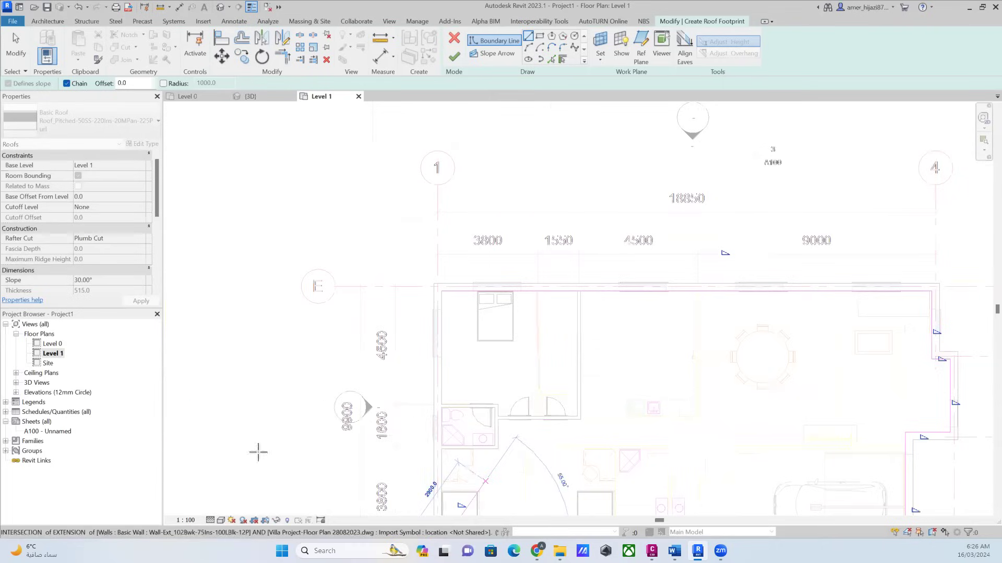
# Close the roof footprint along the left exterior wall at the upper-left corner and finish the roof.
pyautogui.scroll(4, 455, 296)
pyautogui.scroll(2, 455, 297)
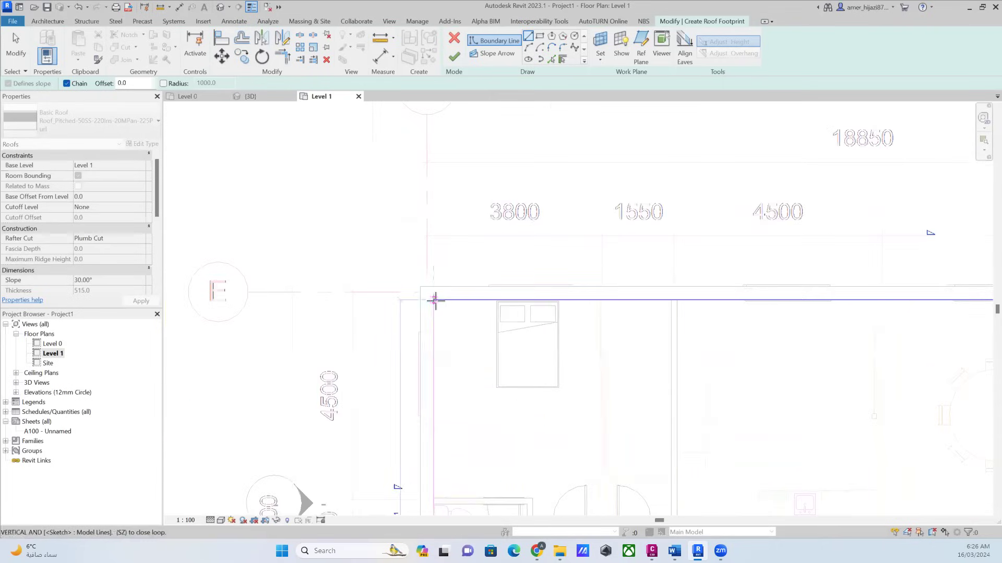
pyautogui.click(434, 298)
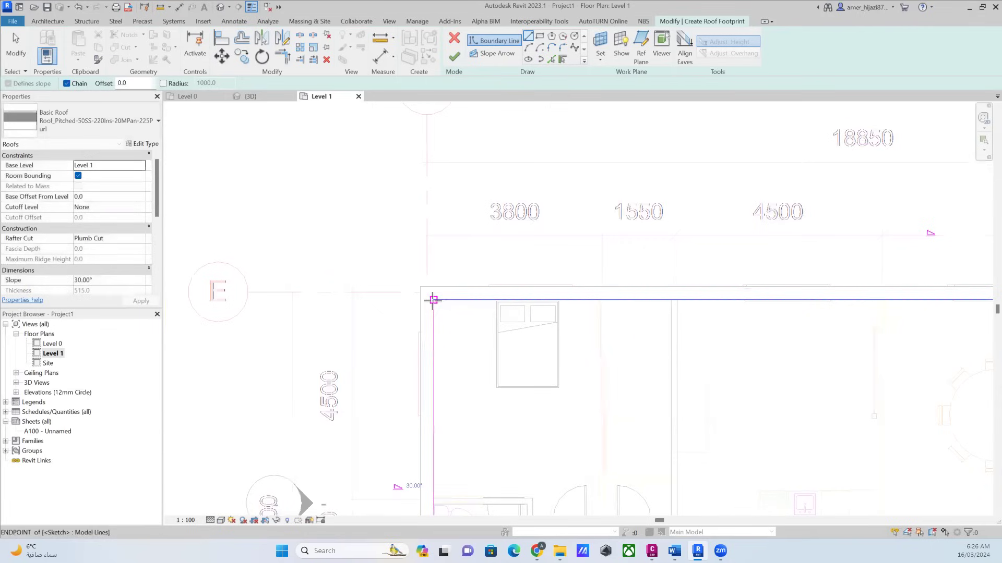
pyautogui.click(453, 60)
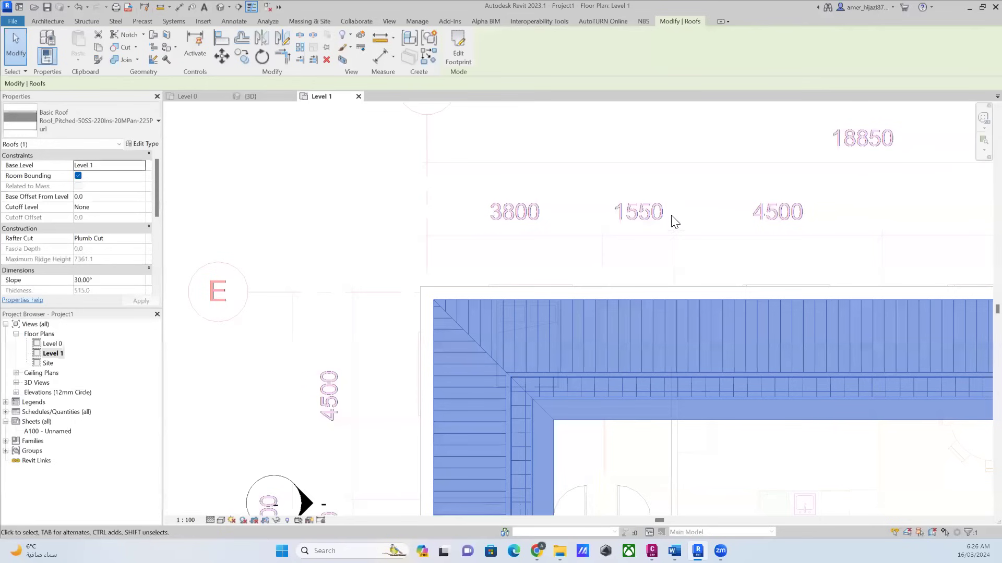
# Examine the pitched roof in plan and in the 3D view, looking at its edges against the exterior walls from several angles.
pyautogui.scroll(-5, 582, 293)
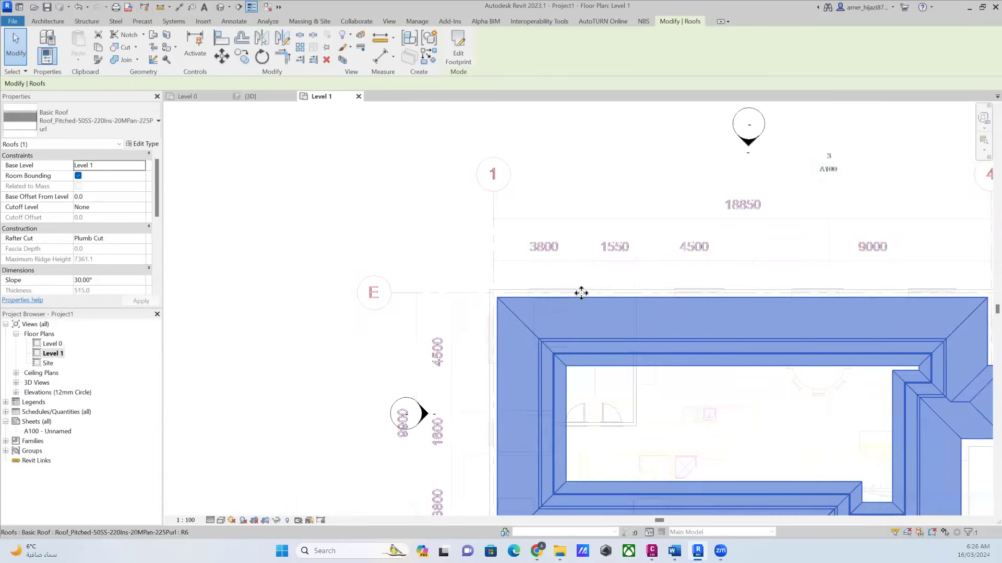
pyautogui.click(220, 6)
pyautogui.keyDown('shift'); pyautogui.moveTo(595, 313); pyautogui.dragTo(542, 495, button='middle'); pyautogui.keyUp('shift')
pyautogui.moveTo(470, 462)
pyautogui.keyDown('shift'); pyautogui.mouseDown(button='middle')
pyautogui.moveTo(576, 454)
pyautogui.moveTo(425, 470)
pyautogui.moveTo(532, 426)
pyautogui.moveTo(268, 416)
pyautogui.moveTo(483, 450)
pyautogui.moveTo(487, 386)
pyautogui.mouseUp(button='middle'); pyautogui.keyUp('shift')
pyautogui.scroll(-2, 500, 399)
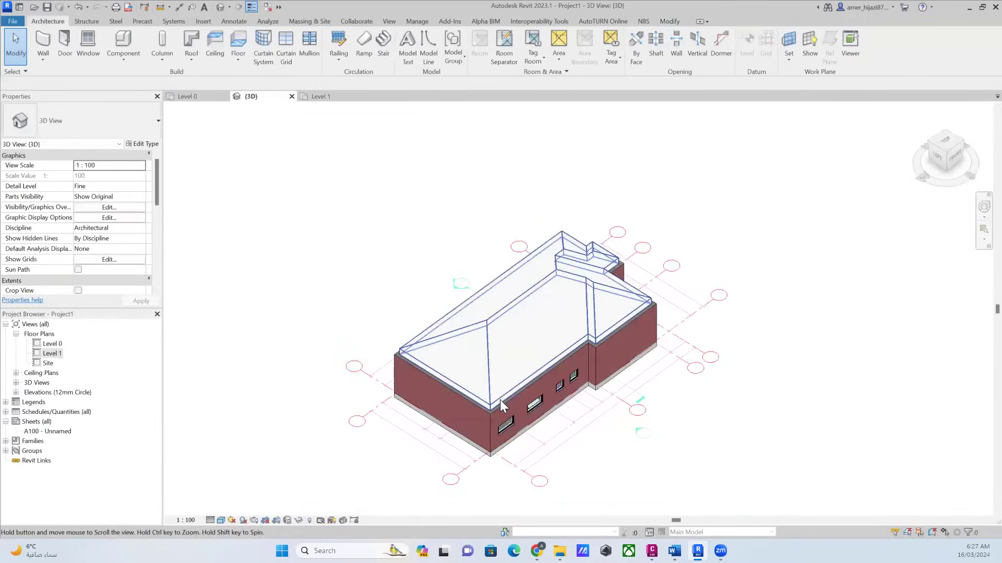
pyautogui.scroll(3, 500, 399)
pyautogui.scroll(1, 431, 330)
pyautogui.keyDown('shift'); pyautogui.moveTo(610, 361); pyautogui.dragTo(637, 380, button='middle'); pyautogui.keyUp('shift')
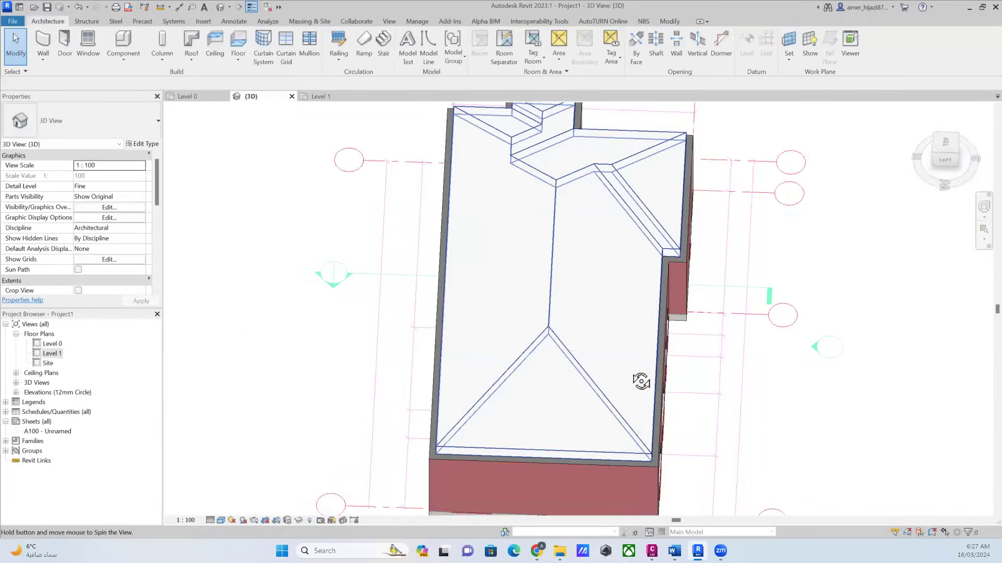
pyautogui.keyDown('shift'); pyautogui.moveTo(521, 224); pyautogui.dragTo(510, 385, button='middle'); pyautogui.keyUp('shift')
pyautogui.scroll(4, 498, 379)
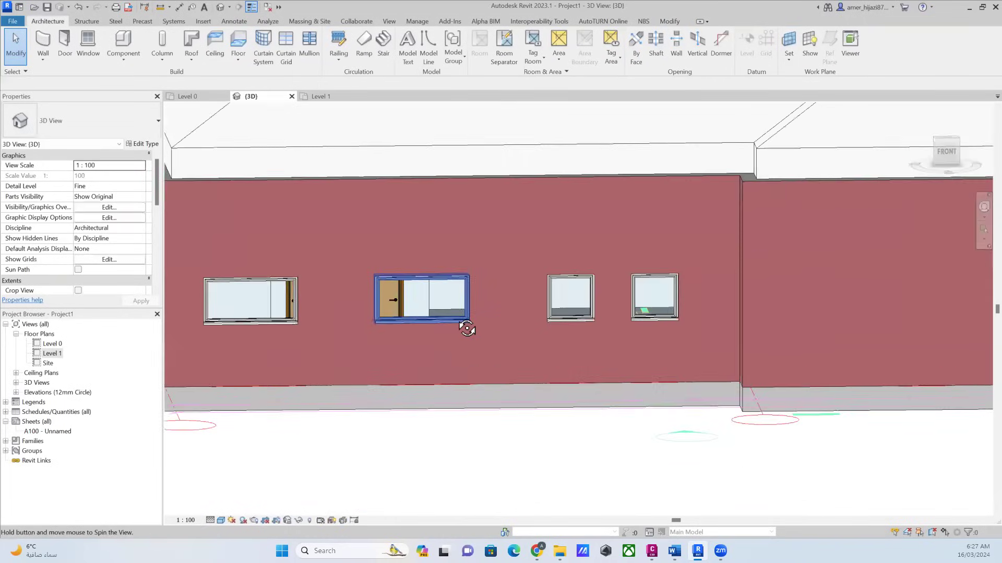
pyautogui.scroll(-5, 398, 340)
pyautogui.keyDown('shift'); pyautogui.moveTo(410, 438); pyautogui.dragTo(214, 333, button='middle'); pyautogui.keyUp('shift')
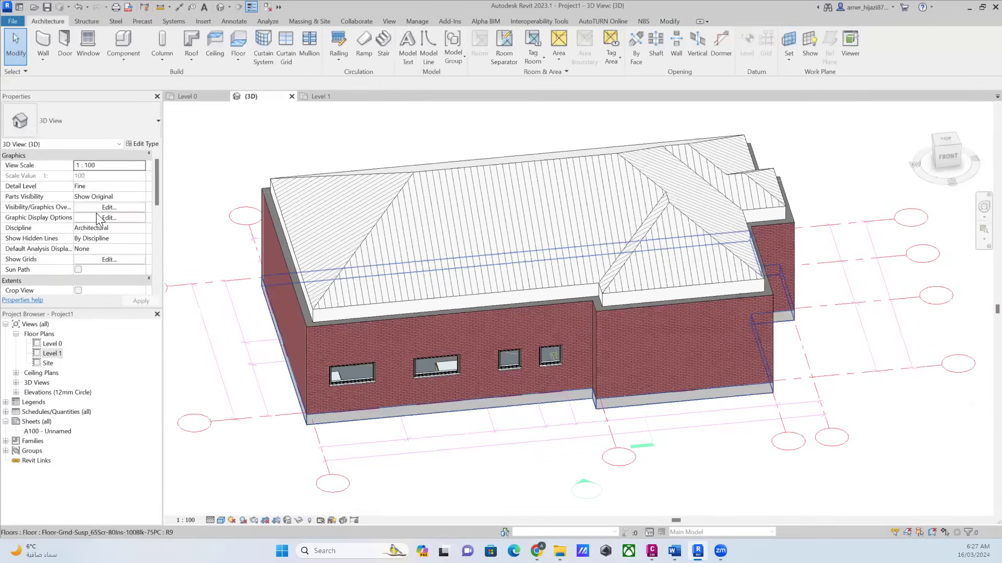
# Enable the 3D view's section box and lower its upper face below the roof to expose the interior.
pyautogui.scroll(-3, 109, 243)
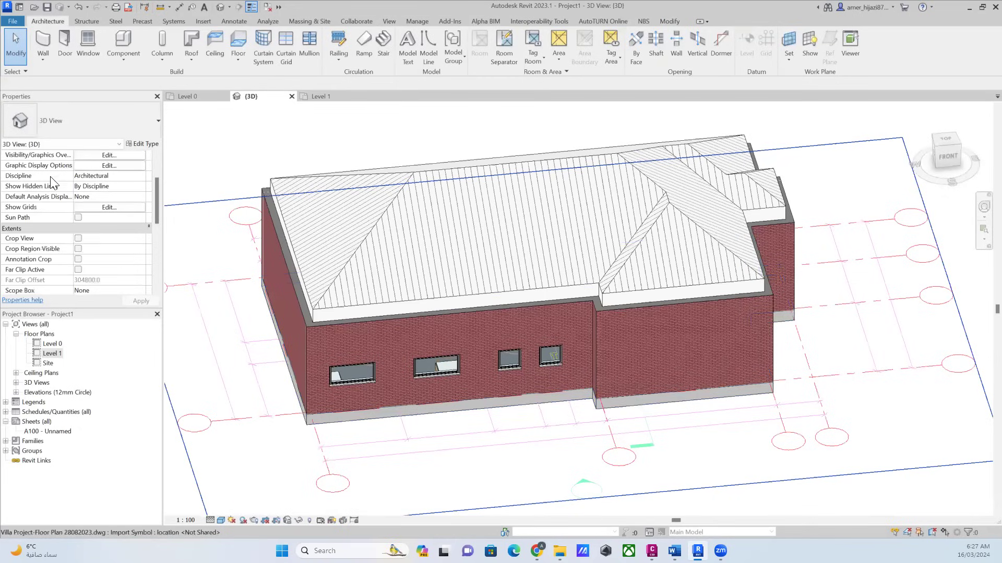
pyautogui.scroll(-3, 96, 248)
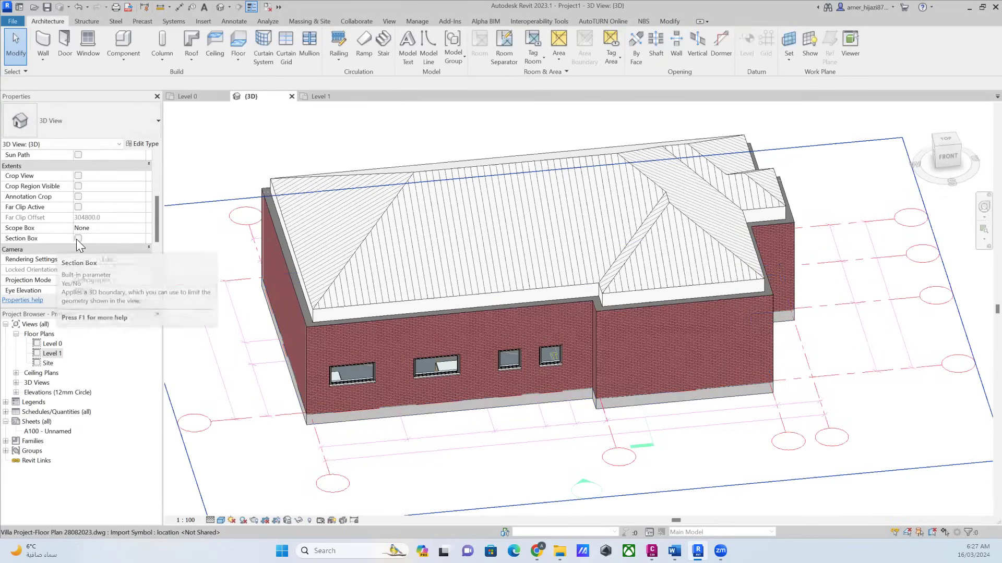
pyautogui.click(78, 238)
pyautogui.scroll(-5, 525, 366)
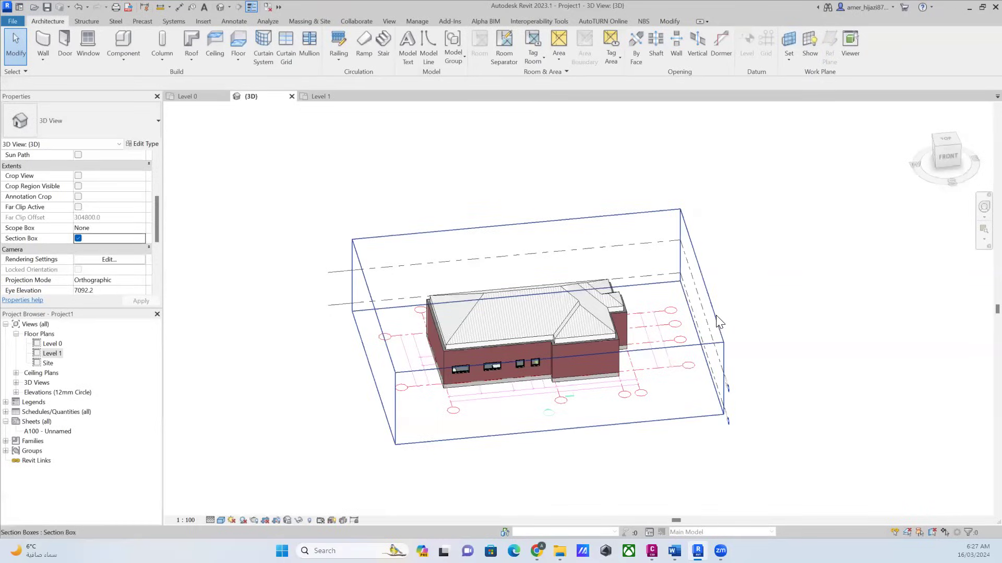
pyautogui.click(720, 322)
pyautogui.scroll(2, 551, 299)
pyautogui.moveTo(532, 305); pyautogui.dragTo(530, 333)
# Examine the villa's sectioned interior from several angles and deselect the section box.
pyautogui.keyDown('shift'); pyautogui.moveTo(543, 430); pyautogui.dragTo(564, 449, button='middle'); pyautogui.keyUp('shift')
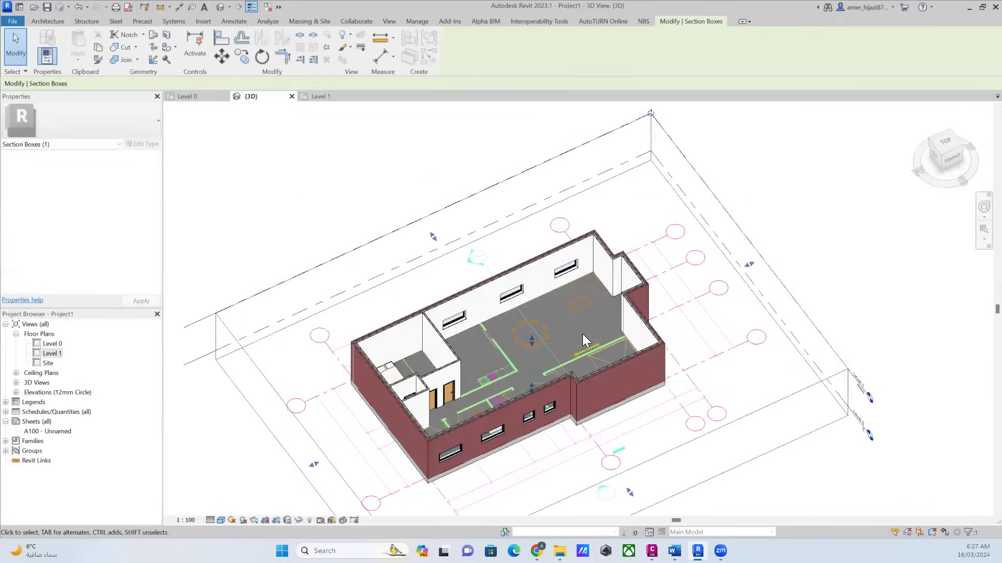
pyautogui.scroll(2, 582, 334)
pyautogui.scroll(-2, 647, 296)
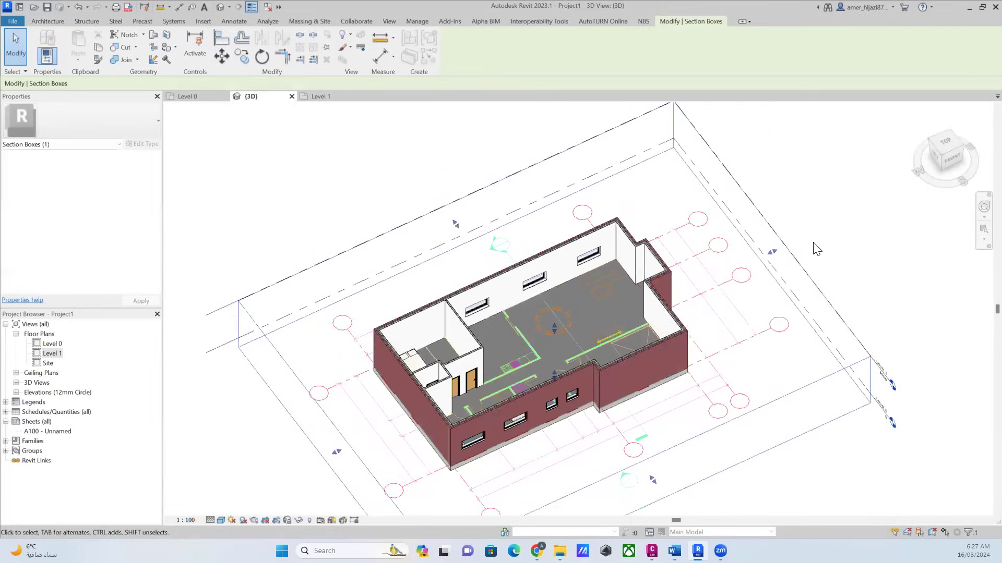
pyautogui.click(794, 230)
pyautogui.keyDown('shift'); pyautogui.moveTo(517, 339); pyautogui.dragTo(528, 353, button='middle'); pyautogui.keyUp('shift')
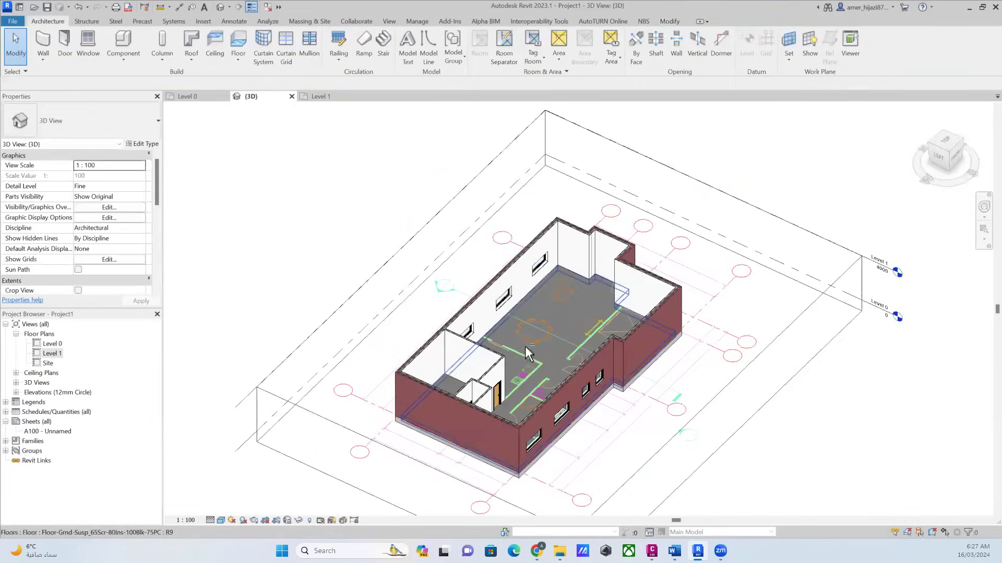
pyautogui.keyDown('shift'); pyautogui.moveTo(392, 291); pyautogui.dragTo(471, 359, button='middle'); pyautogui.keyUp('shift')
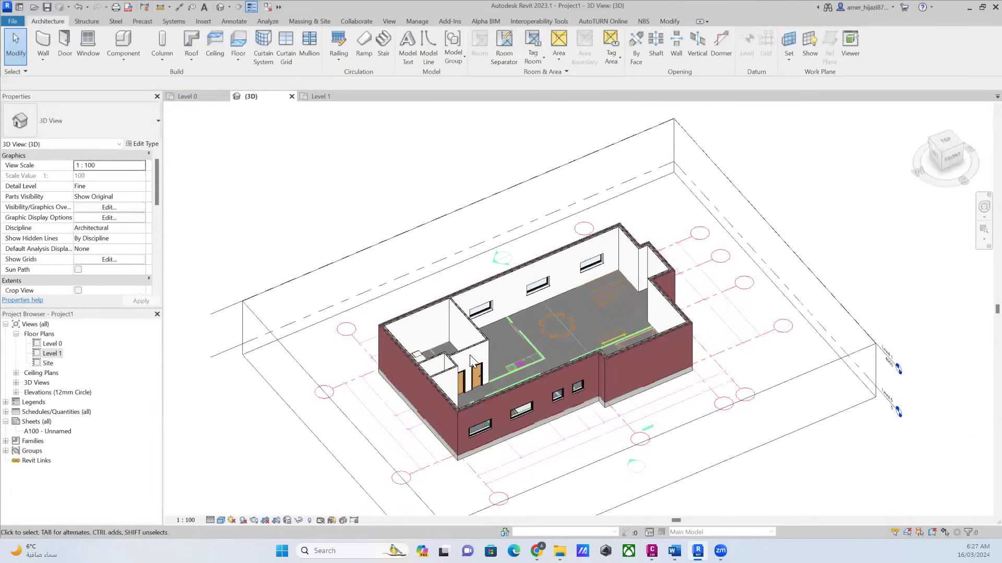
# Disable the 3D view's section box and fit the whole roofed villa in the view.
pyautogui.scroll(-4, 107, 269)
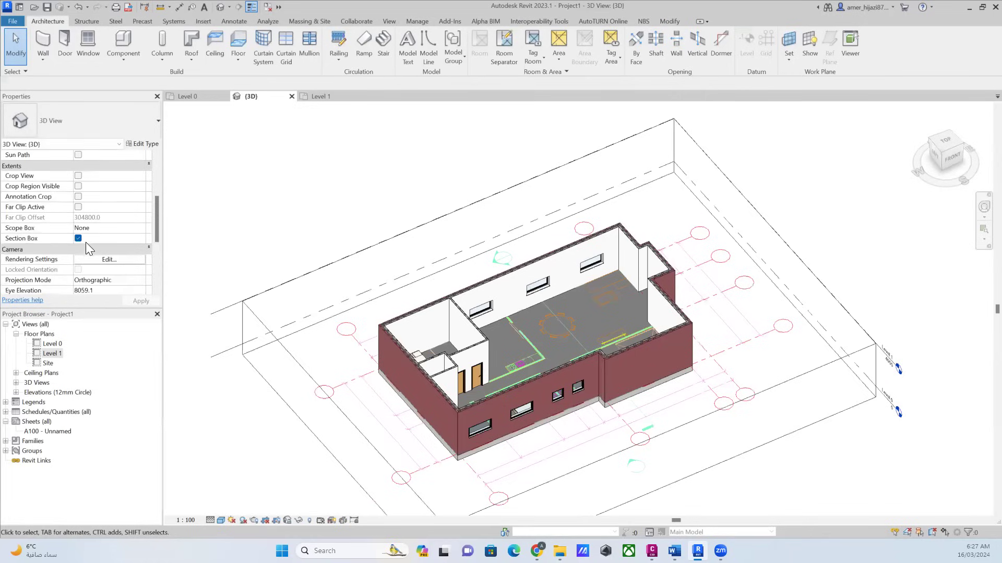
pyautogui.click(78, 238)
pyautogui.moveTo(496, 358)
pyautogui.keyDown('shift'); pyautogui.mouseDown(button='middle')
pyautogui.moveTo(530, 345)
pyautogui.moveTo(528, 389)
pyautogui.mouseUp(button='middle'); pyautogui.keyUp('shift')
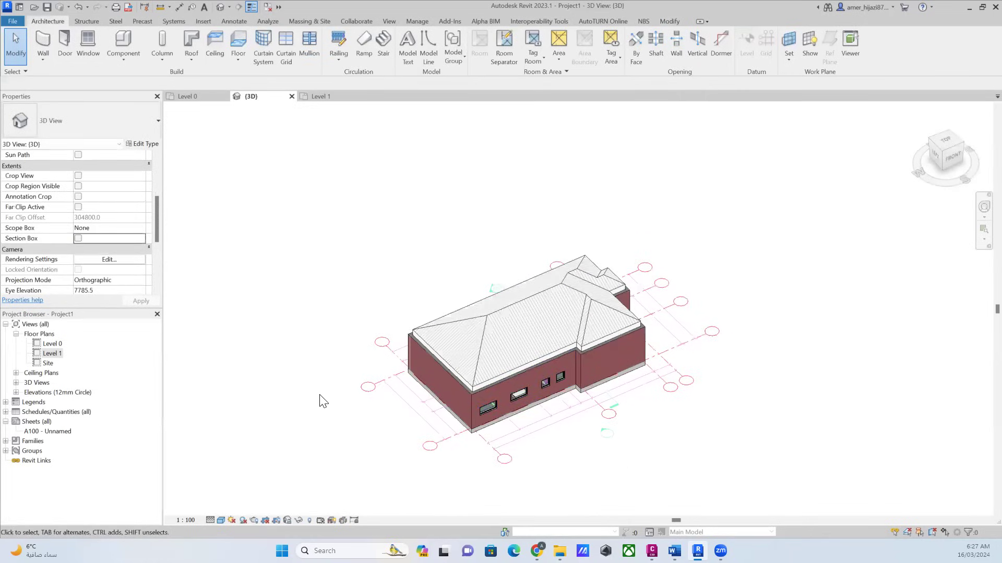
pyautogui.scroll(5, 491, 404)
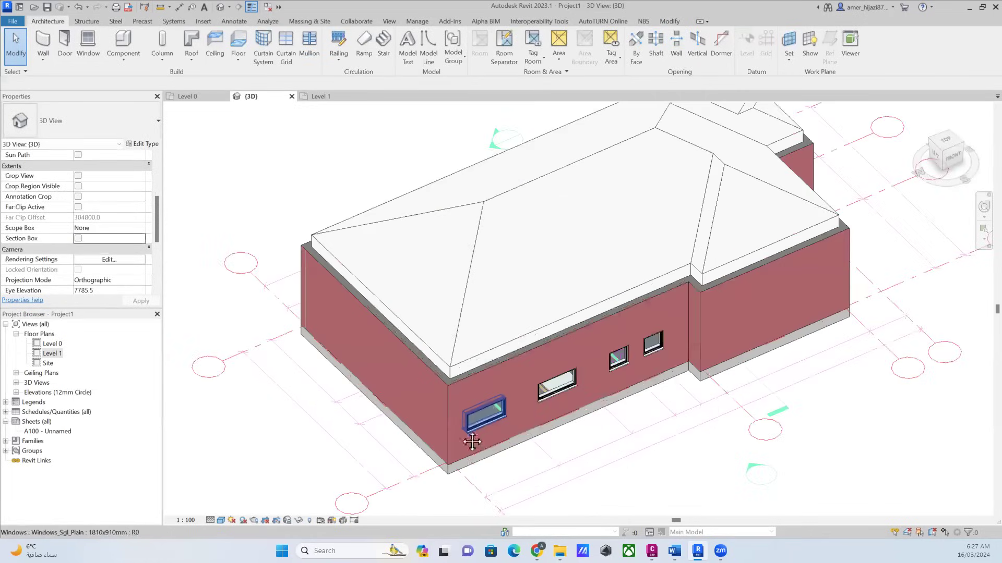
pyautogui.press('z')
pyautogui.press('f')
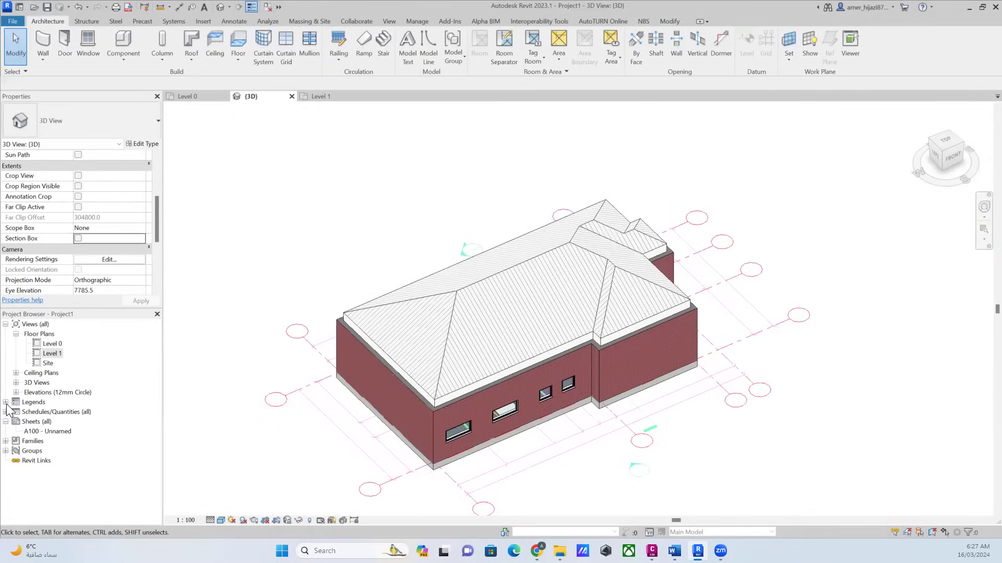
# Create a new sheet with the Title_Blocks_A1_Metric : Standard title block and select the title block on it.
pyautogui.click(30, 422)
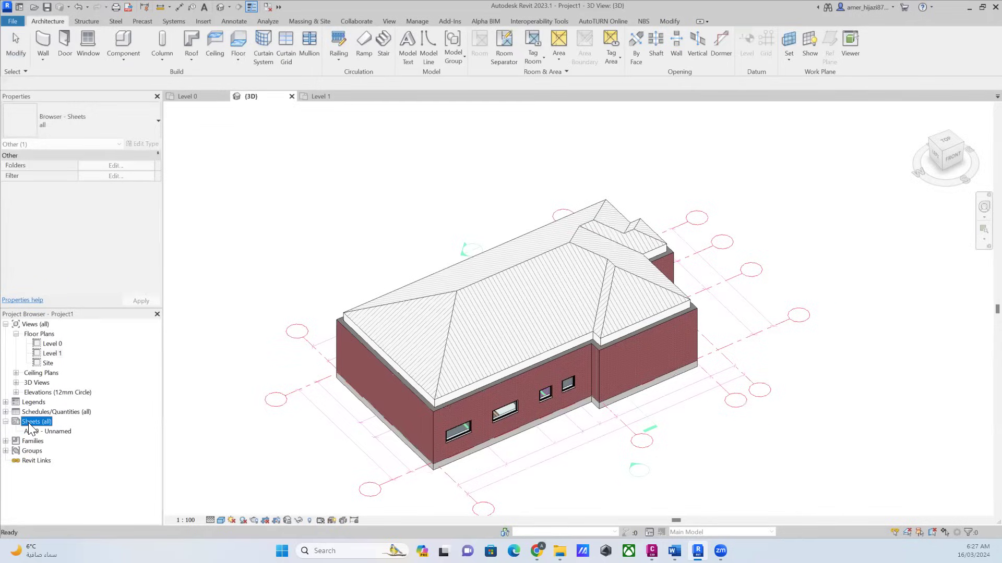
pyautogui.rightClick(29, 423)
pyautogui.click(47, 429)
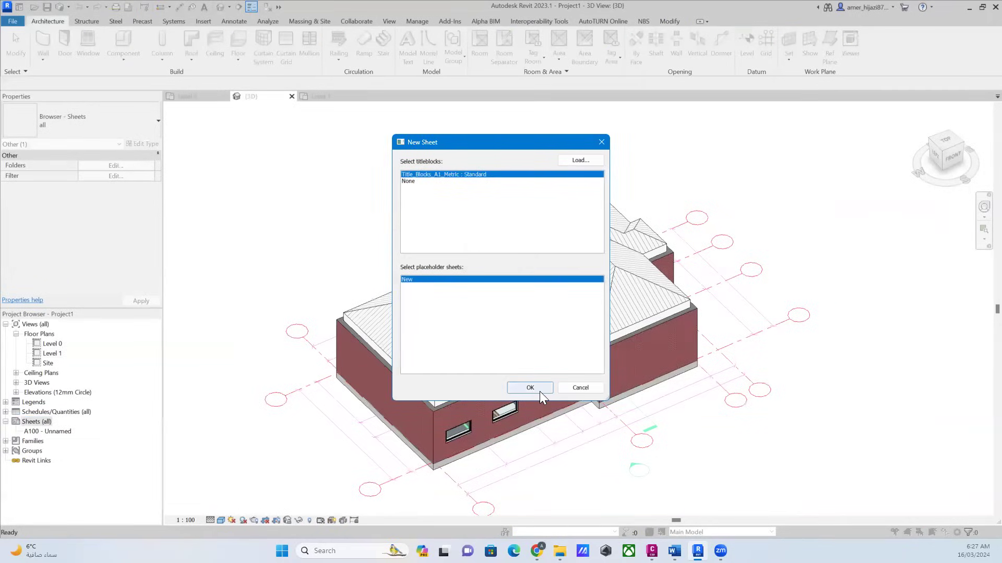
pyautogui.click(543, 390)
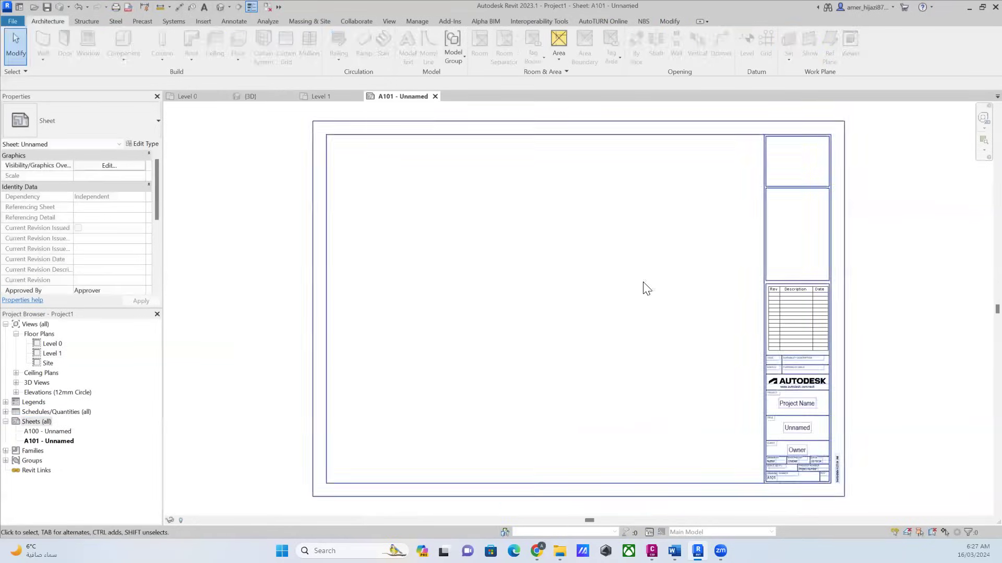
pyautogui.click(797, 403)
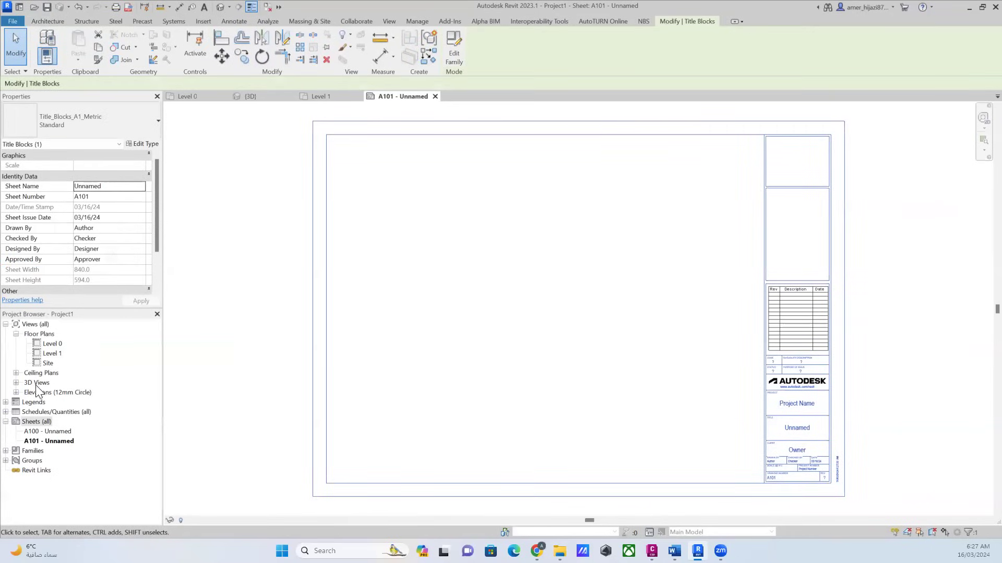
# Place the {3D} view of the villa on the new sheet, in the upper-left part of the drawing area.
pyautogui.click(16, 382)
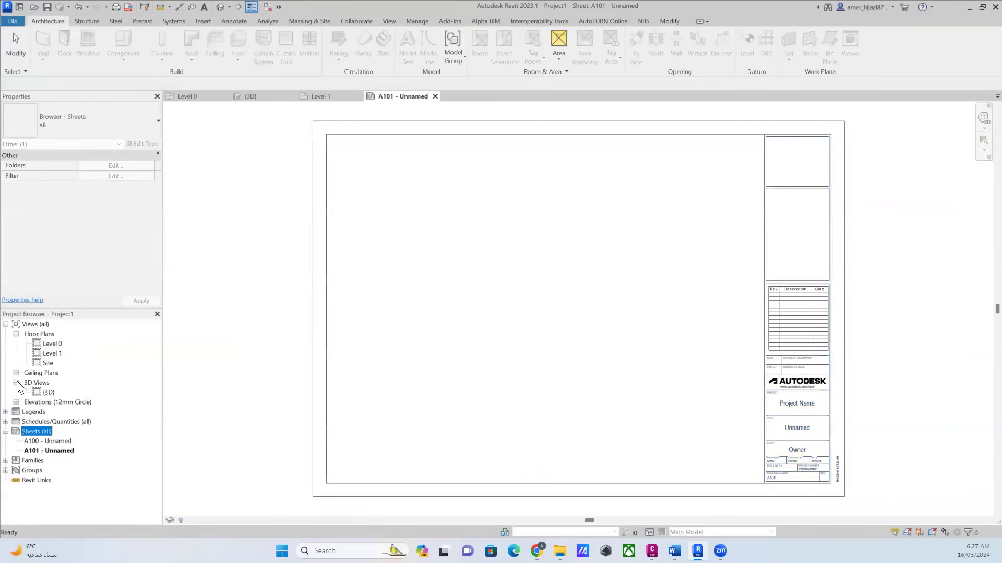
pyautogui.click(48, 392)
pyautogui.moveTo(450, 318); pyautogui.dragTo(456, 317)
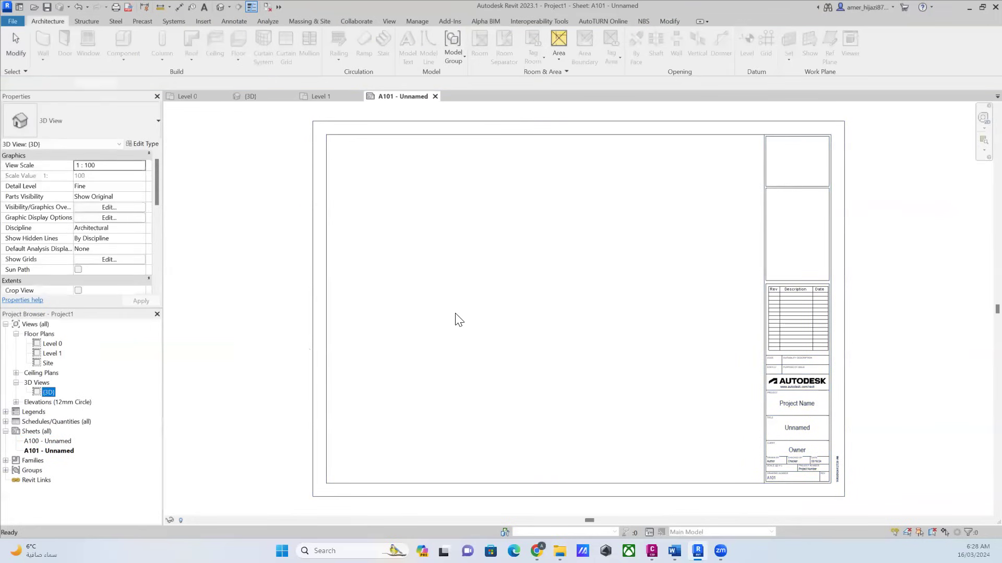
pyautogui.click(452, 245)
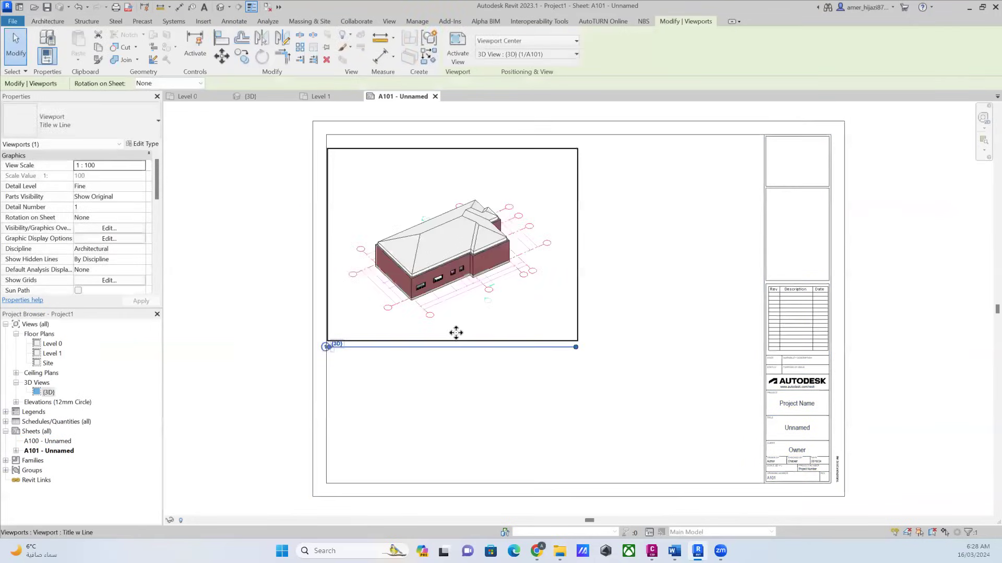
# Place the Level 0 floor plan on the sheet beside the 3D view, with their titles aligned, and deselect it.
pyautogui.click(51, 345)
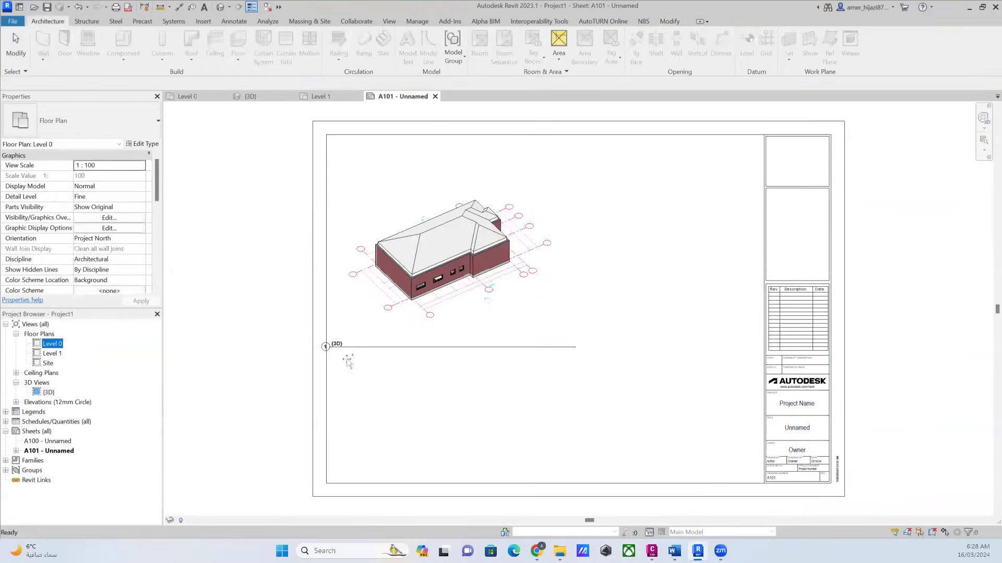
pyautogui.moveTo(414, 402); pyautogui.dragTo(429, 410)
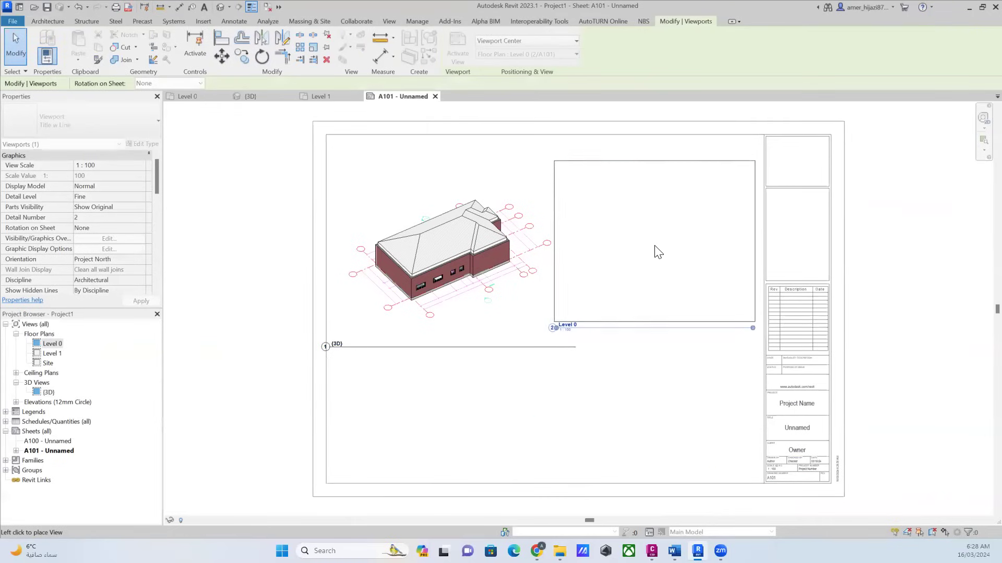
pyautogui.click(658, 263)
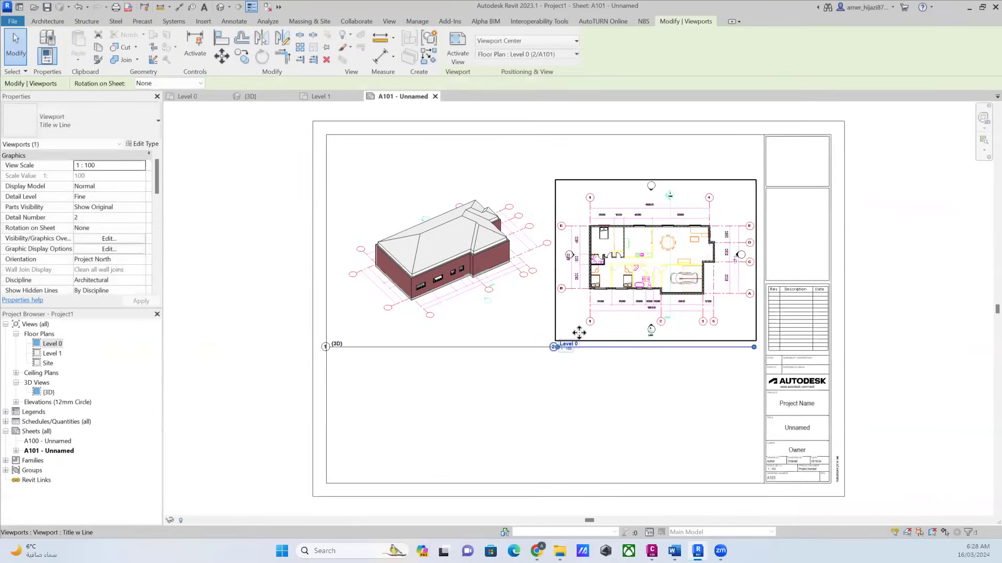
pyautogui.click(475, 365)
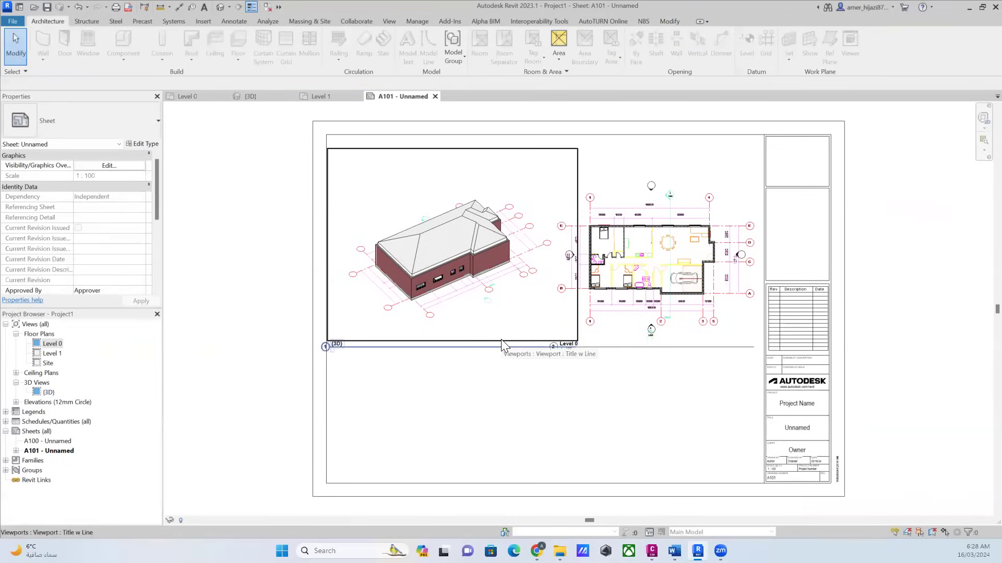
pyautogui.scroll(-2, 505, 334)
pyautogui.scroll(2, 504, 326)
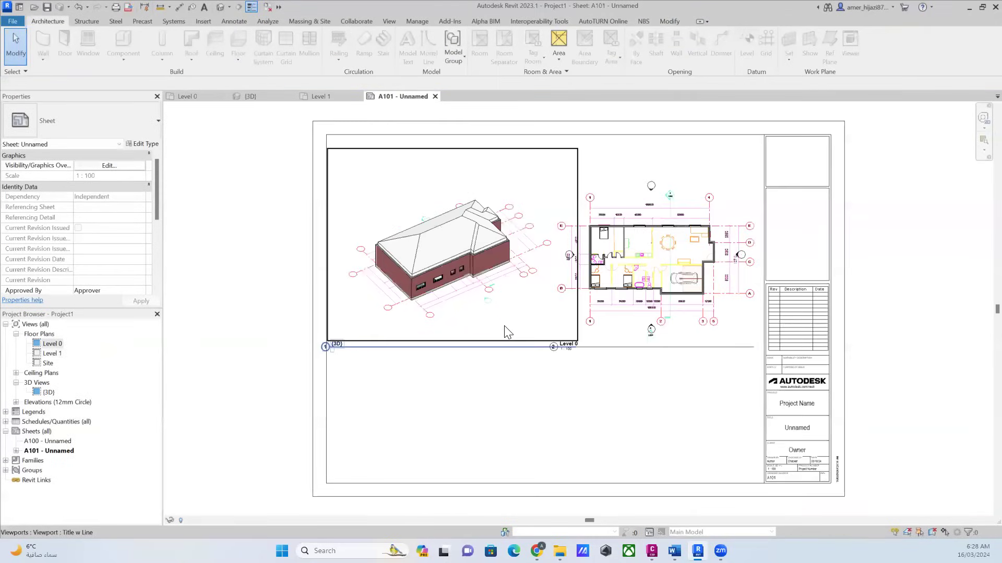